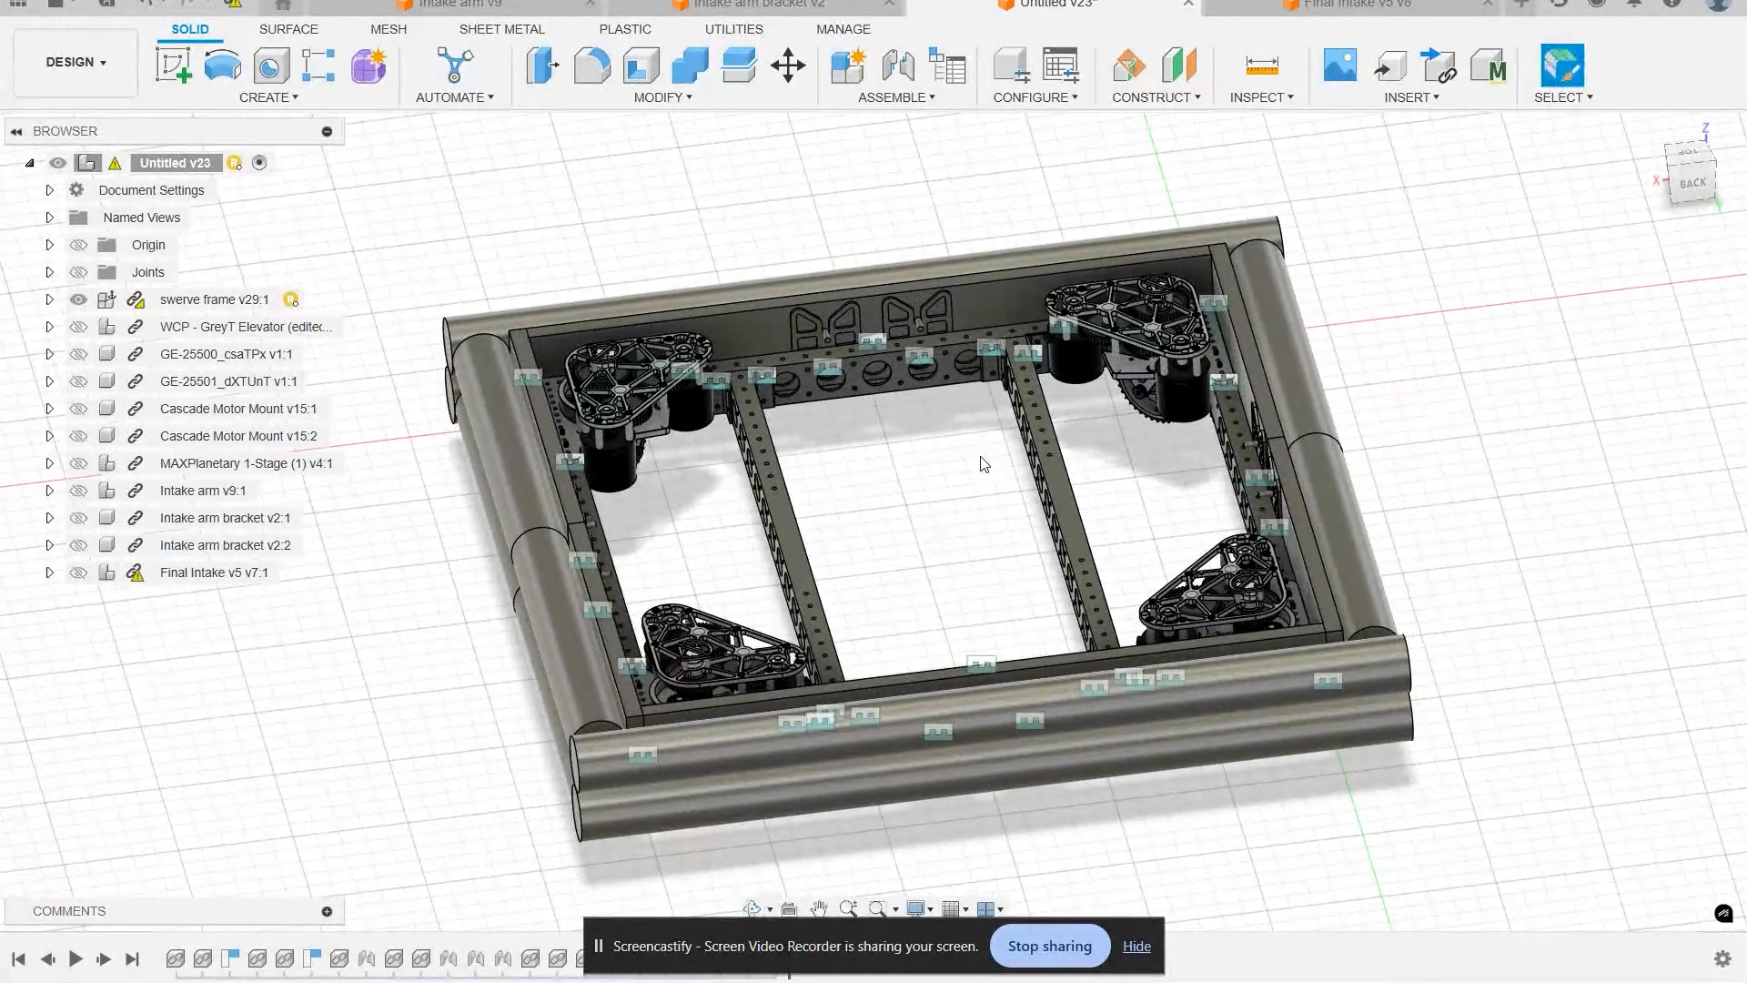
Step: Examine the swerve frame's perforated rails, corner modules and bumpers from several angles
shift+middle_drag(983, 463, 959, 554)
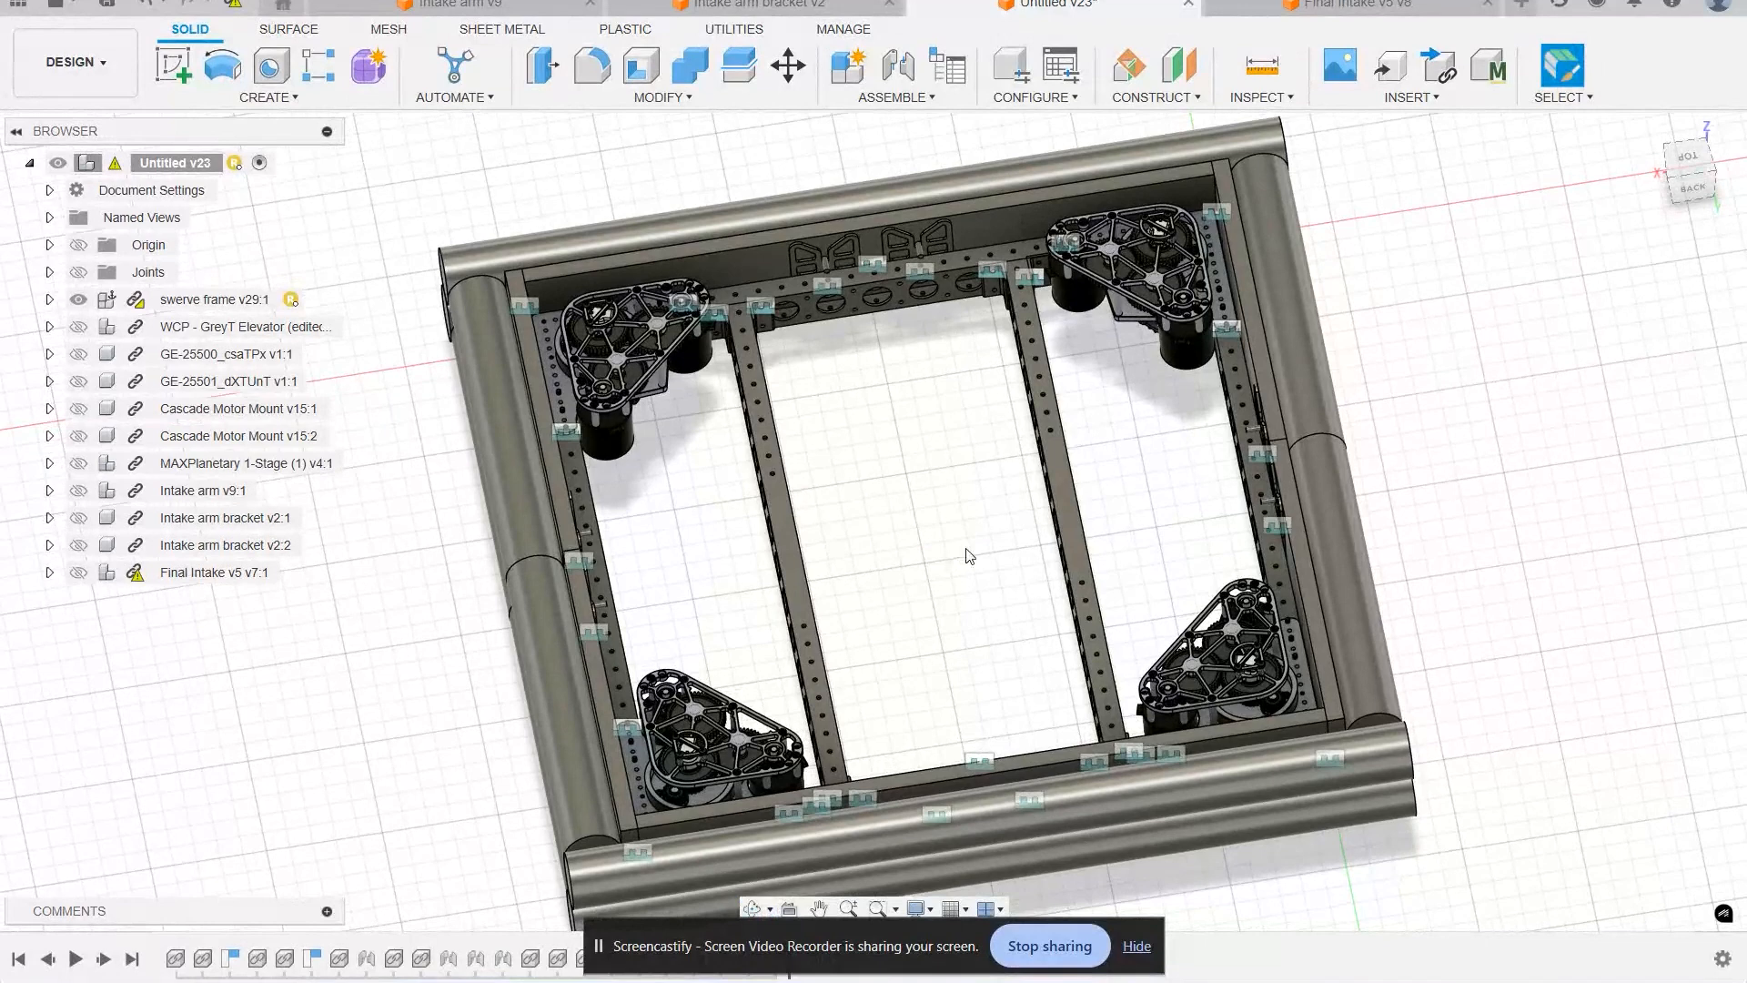
shift+middle_drag(970, 556, 960, 556)
shift+middle_drag(945, 620, 921, 575)
shift+middle_drag(1066, 546, 1062, 600)
scroll(1073, 468, up, 3)
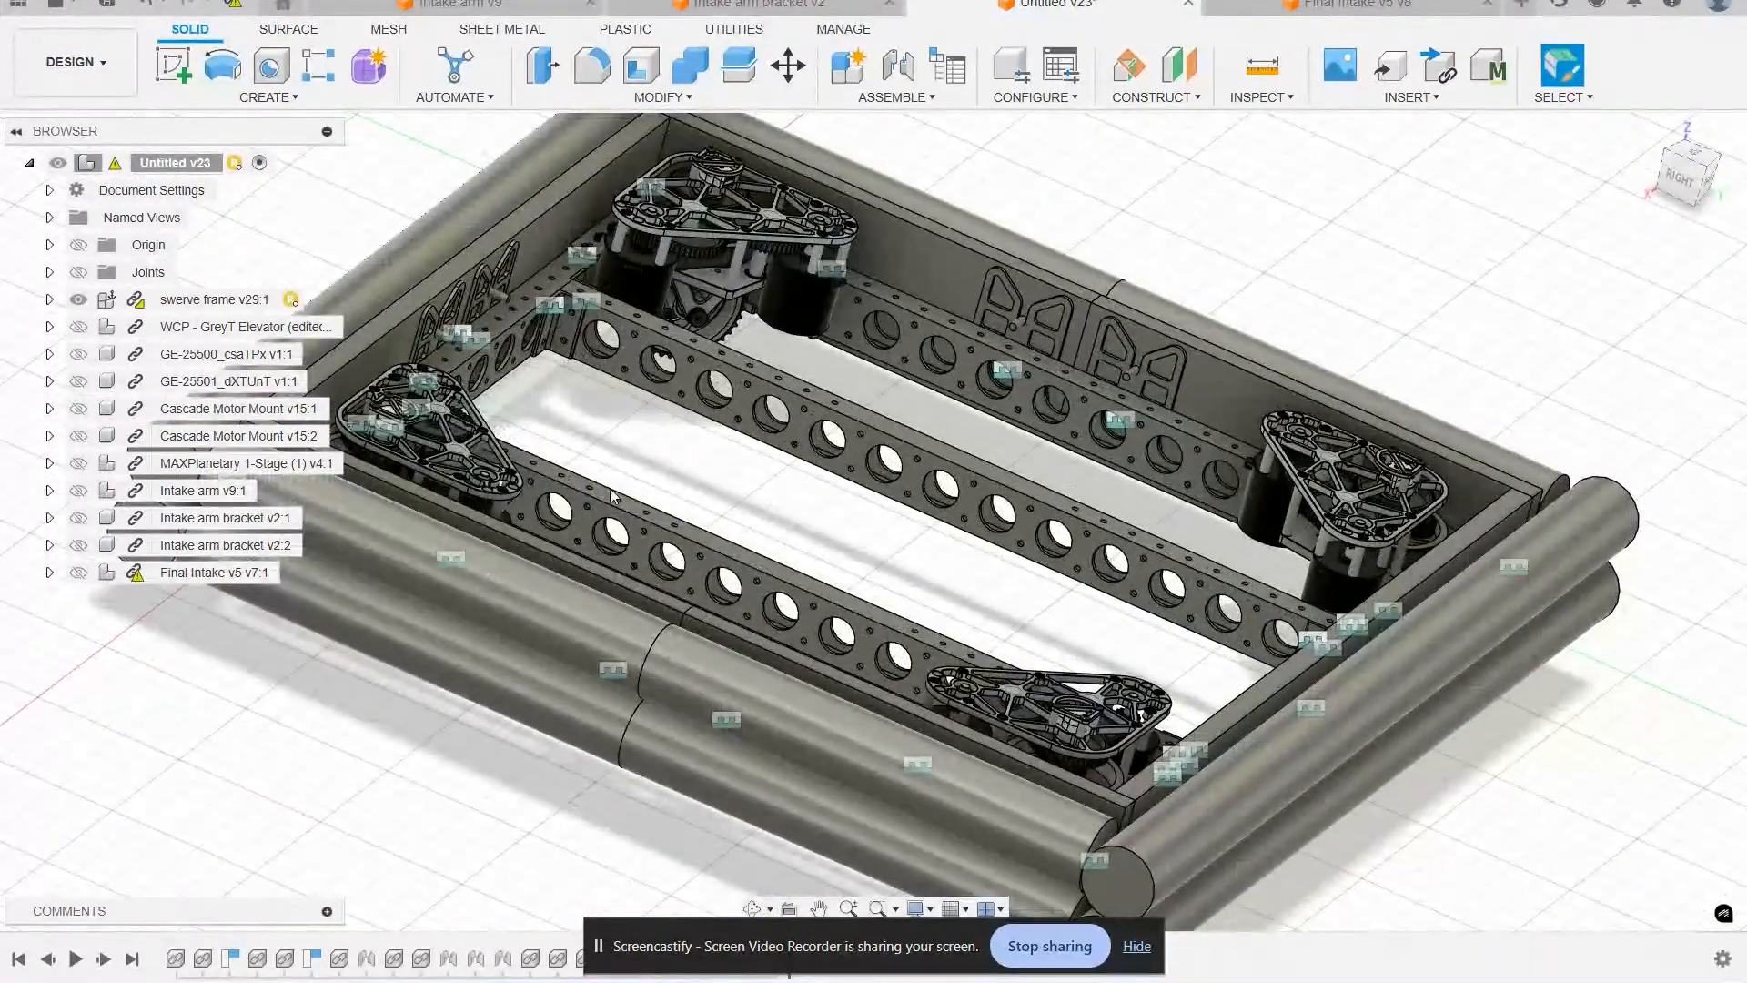
click(1035, 378)
shift+middle_drag(1040, 461, 1029, 469)
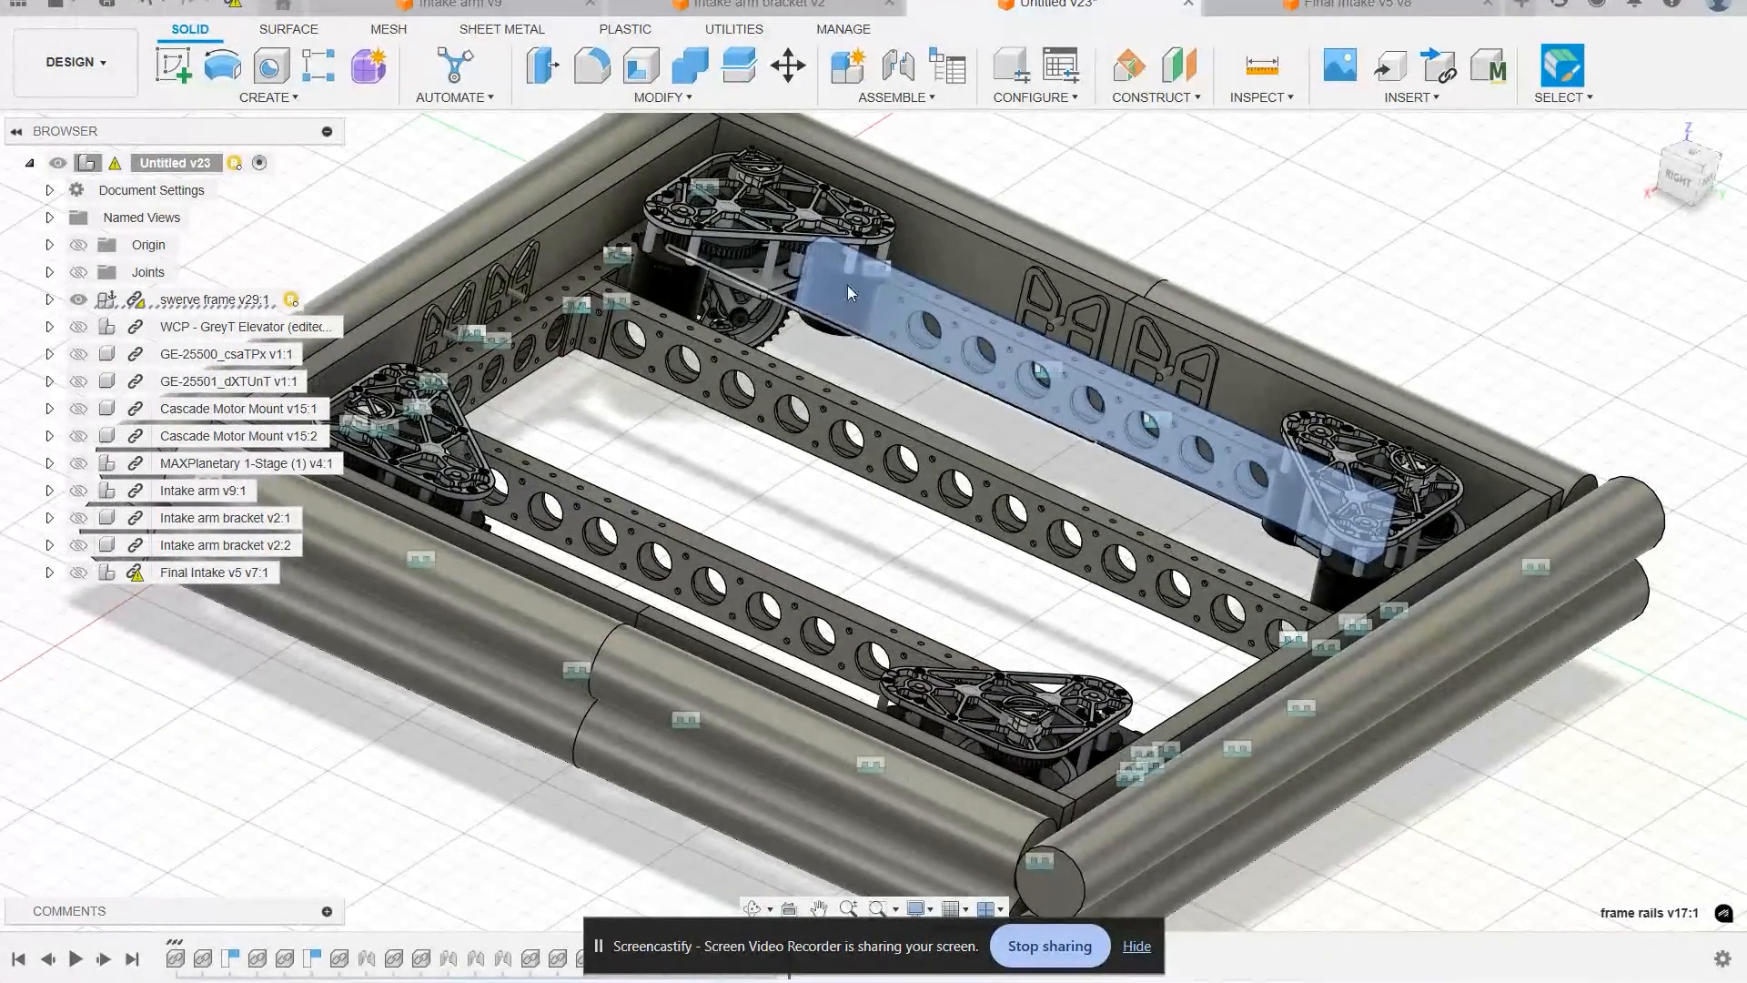
mouse_move(1164, 516)
shift+middle_down()
mouse_move(1128, 523)
mouse_move(1131, 566)
mouse_move(1153, 496)
shift+middle_up()
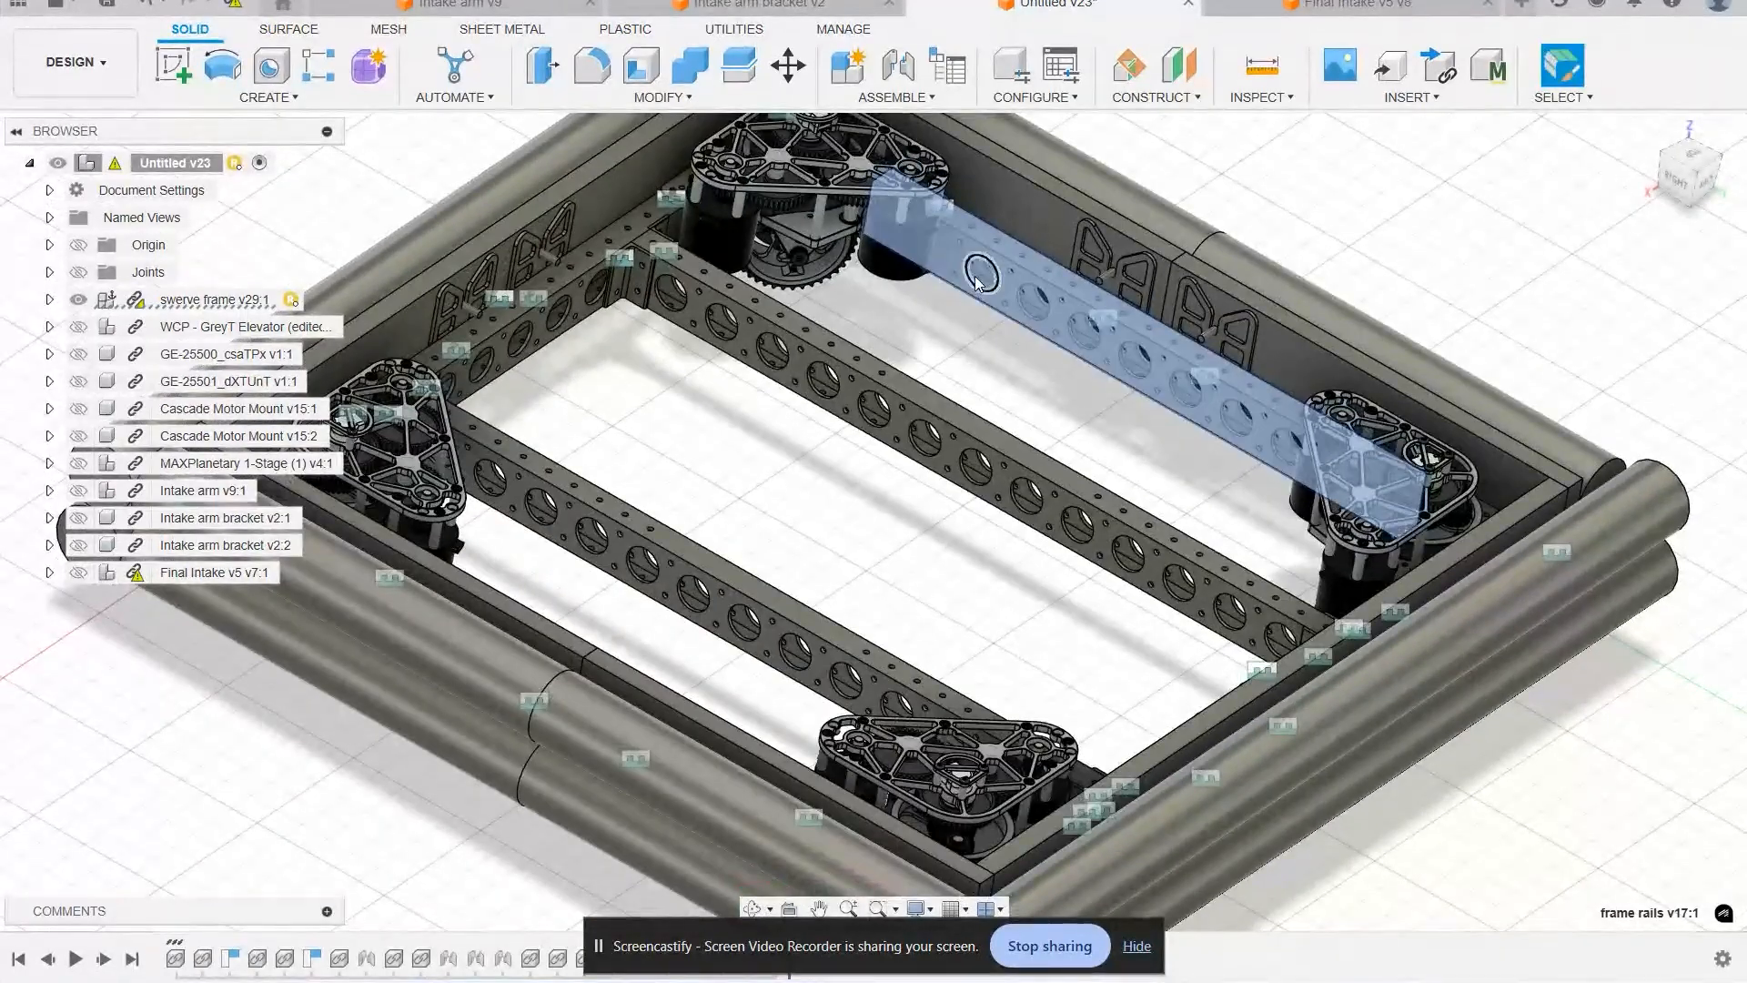
scroll(983, 298, up, 3)
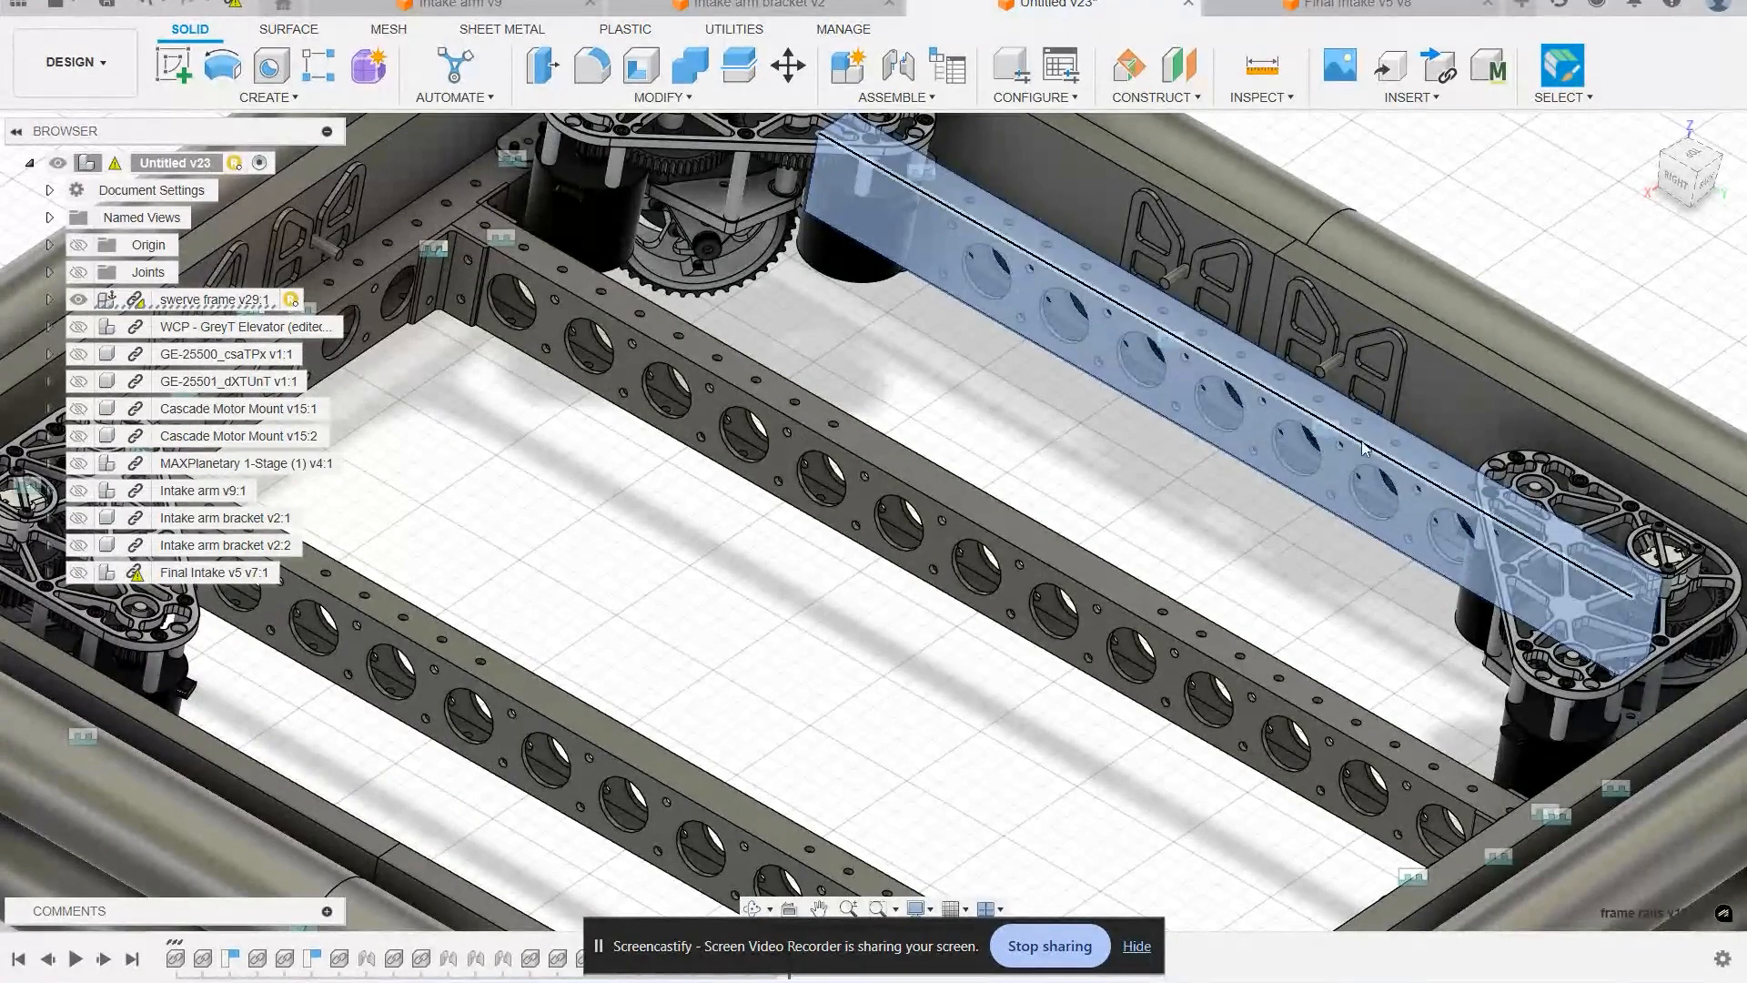
shift+middle_drag(1387, 538, 1010, 580)
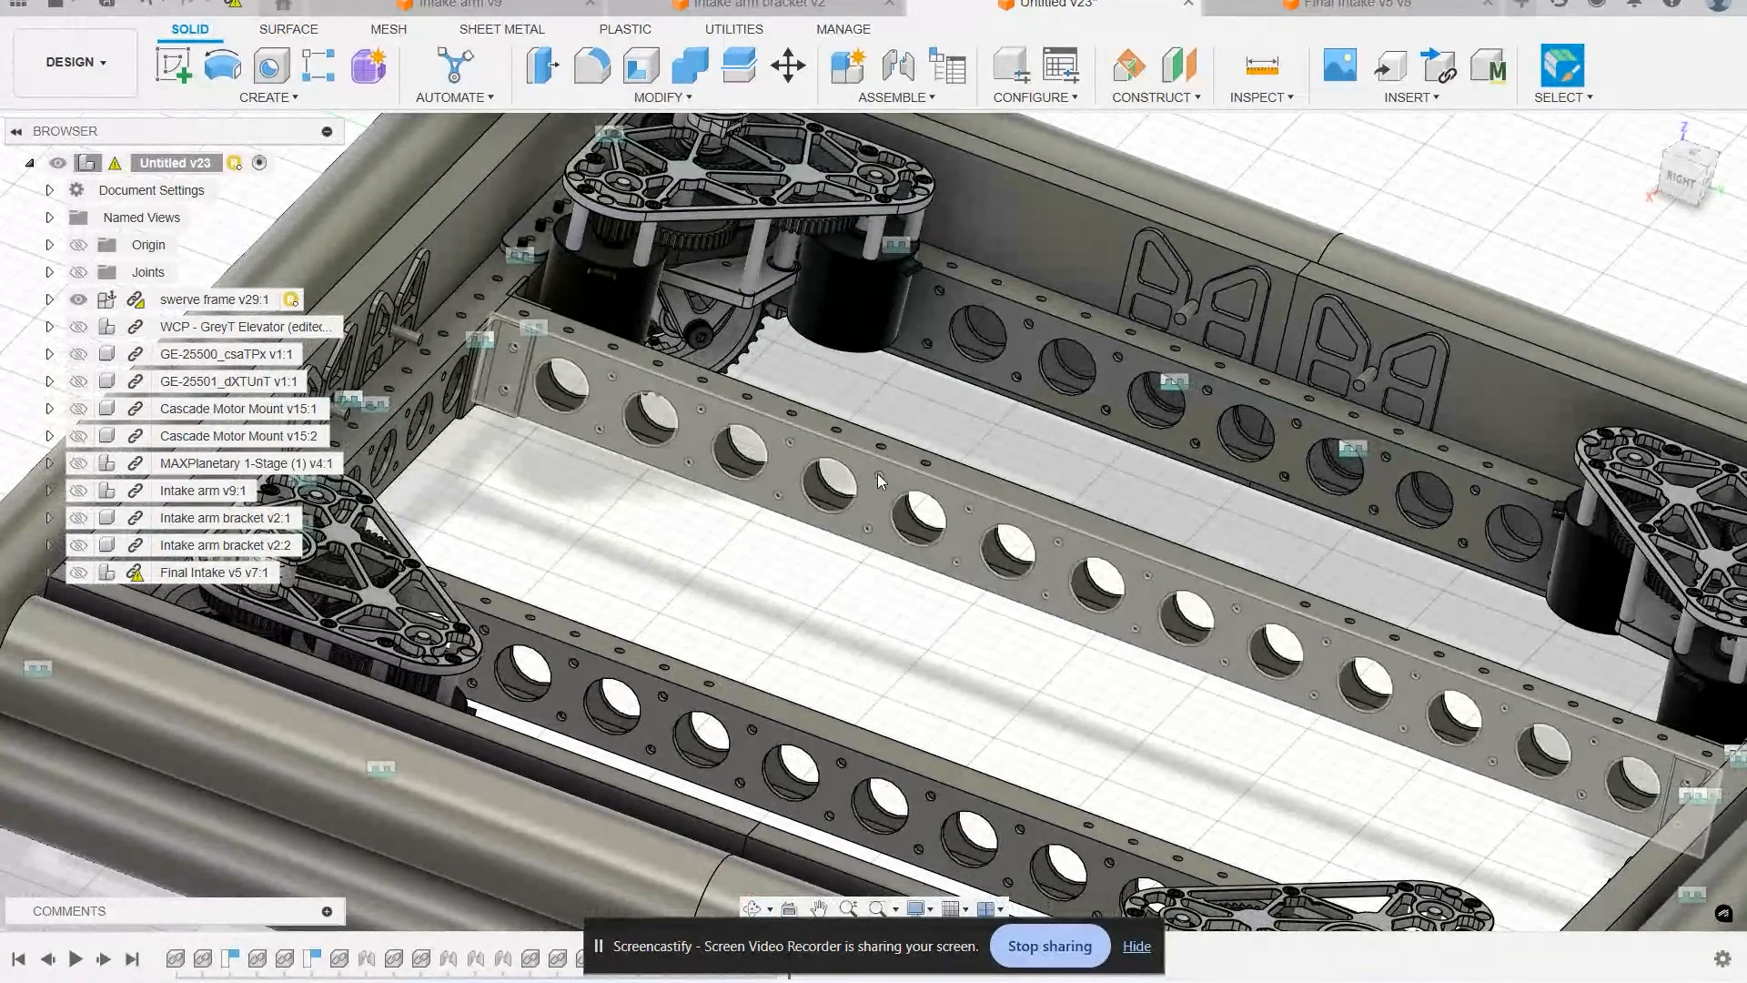
scroll(1029, 699, up, 2)
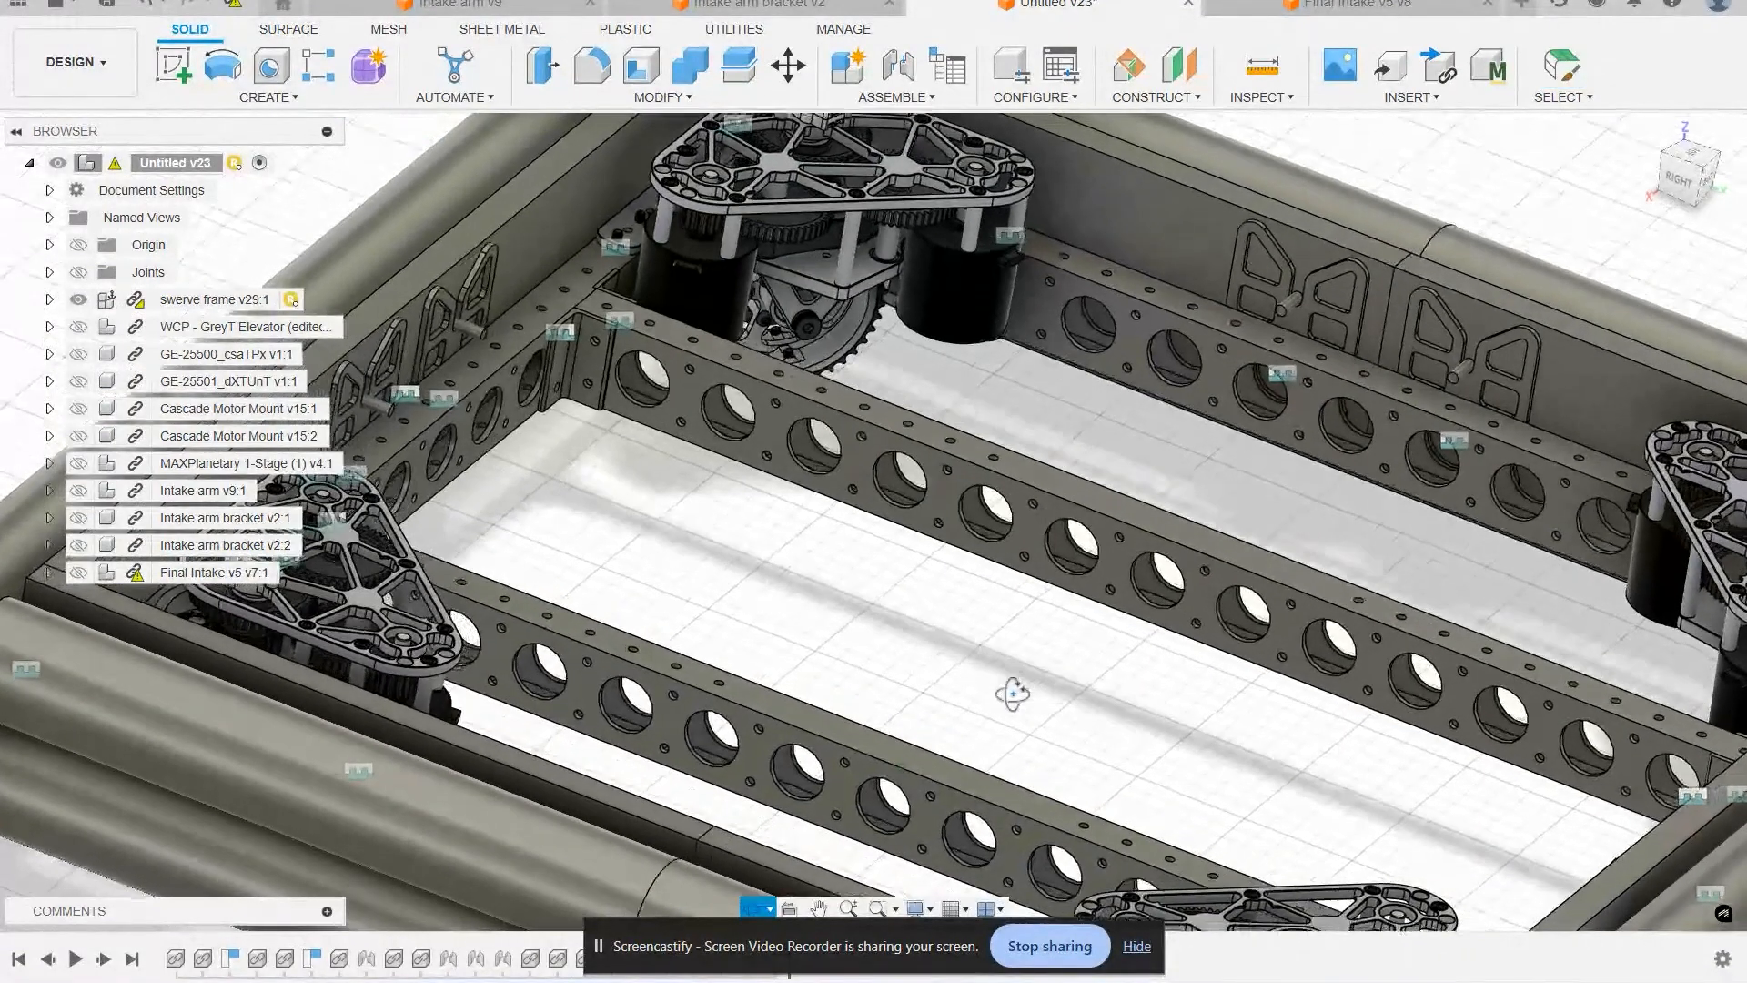
shift+middle_drag(808, 587, 880, 669)
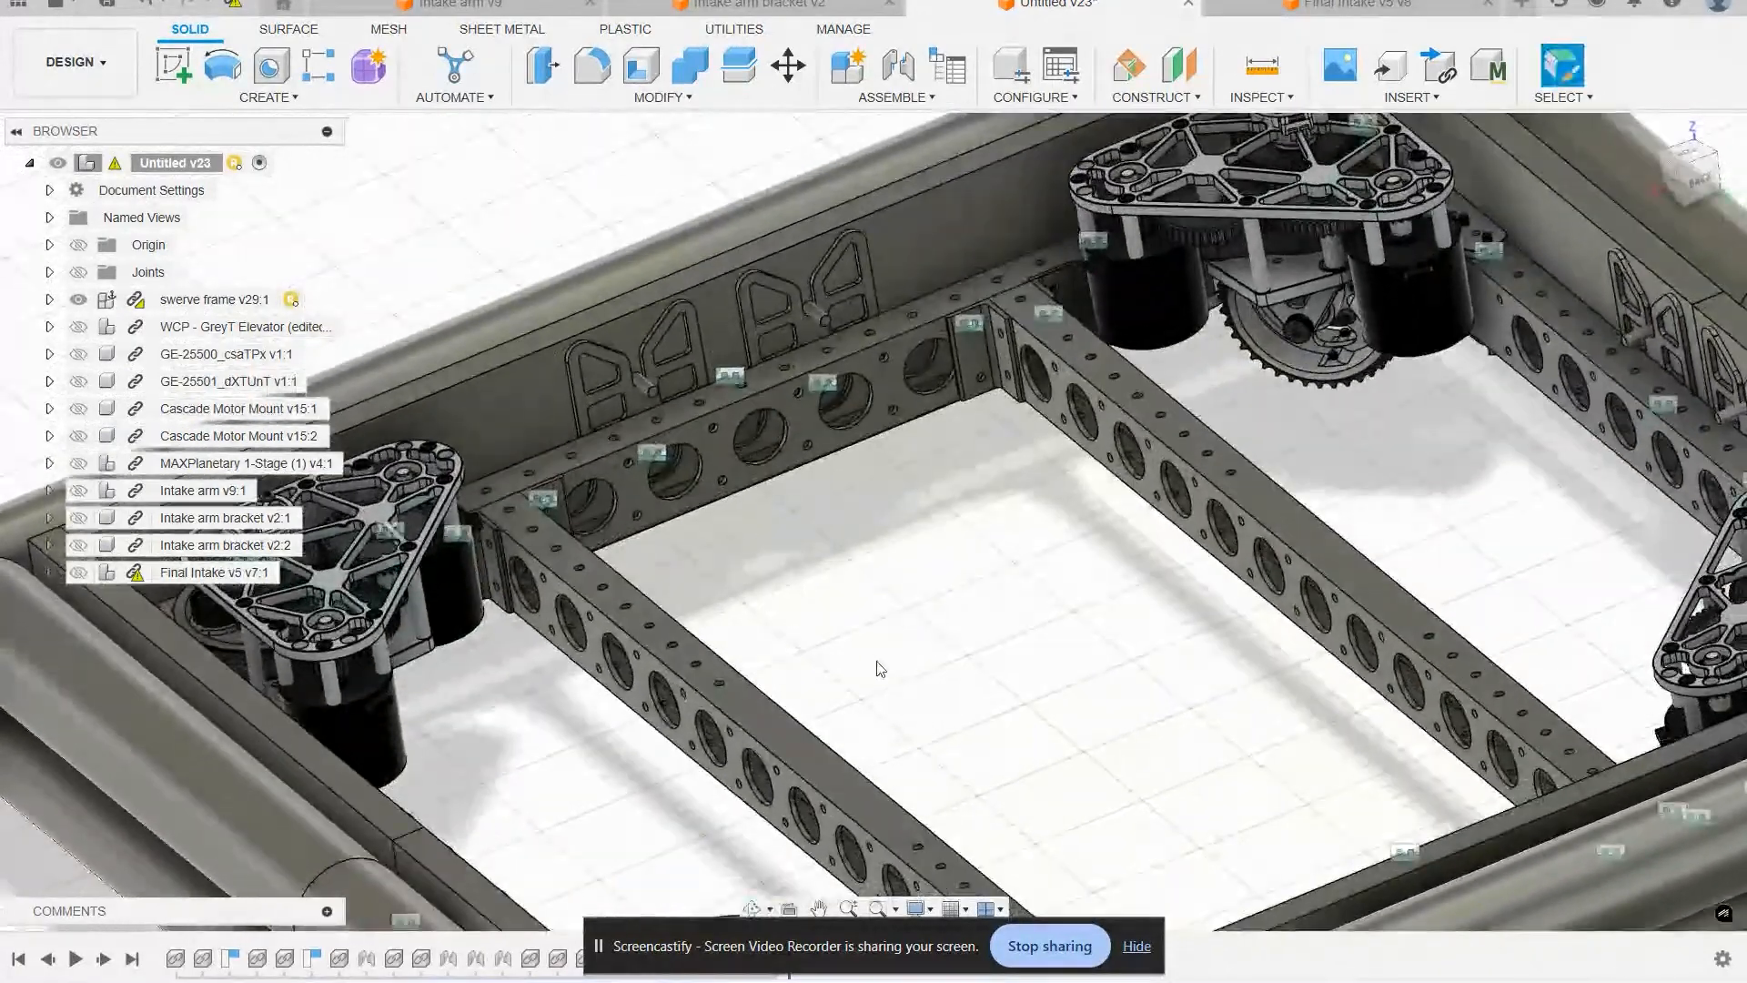
scroll(910, 681, down, 3)
shift+middle_drag(1053, 749, 1148, 790)
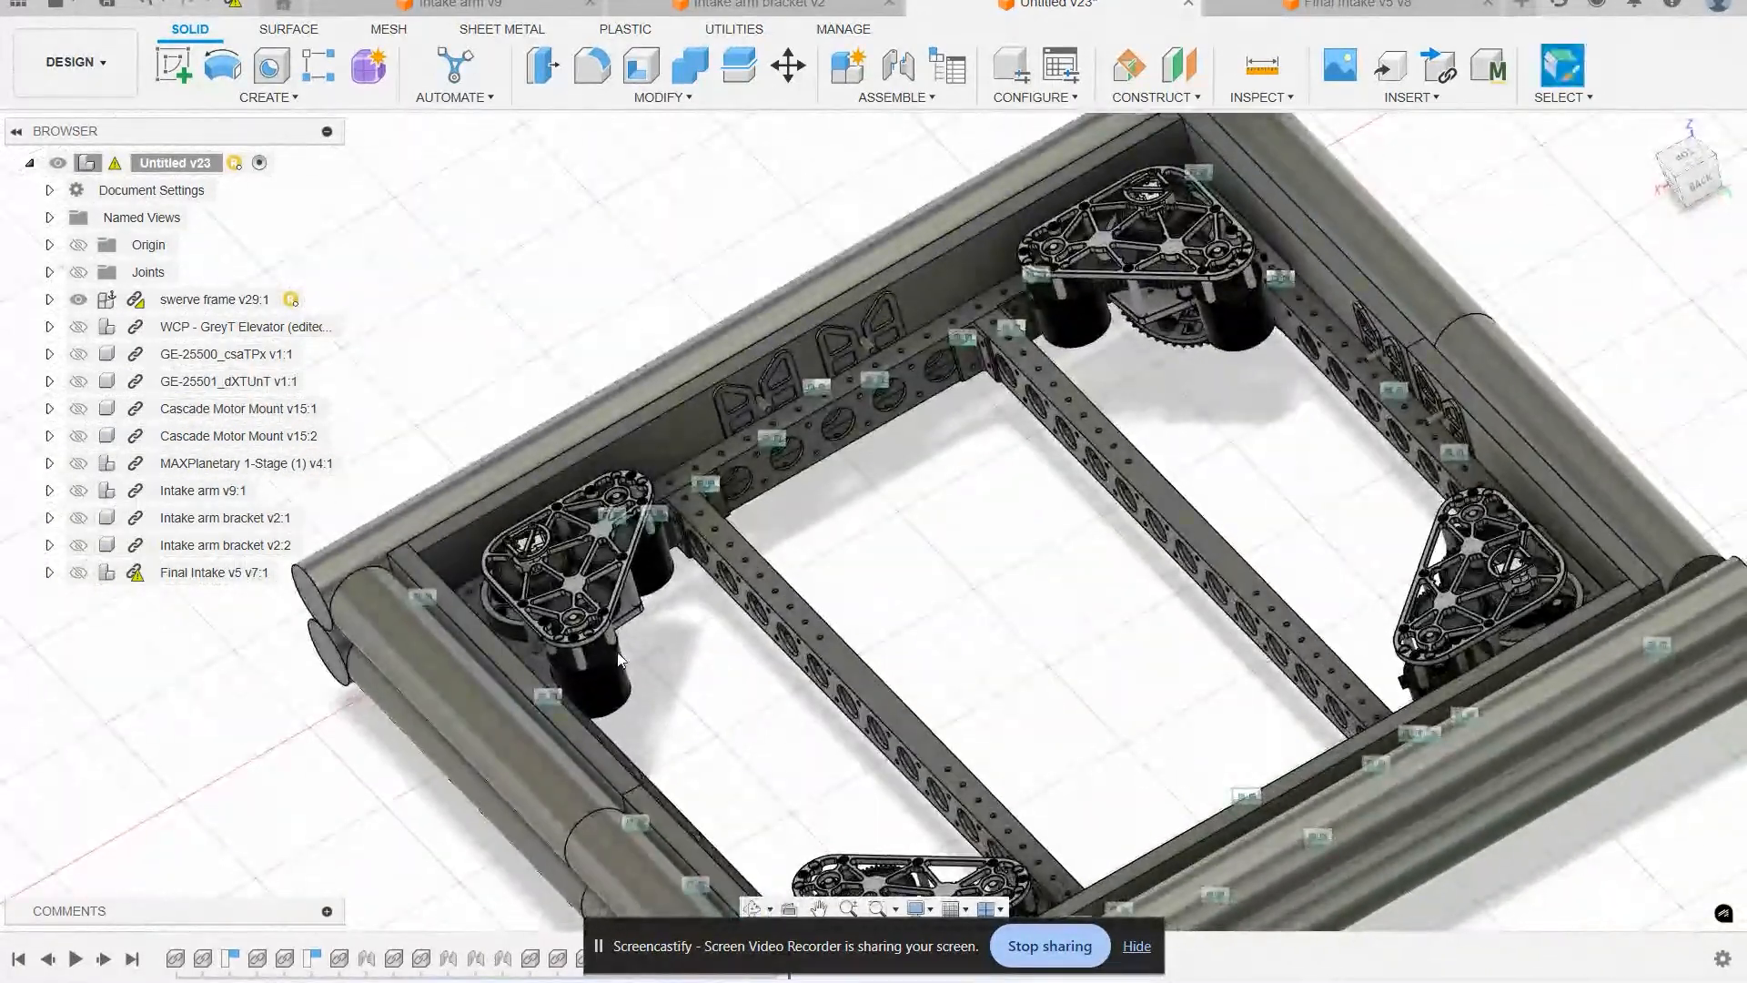
Step: Show the WCP - GreyT Elevator component on the swerve frame and examine it from several angles
click(77, 335)
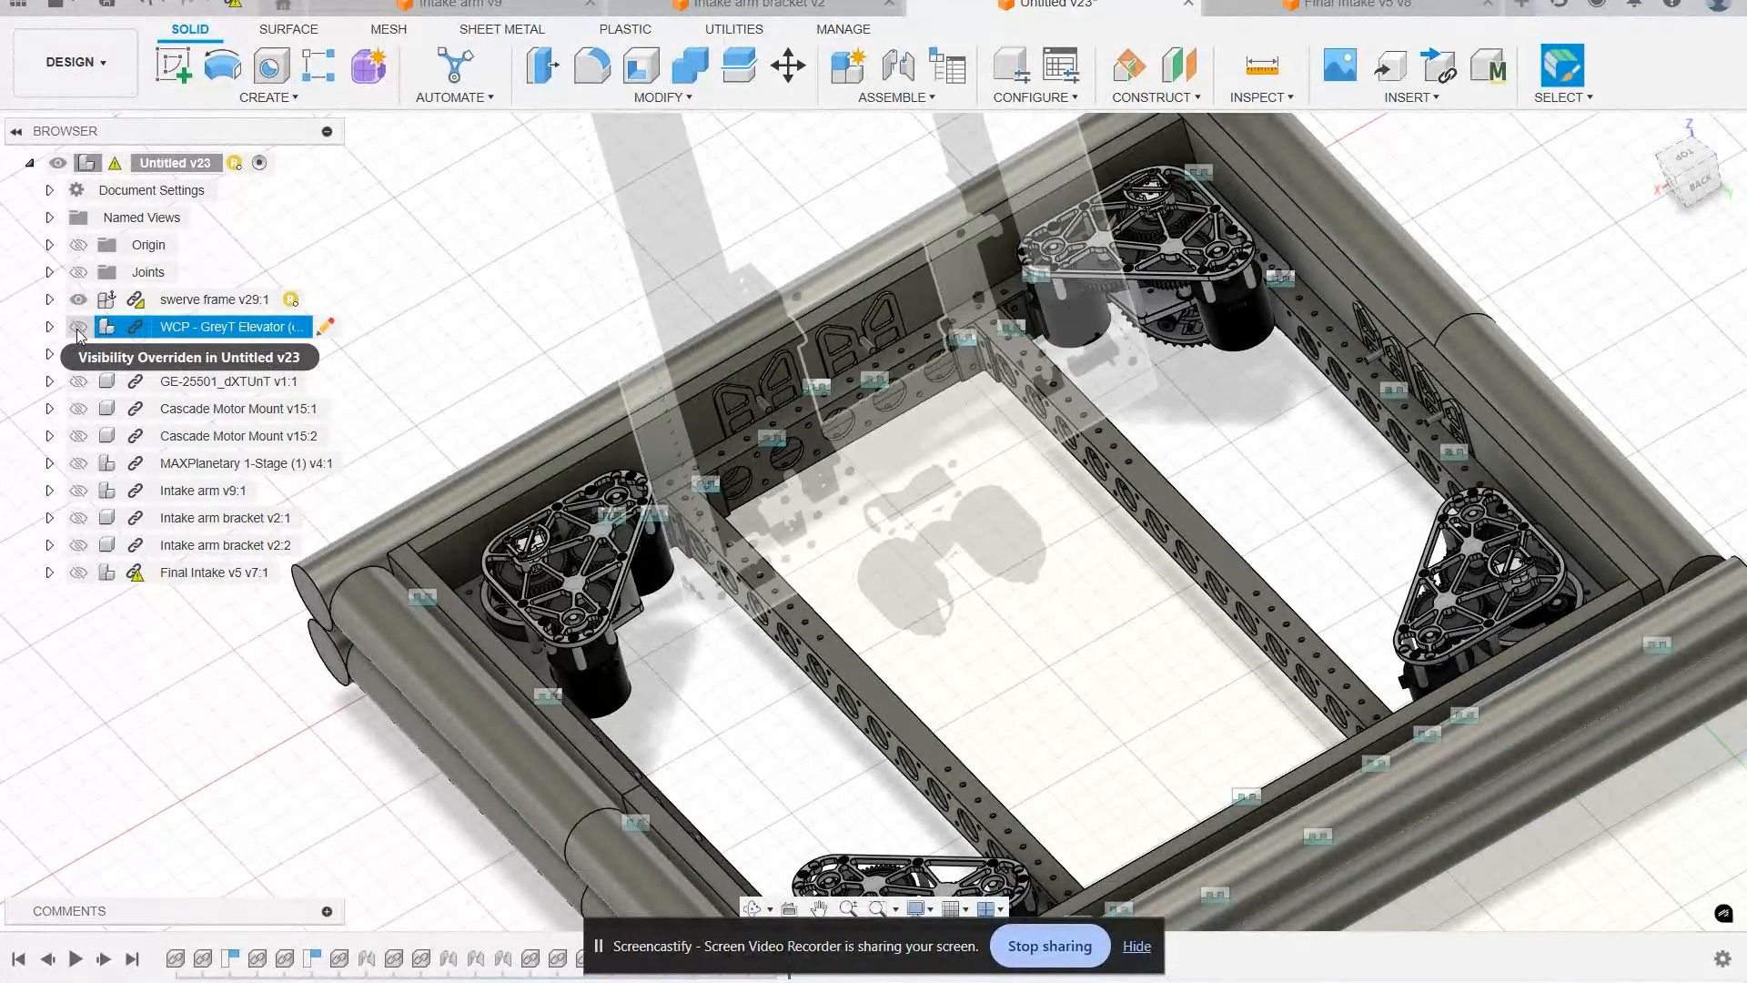
click(78, 327)
scroll(764, 660, down, 5)
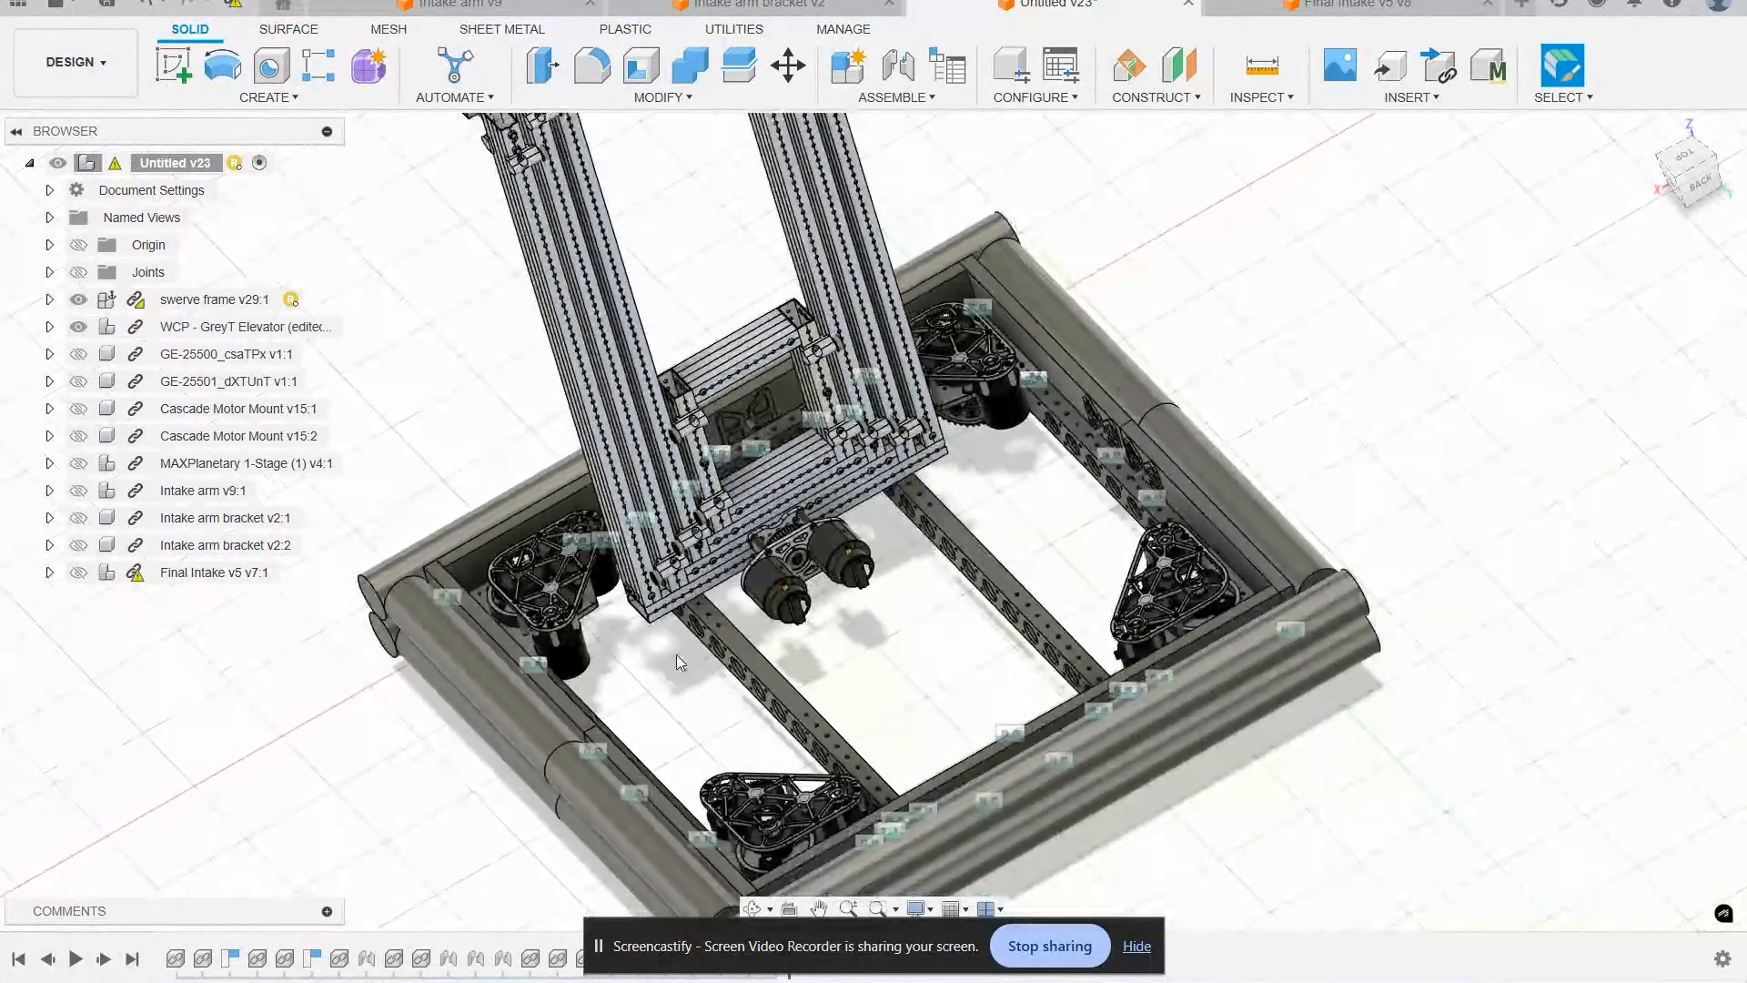
shift+middle_drag(850, 671, 937, 730)
shift+middle_drag(1171, 589, 1117, 569)
scroll(884, 551, up, 3)
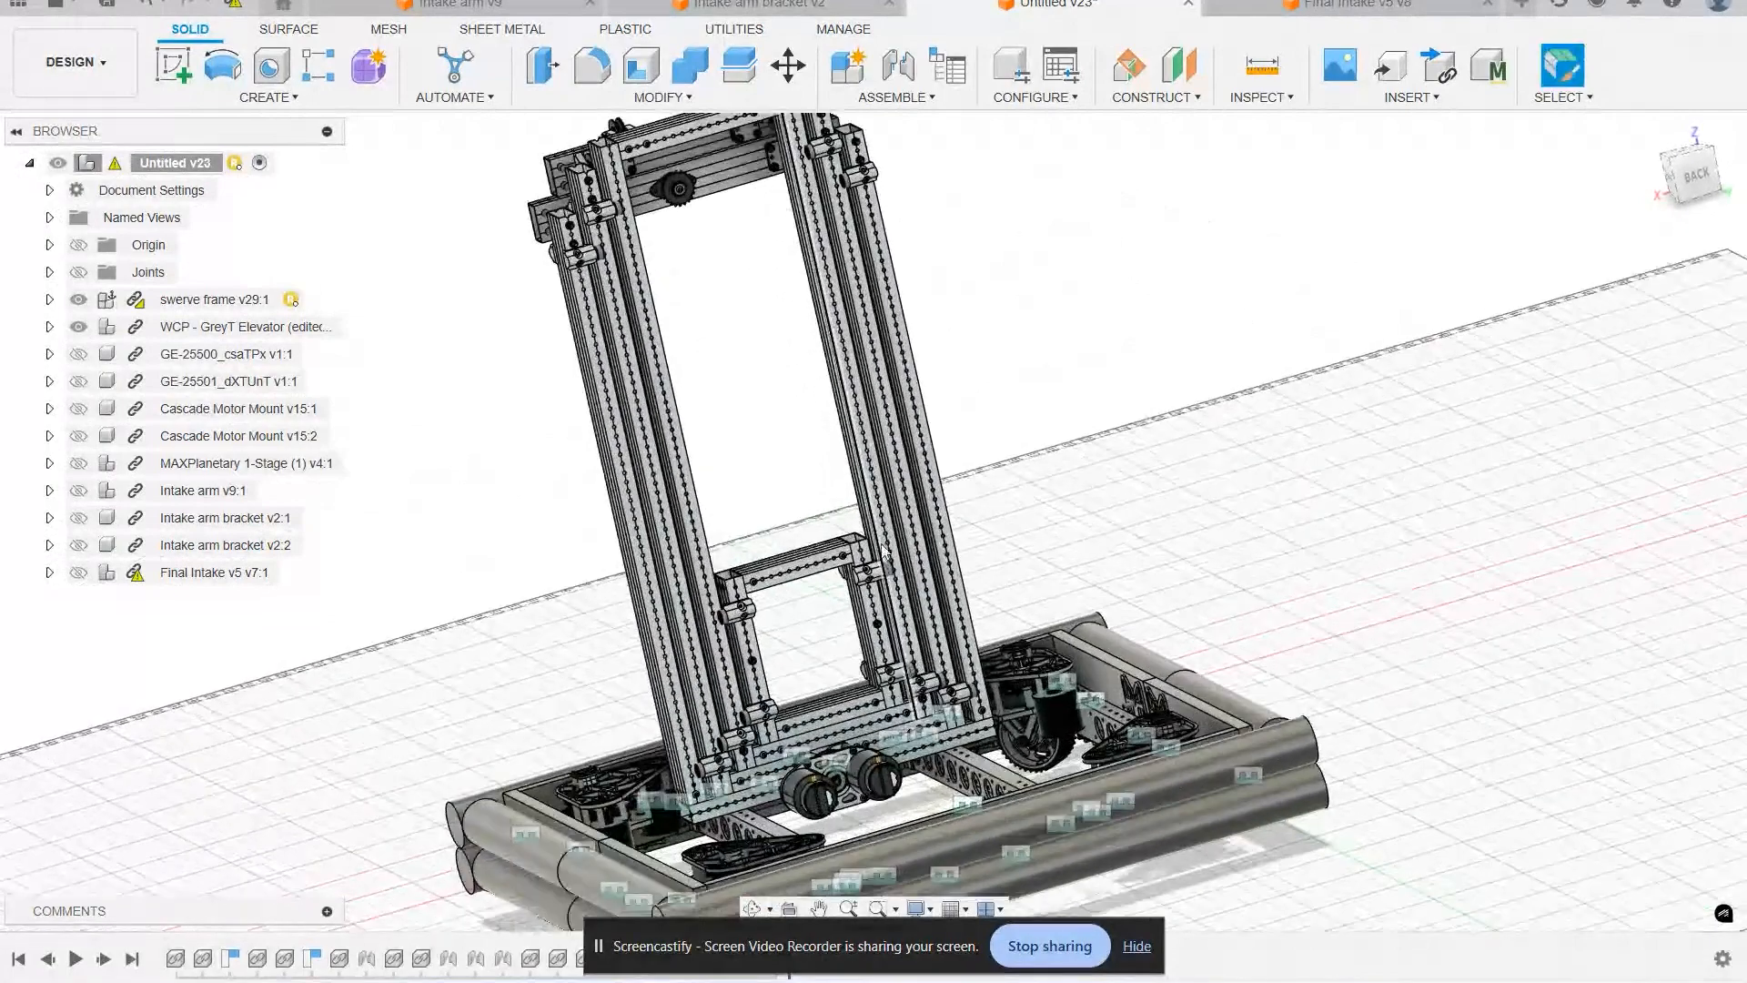
scroll(1002, 606, down, 2)
mouse_move(1005, 561)
middle_down()
mouse_move(1053, 565)
mouse_move(1021, 573)
middle_up()
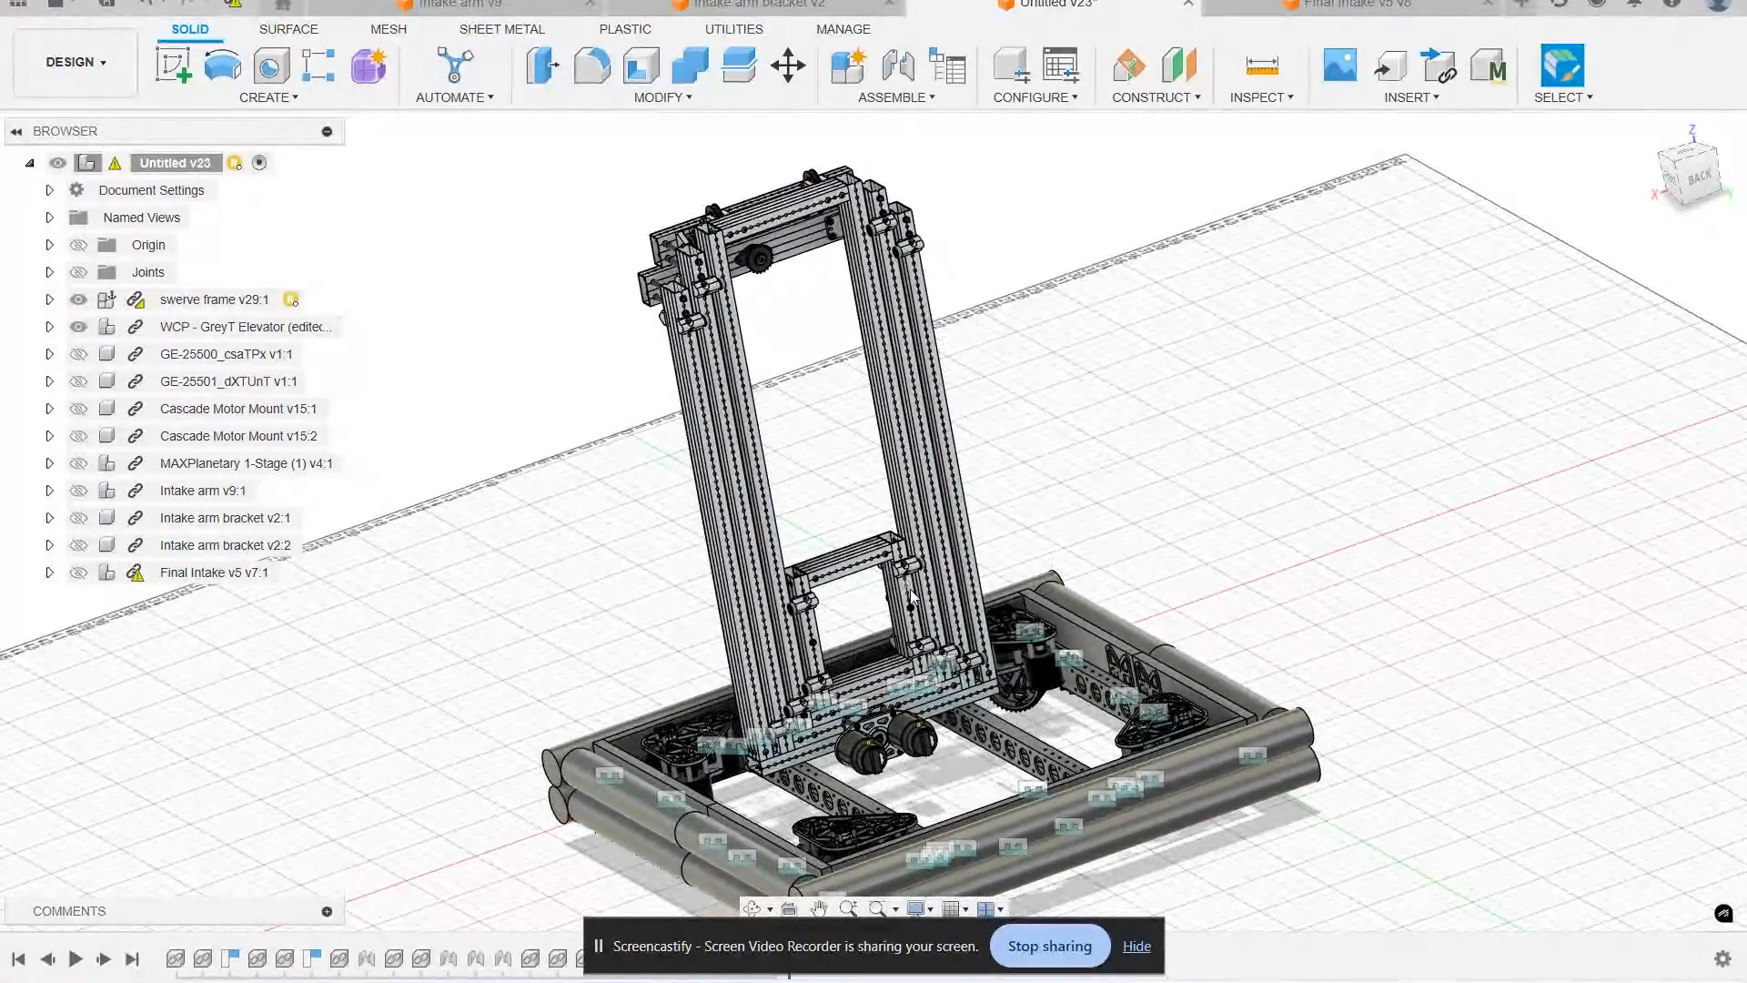
scroll(910, 596, up, 1)
scroll(1001, 748, down, 2)
shift+middle_drag(970, 756, 967, 773)
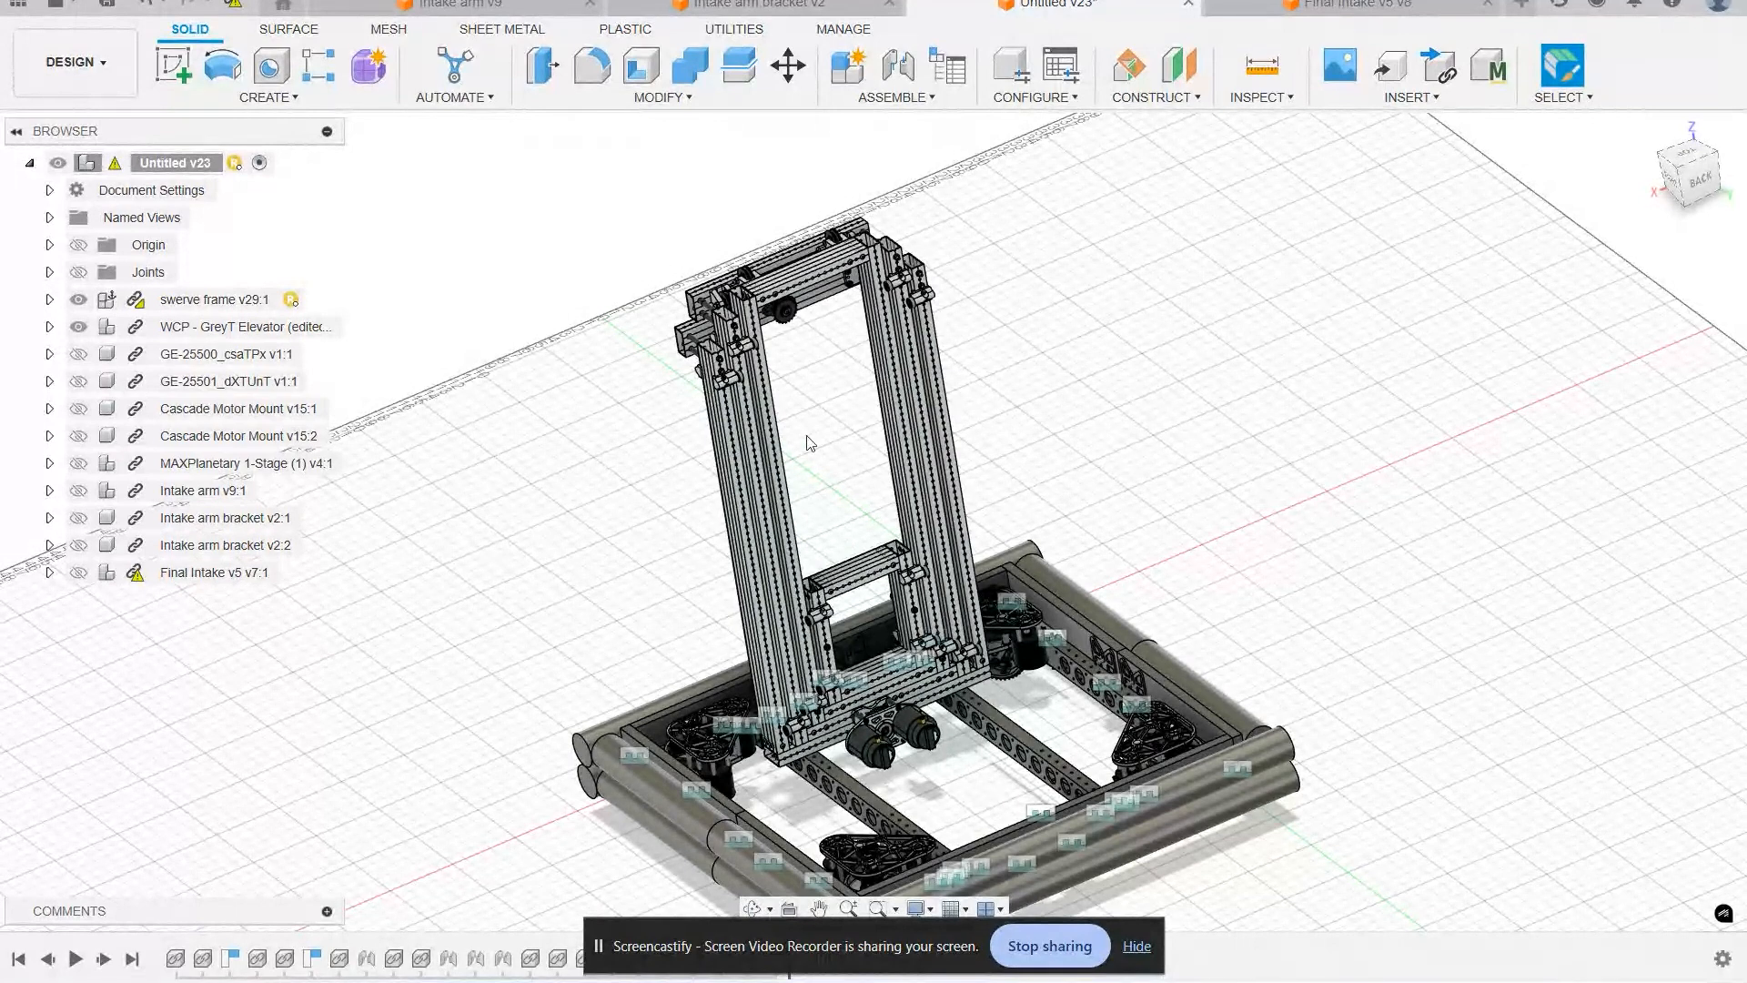
shift+middle_drag(835, 373, 737, 328)
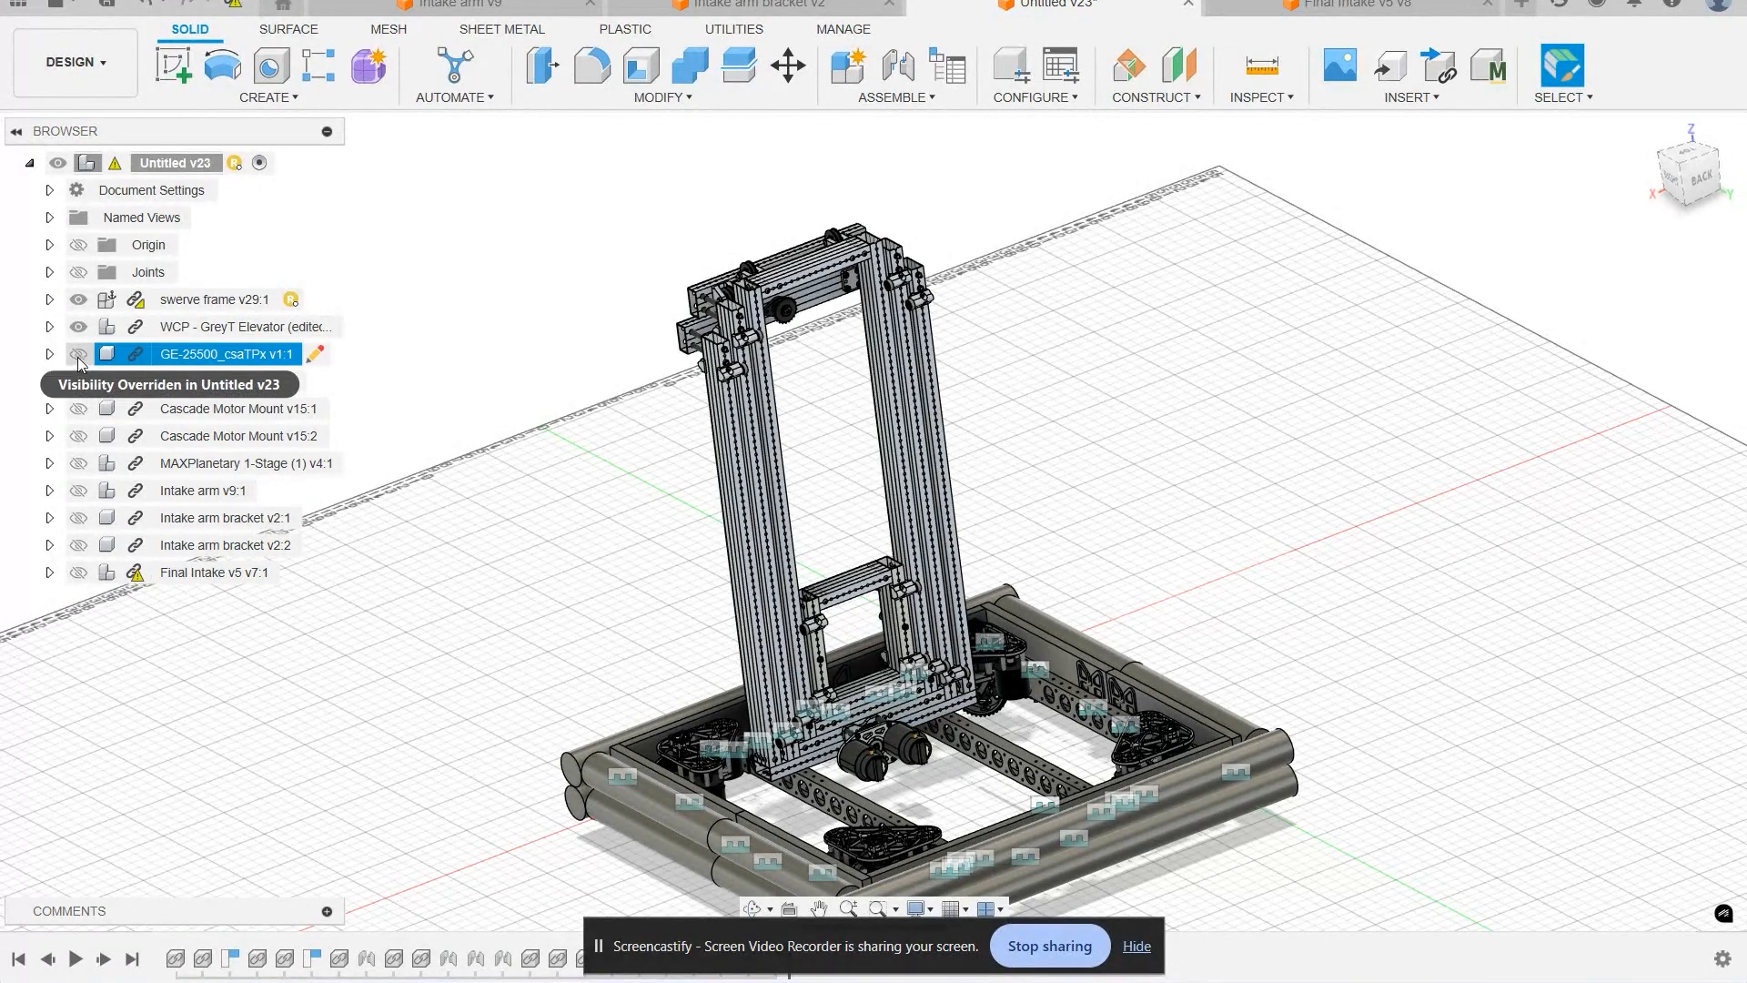
Step: Show both Cascade Motor Mount v15 plates and the MAXPlanetary 1-Stage component on the elevator carriage
click(78, 408)
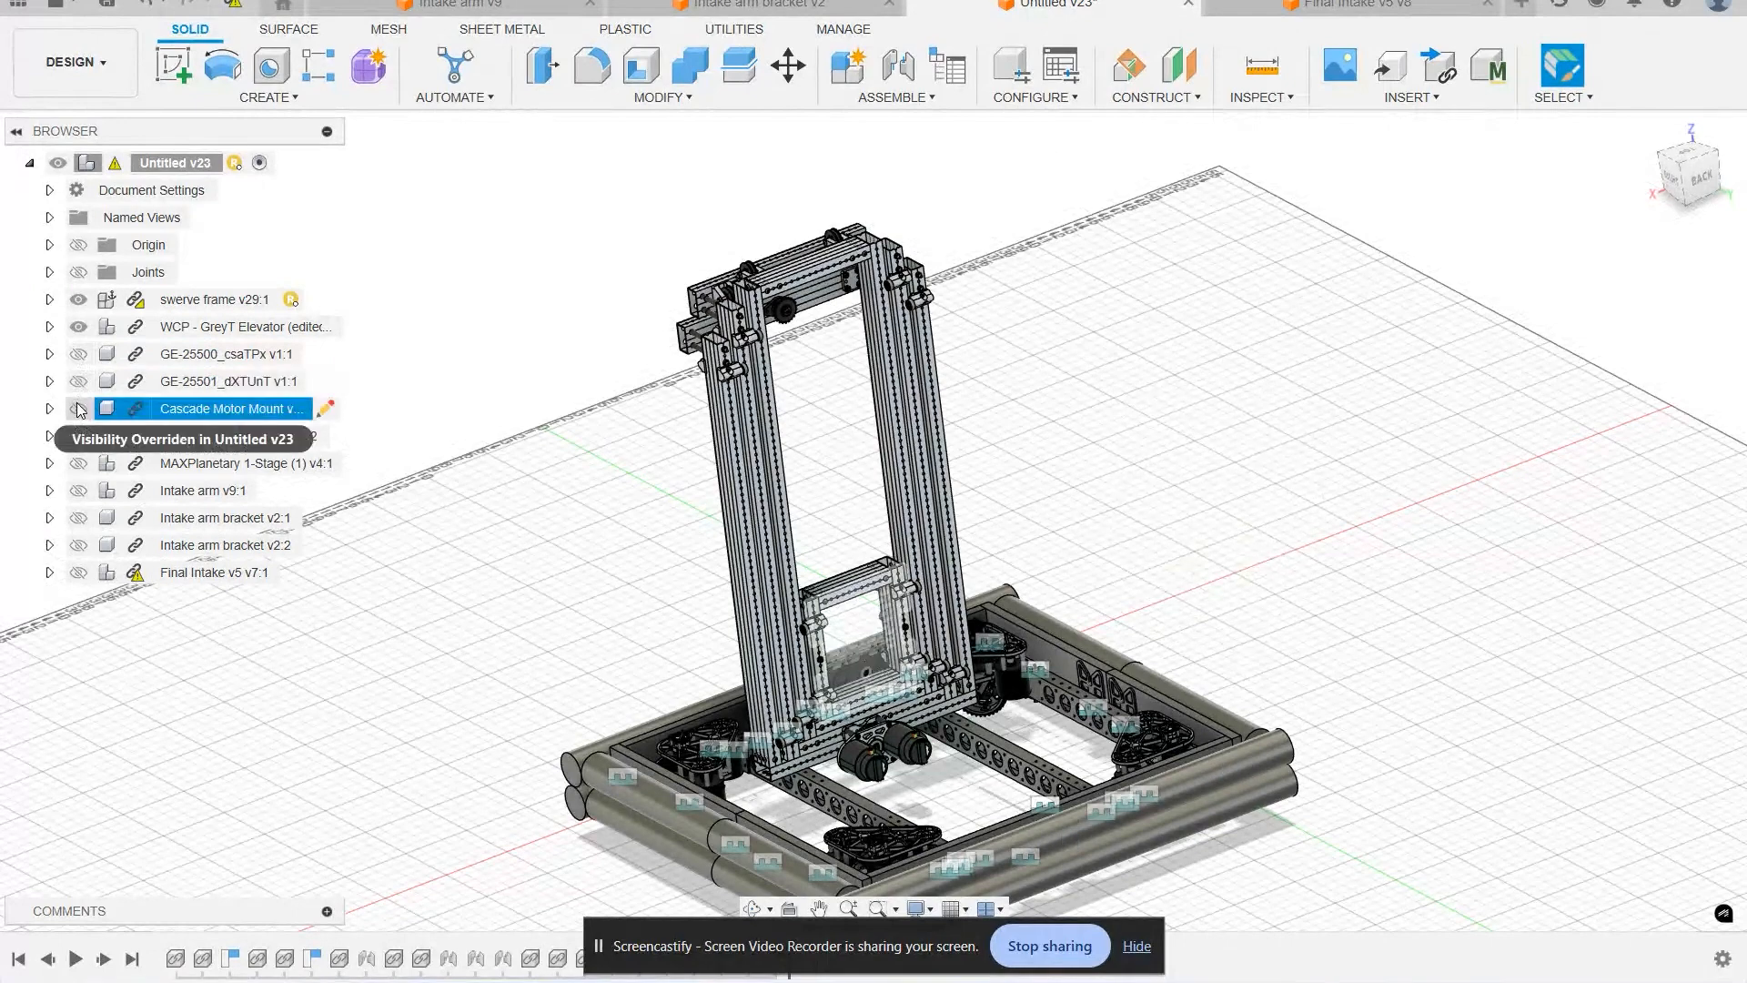
click(80, 411)
scroll(839, 665, up, 5)
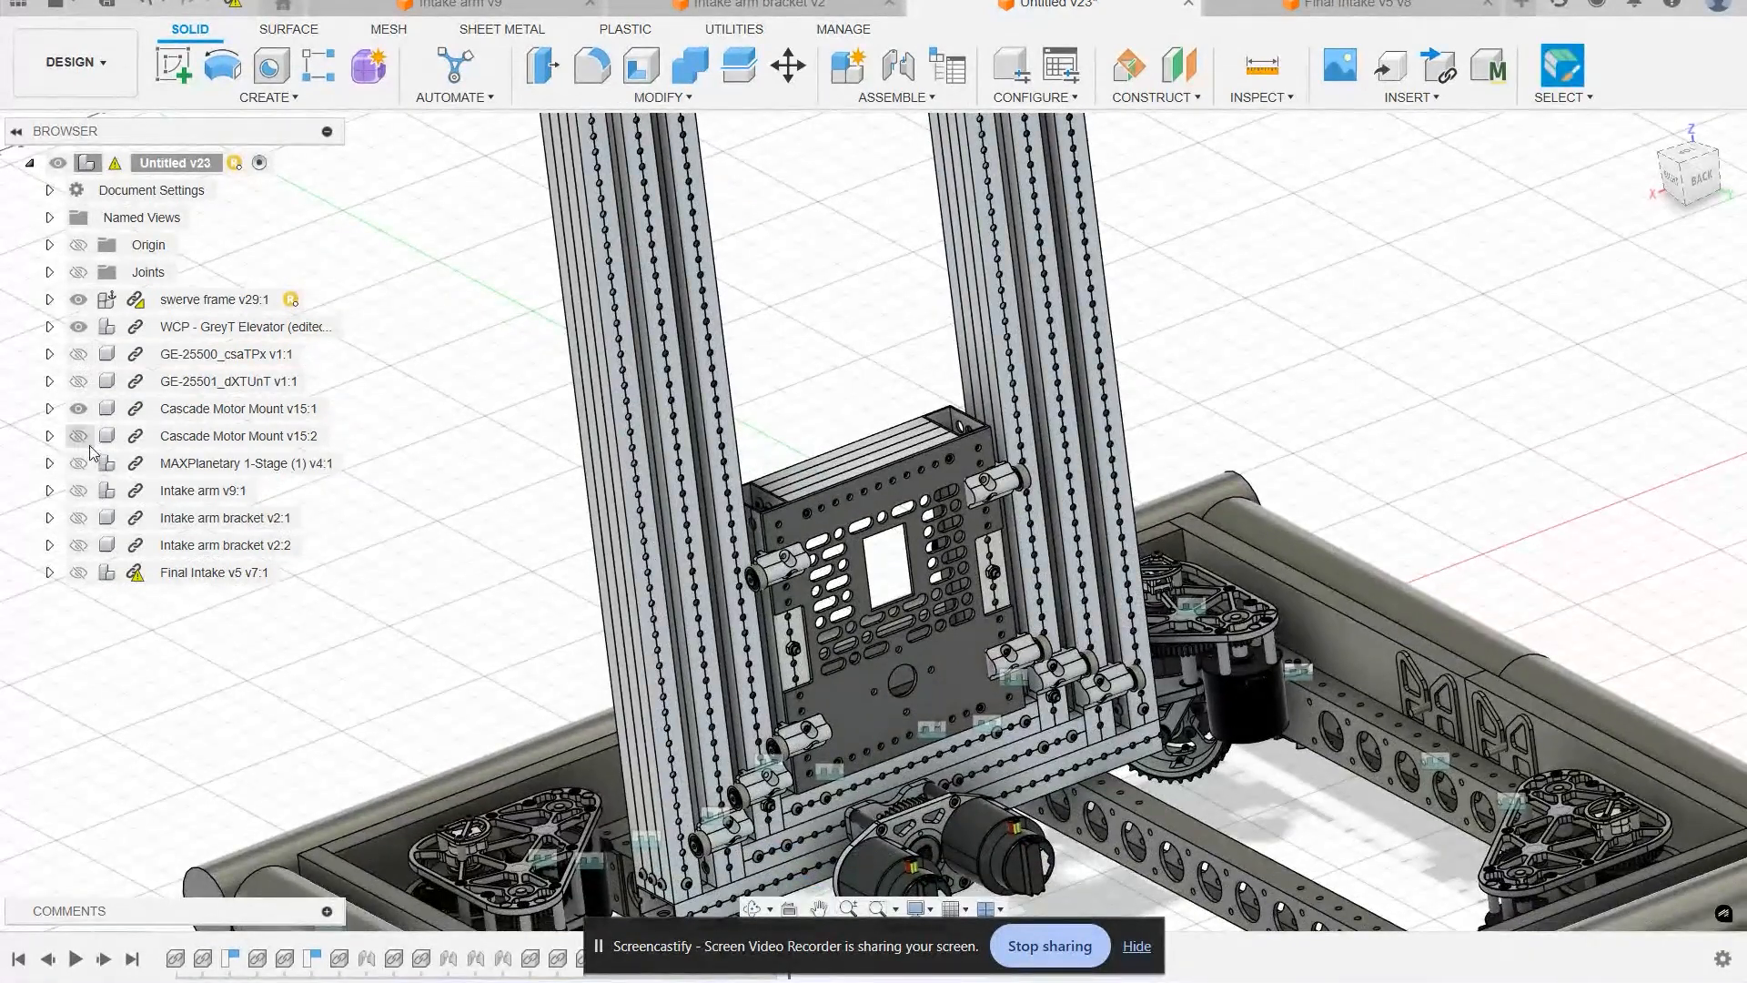
click(79, 436)
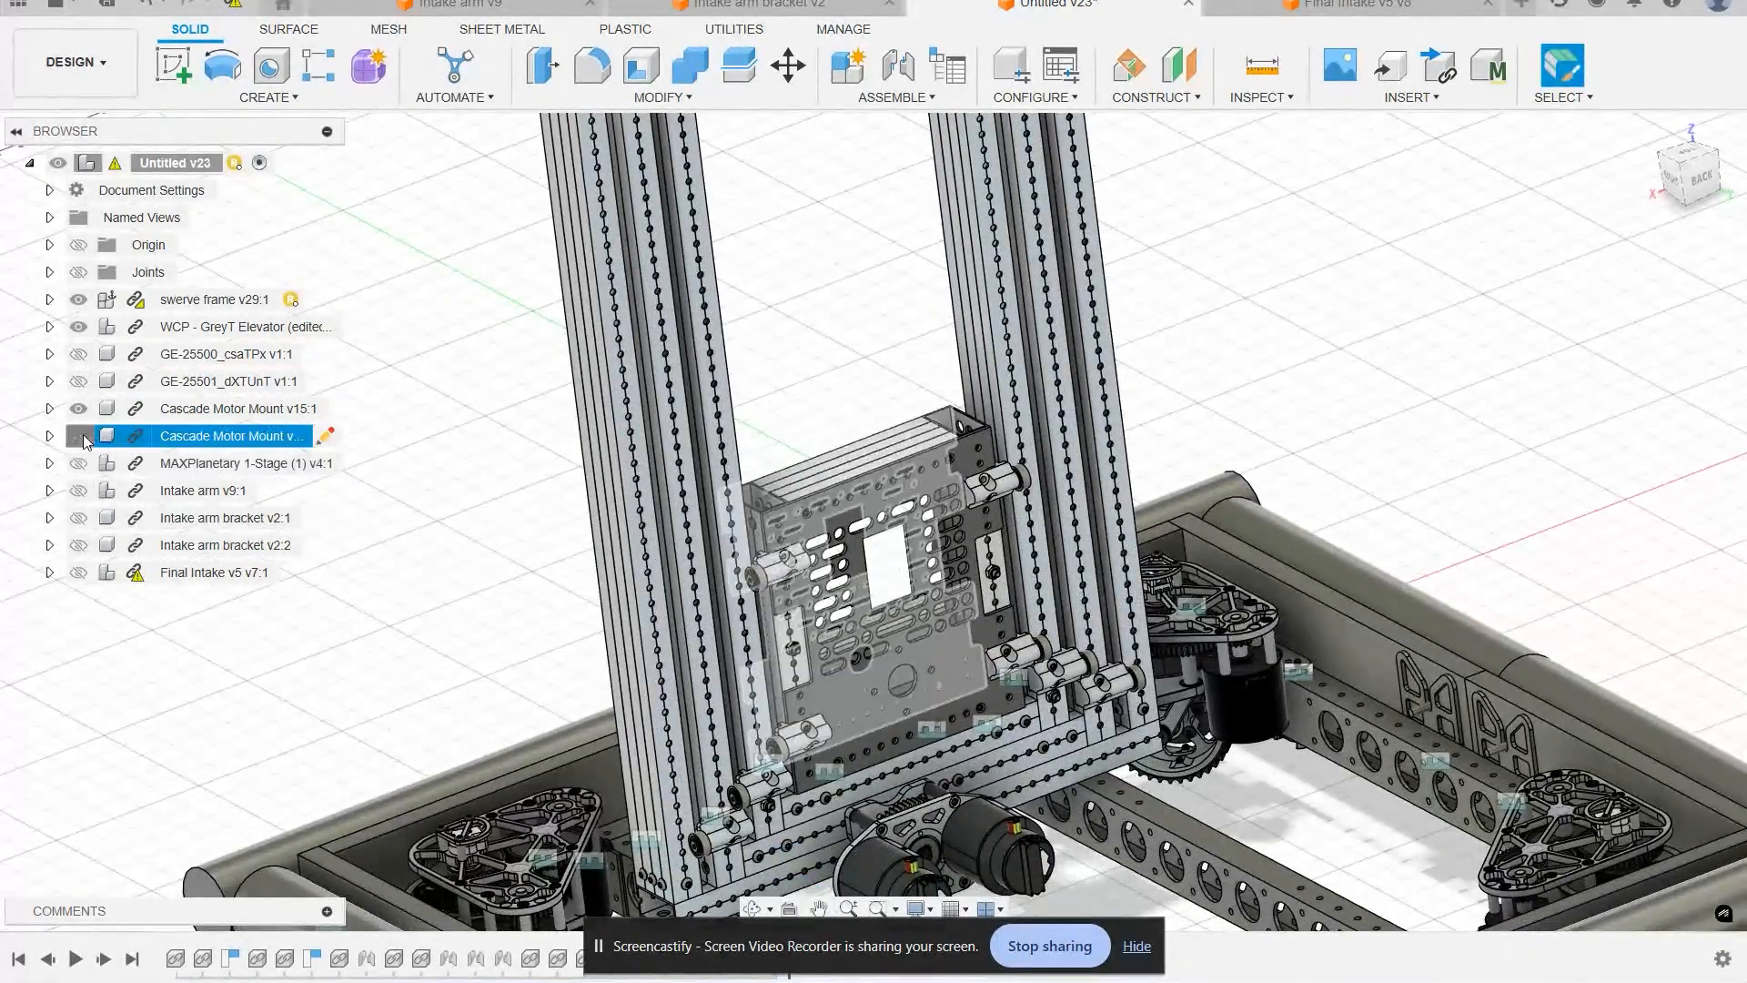
click(79, 463)
shift+middle_drag(830, 772, 1174, 719)
scroll(974, 549, up, 6)
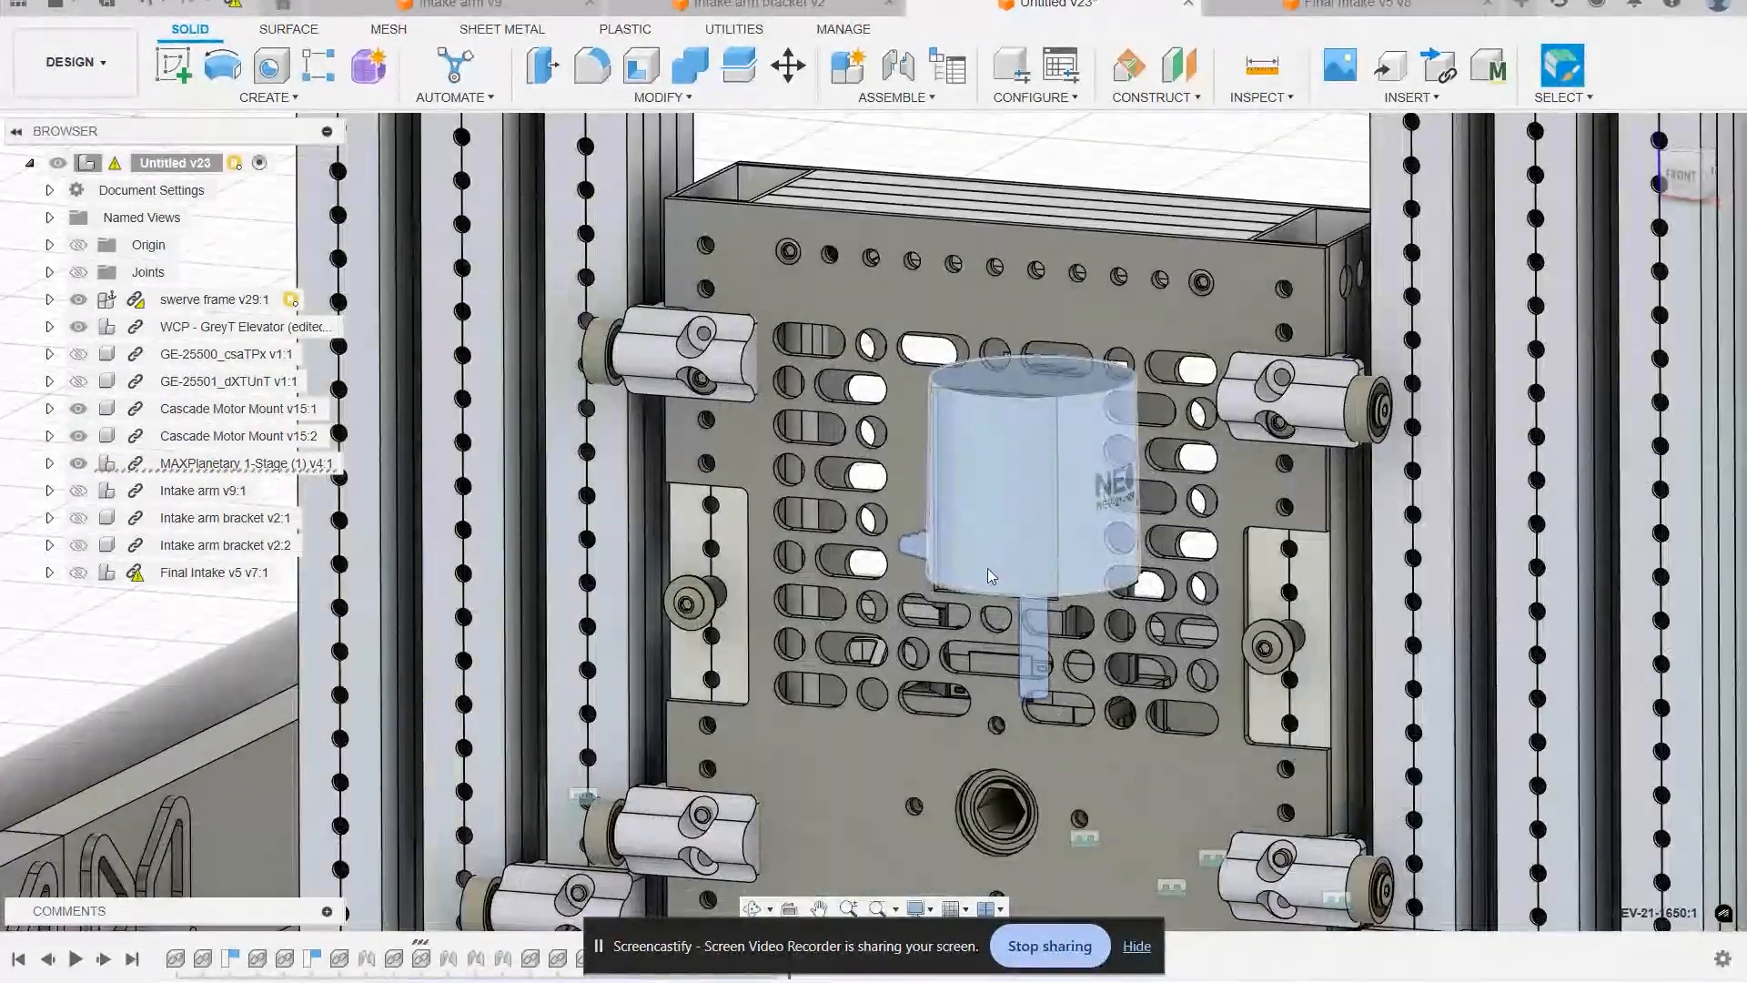
Step: Temporarily hide the Cascade Motor Mount v15:2 plate to examine the MAXPlanetary motor and gearbox behind it, and show the plate again
click(78, 436)
scroll(1116, 751, up, 3)
scroll(1101, 699, down, 8)
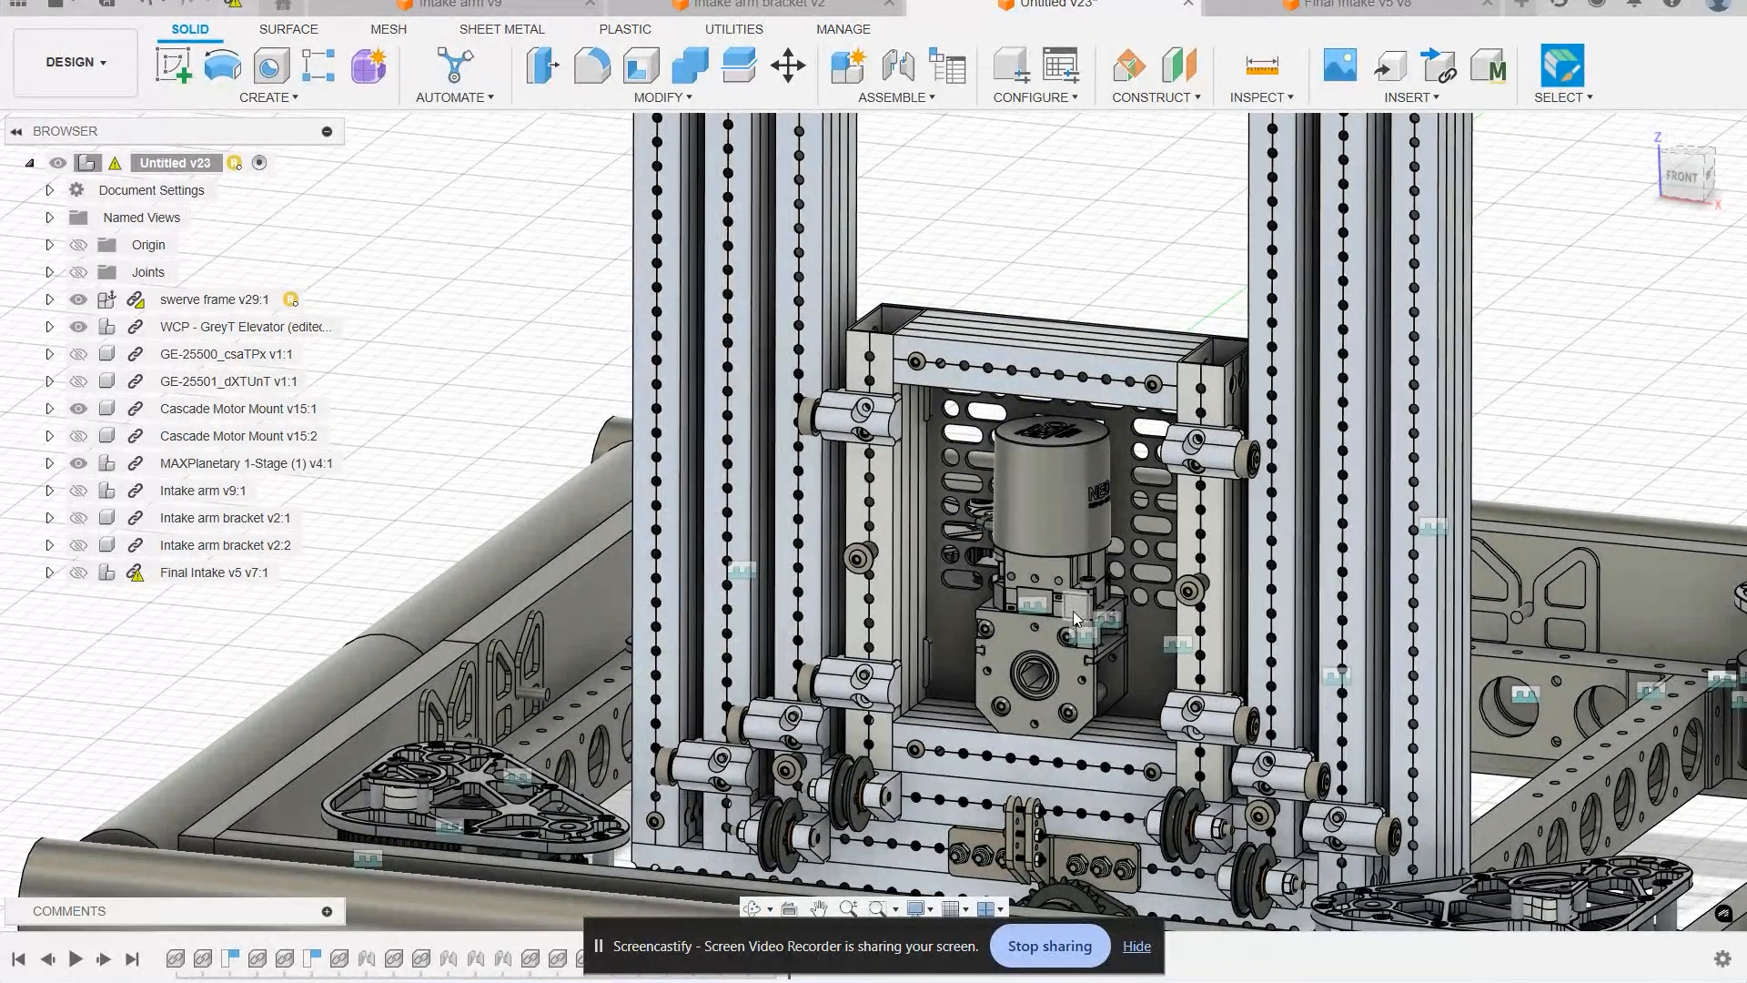
shift+middle_drag(1066, 660, 1143, 670)
scroll(1120, 673, up, 1)
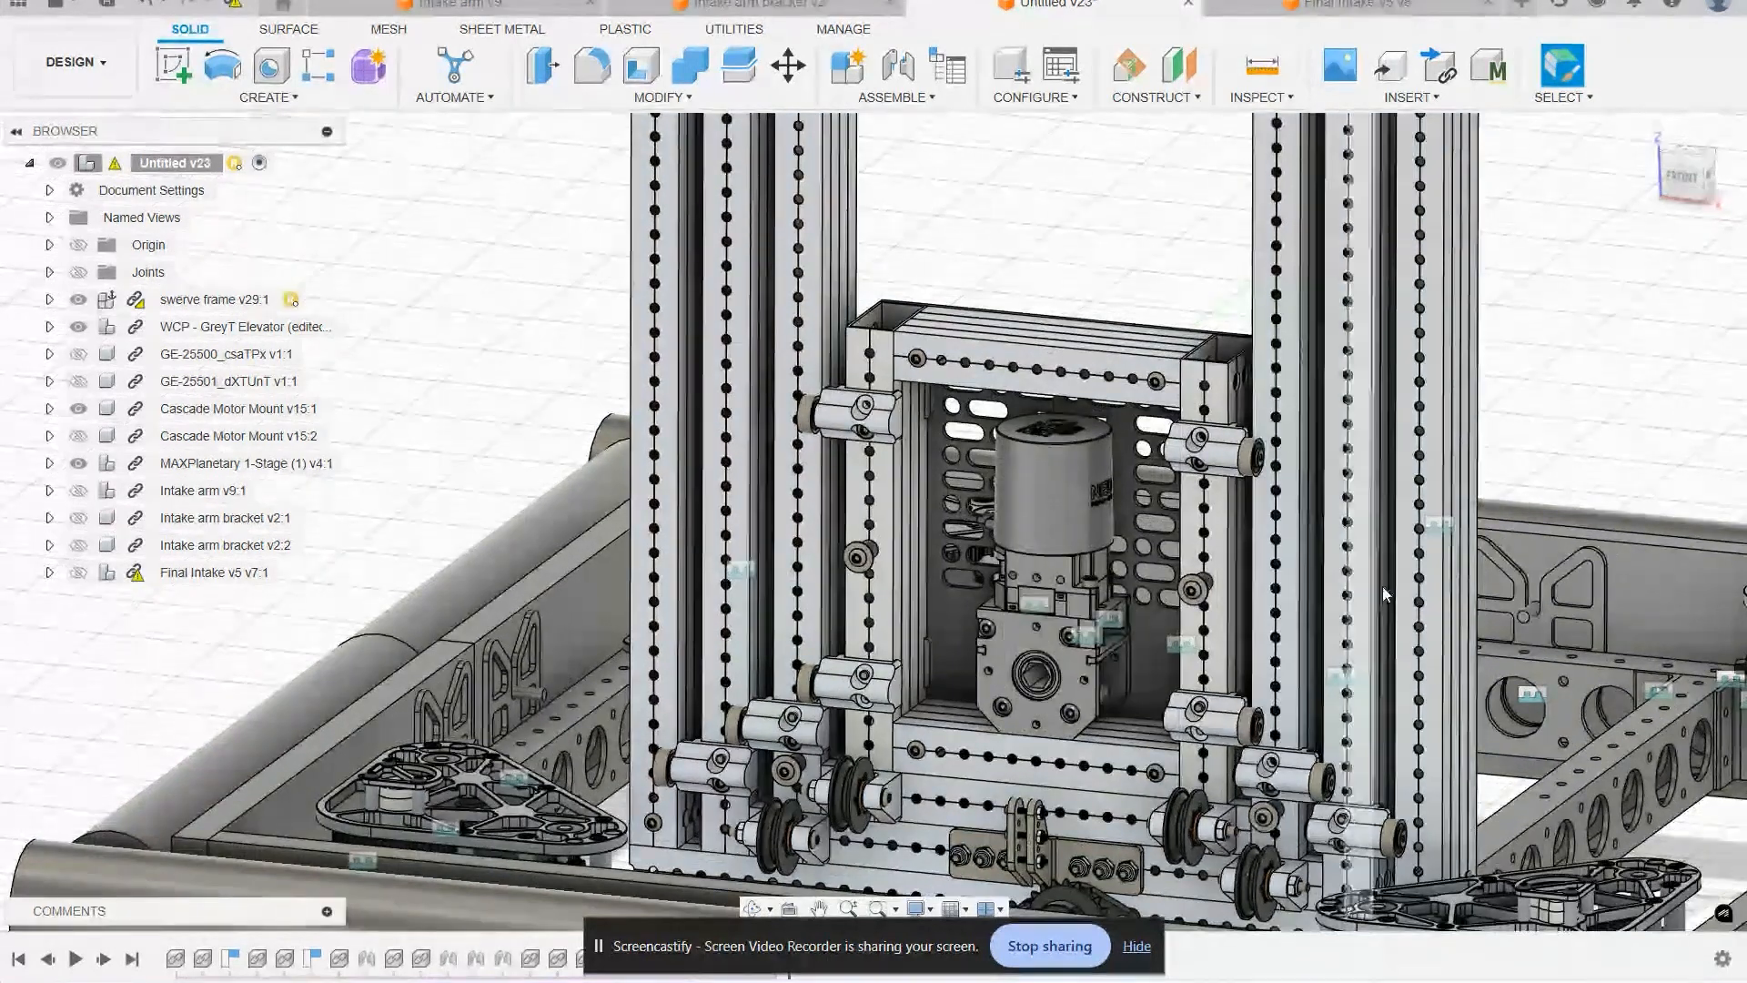
middle_drag(1527, 447, 1501, 442)
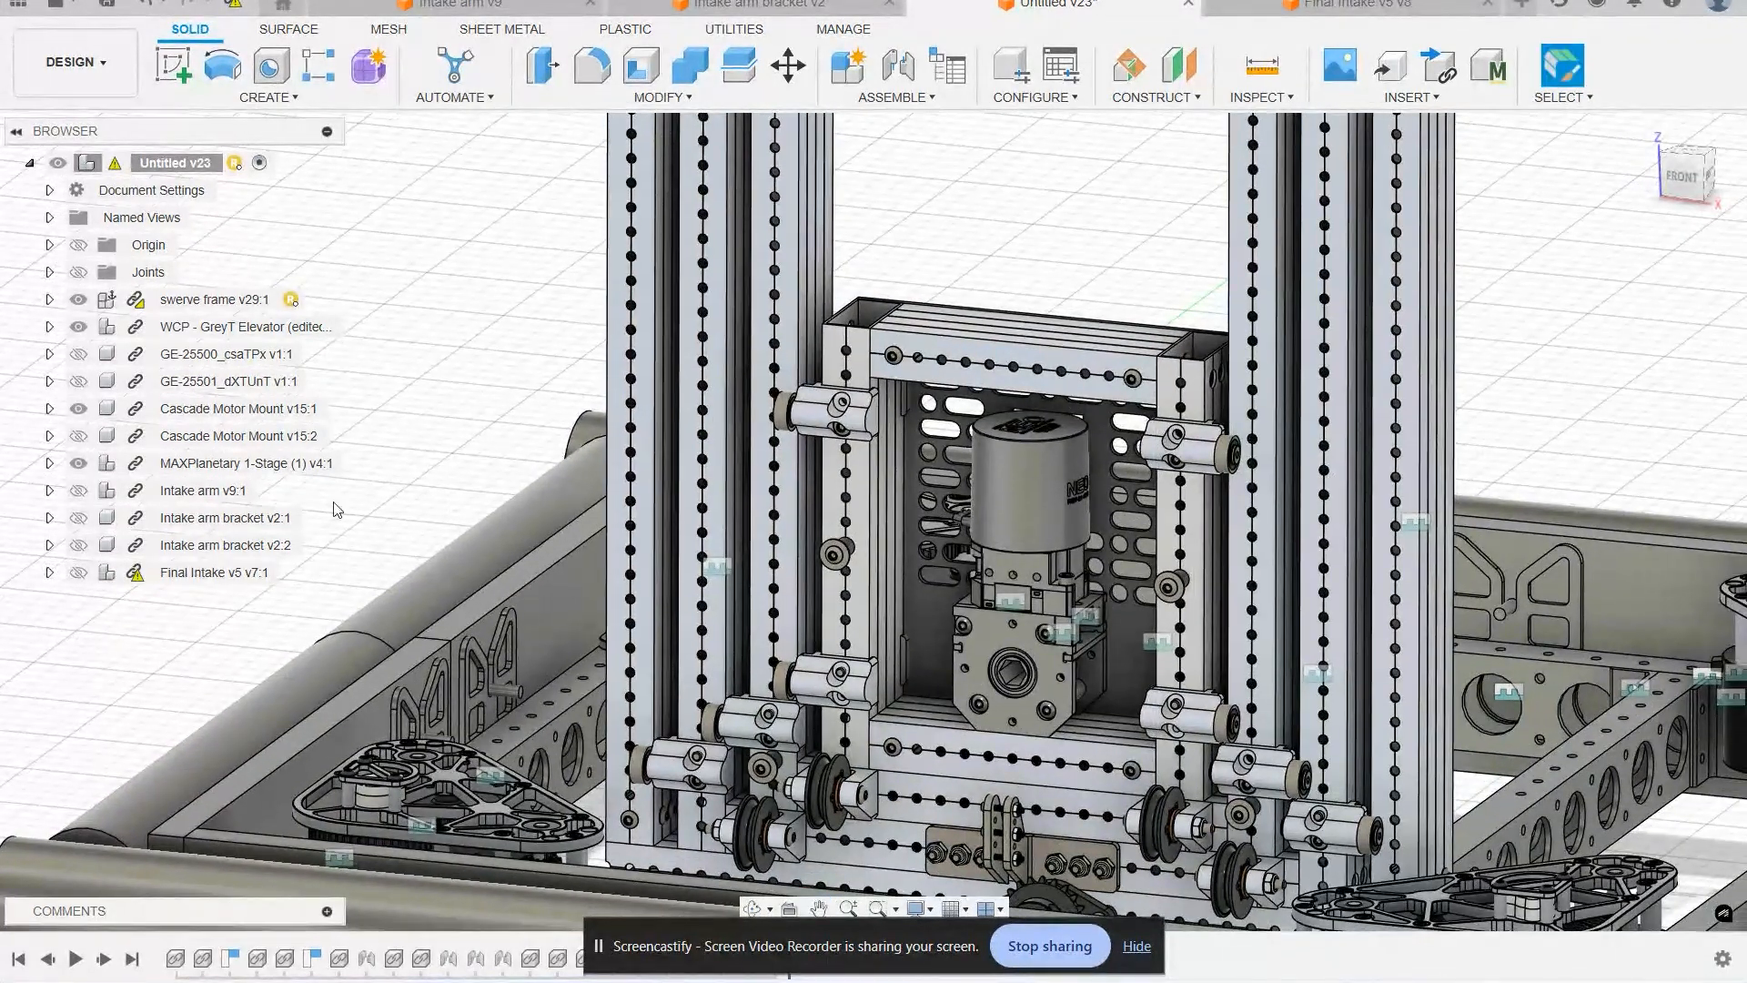
click(79, 437)
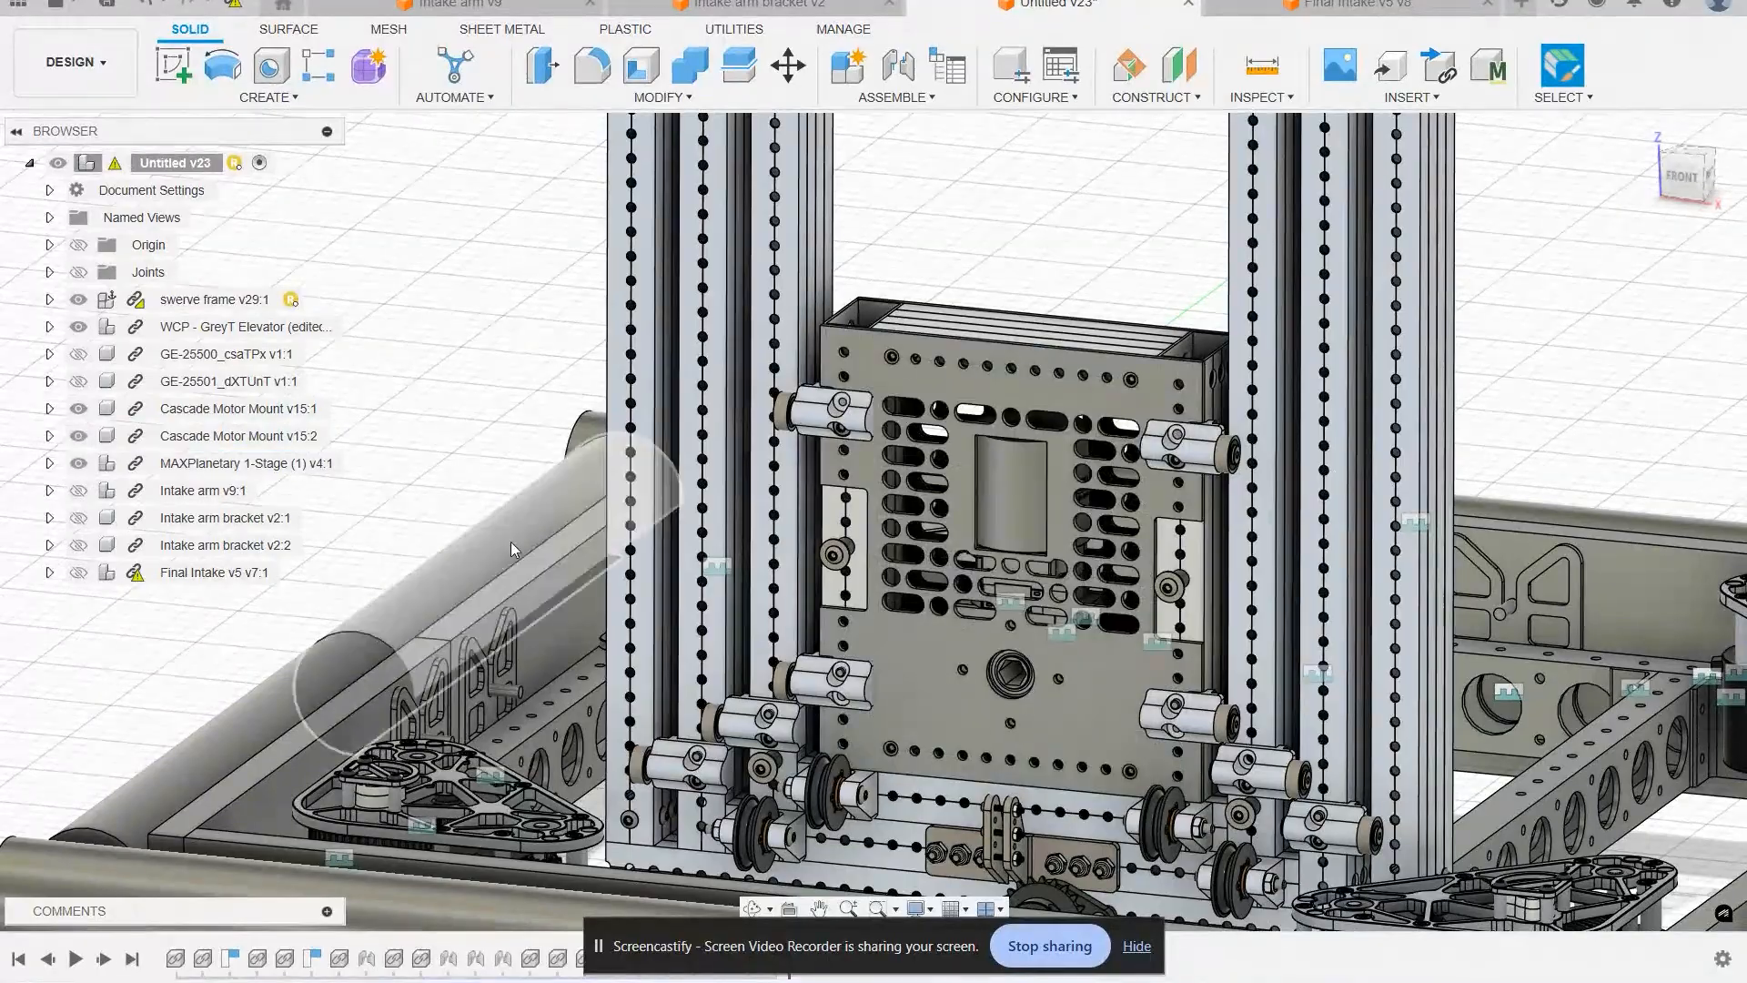
Step: Show the Intake arm v9:1 component and swing it slightly about its pivot on the elevator carriage
scroll(981, 616, up, 2)
shift+middle_drag(1083, 641, 896, 639)
shift+middle_drag(1092, 650, 700, 681)
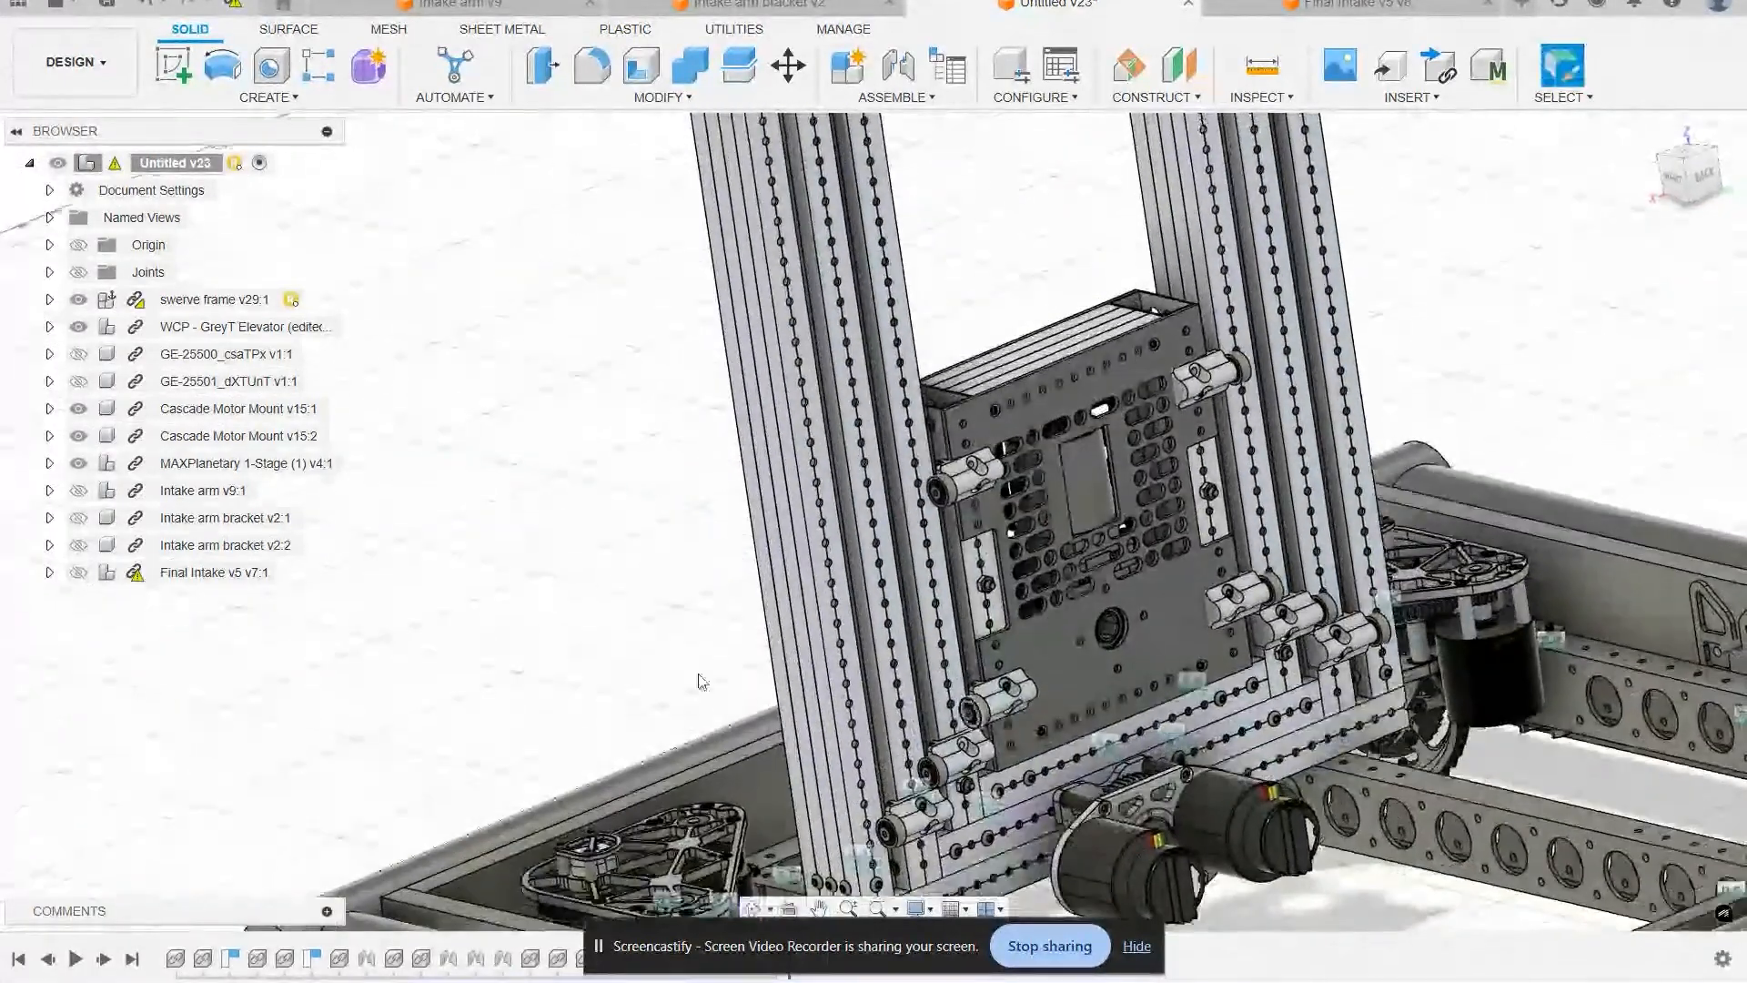
click(80, 493)
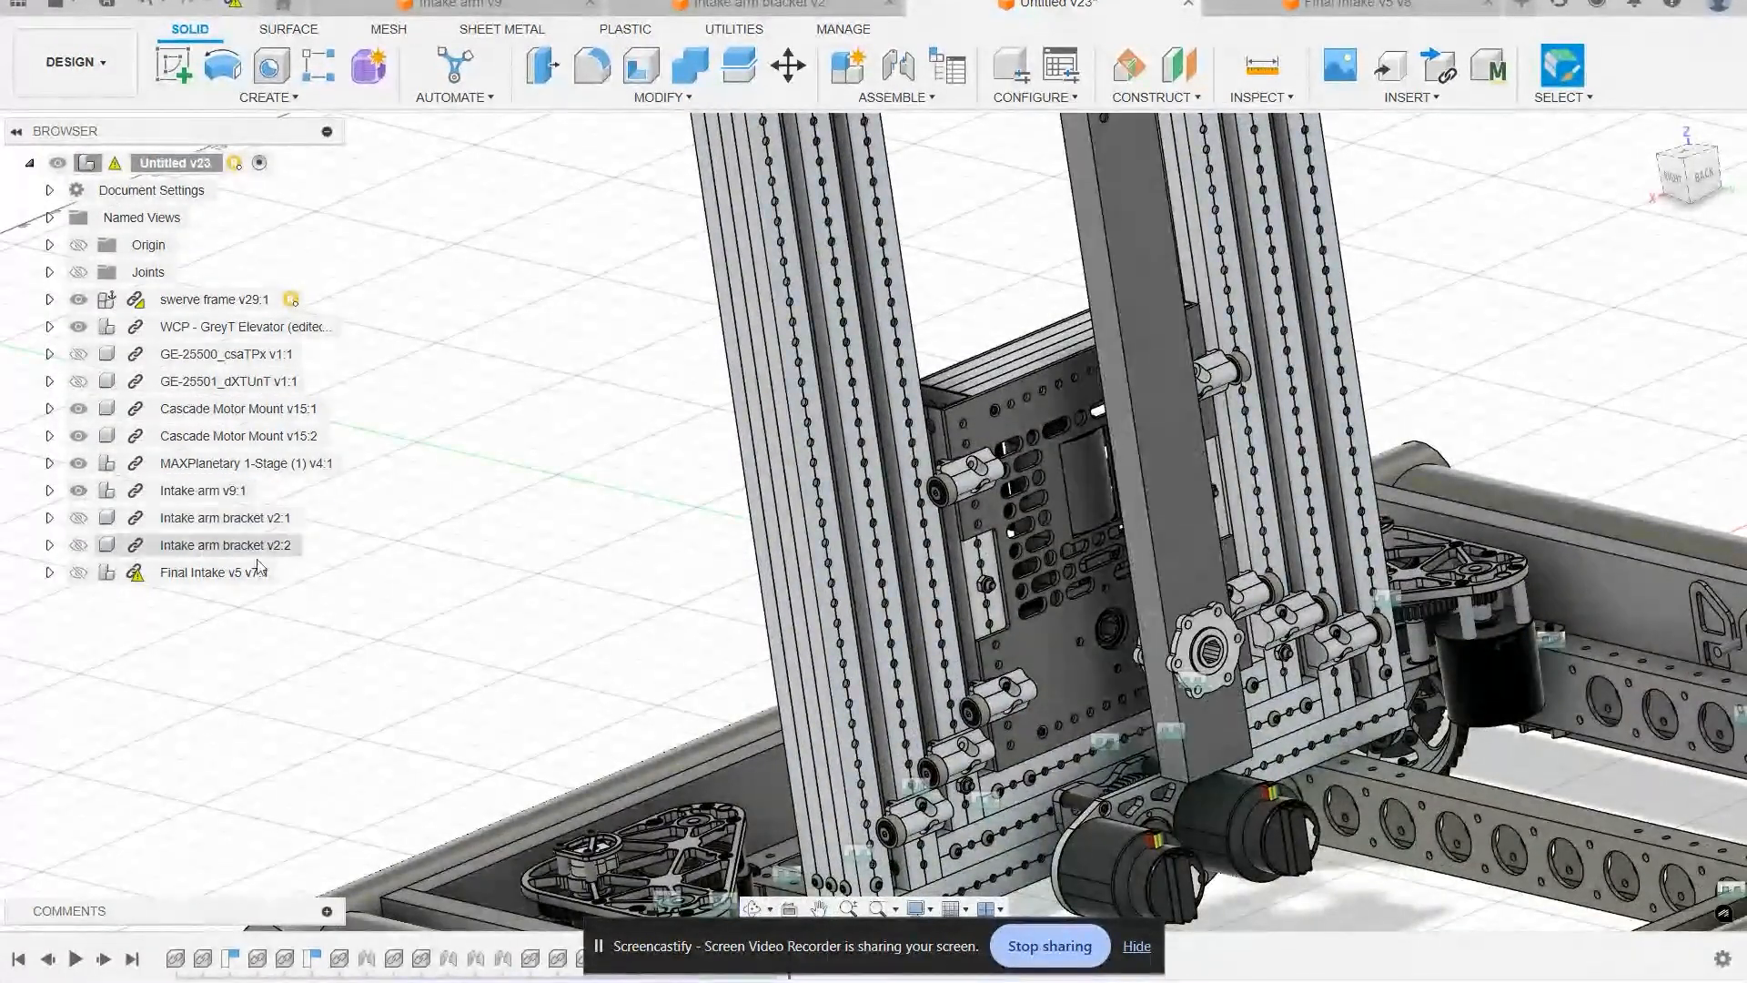
scroll(696, 655, down, 3)
shift+middle_drag(1137, 605, 957, 593)
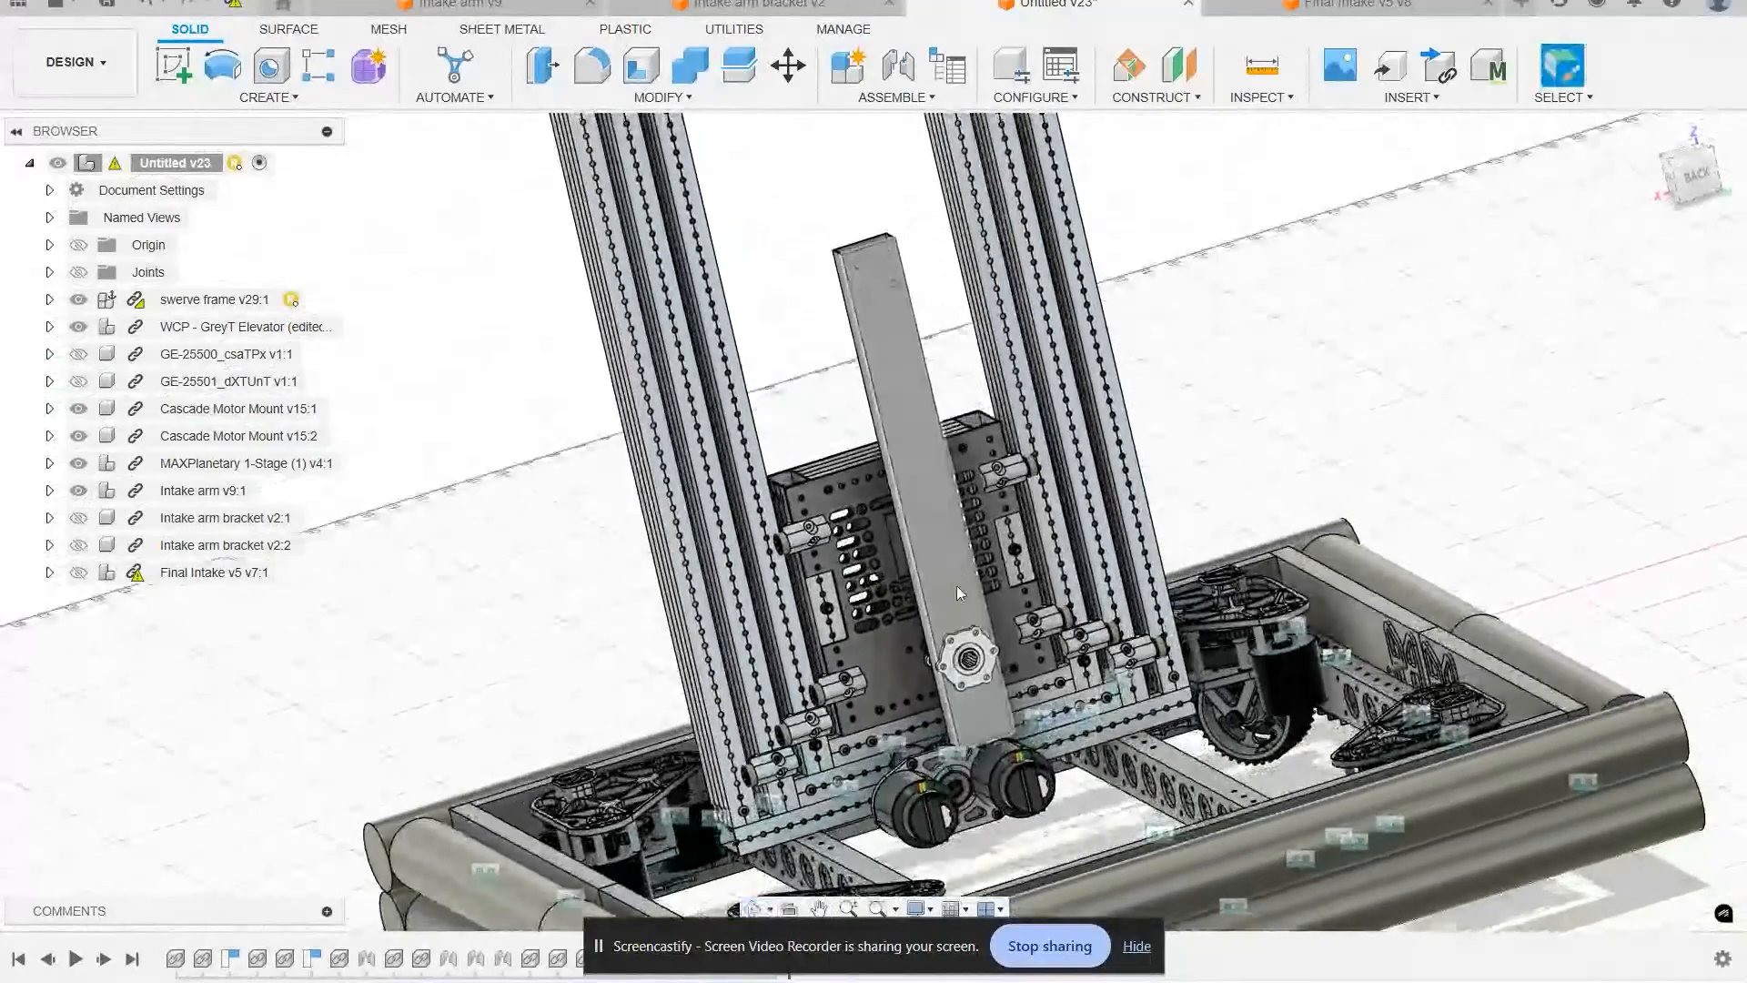
drag(933, 376, 973, 391)
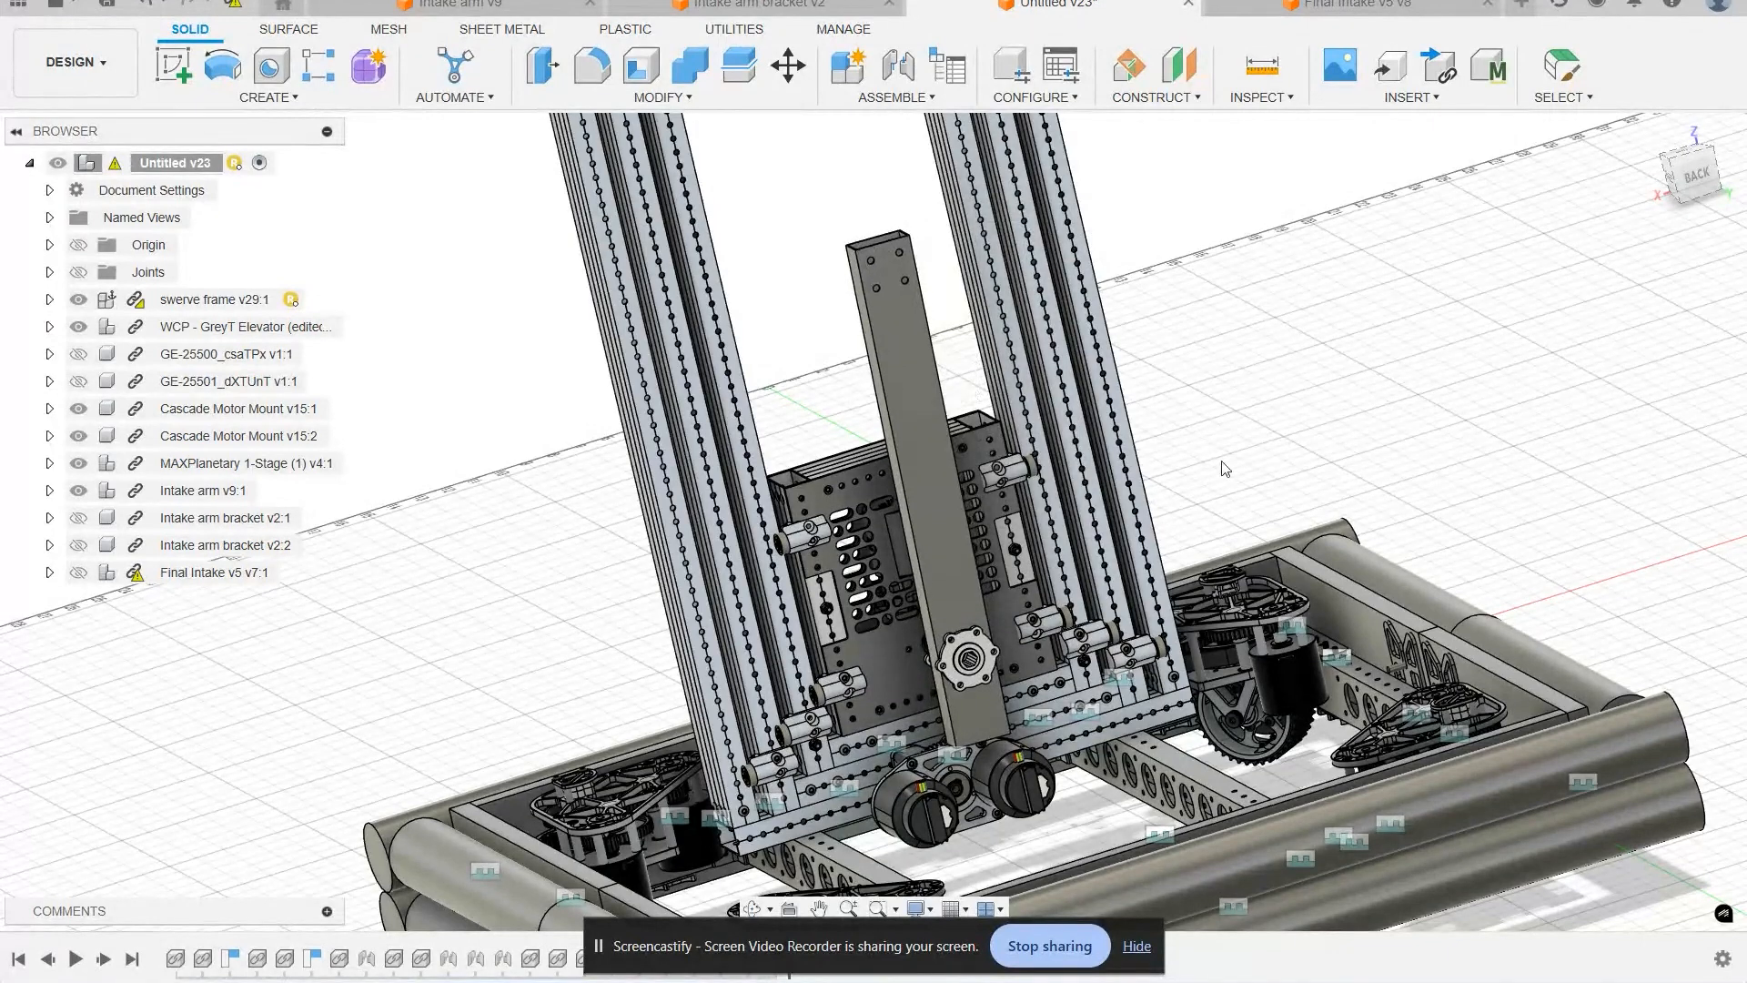
Step: Show both Intake arm bracket v2 components and the Final Intake v5 v7:1 component on the end of the arm
click(78, 517)
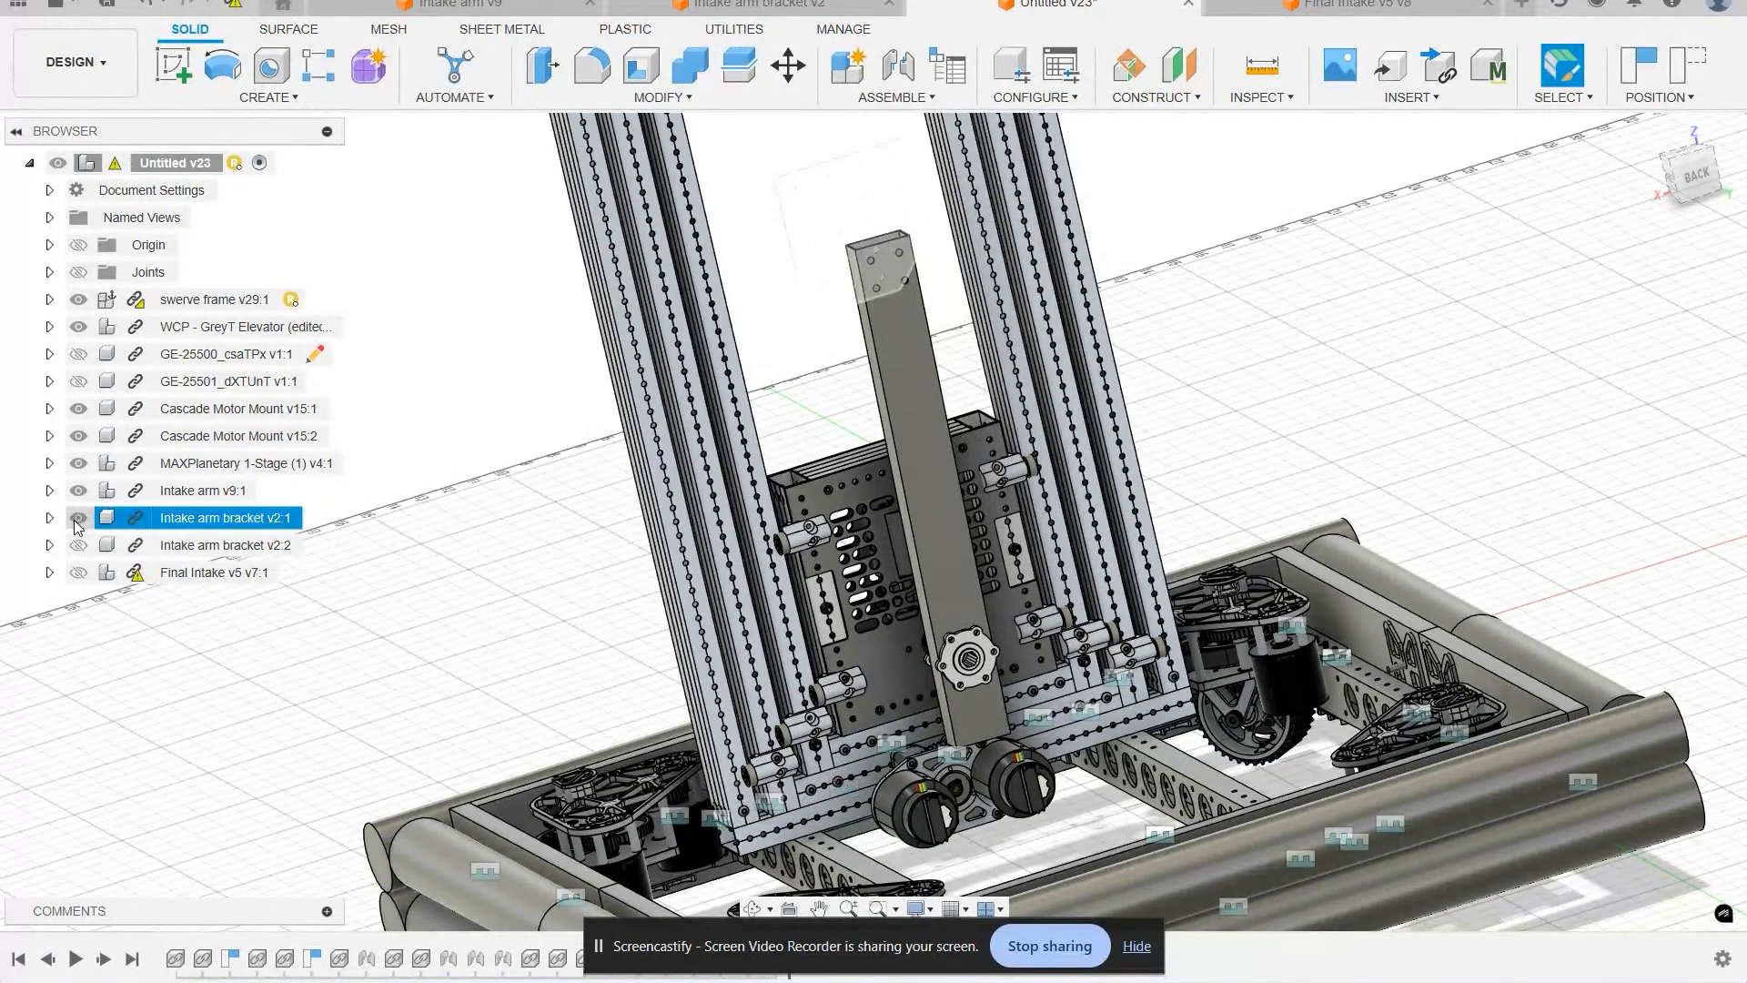
click(80, 550)
click(79, 574)
scroll(472, 606, down, 2)
scroll(471, 606, down, 3)
shift+middle_drag(819, 519, 683, 441)
scroll(828, 488, up, 5)
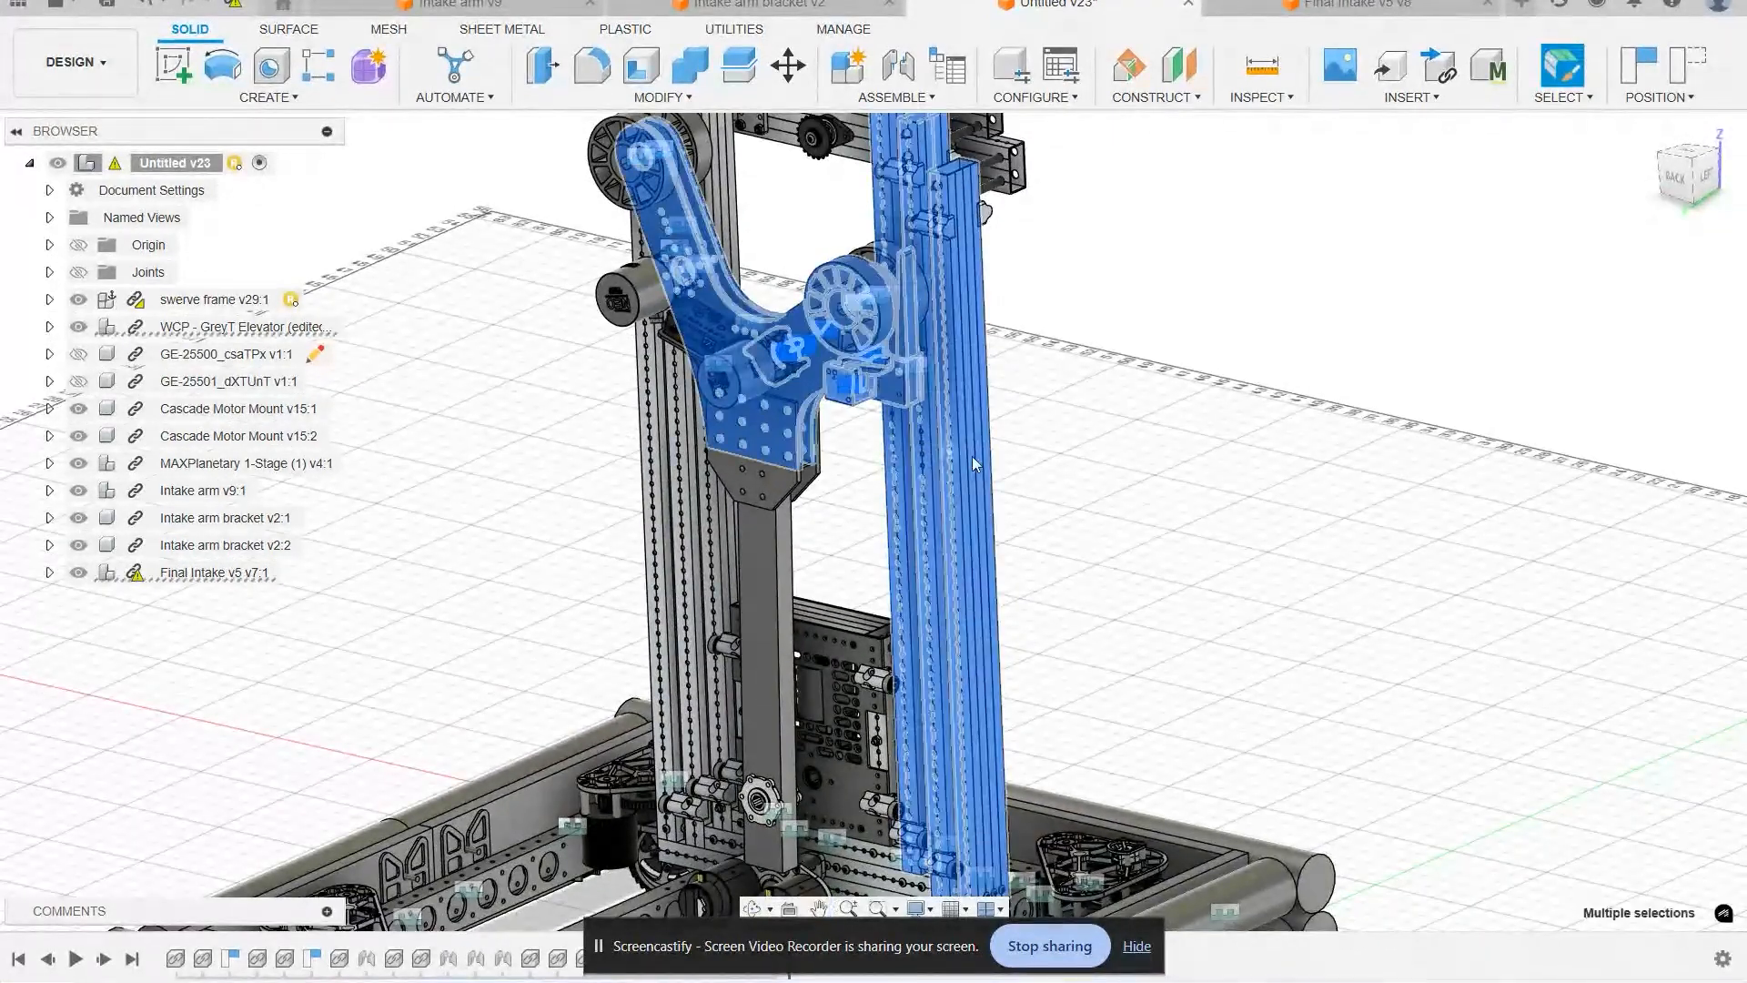
Step: Swing the intake arm down to horizontal beyond the side of the frame and raise the elevator carriage partway
click(1679, 198)
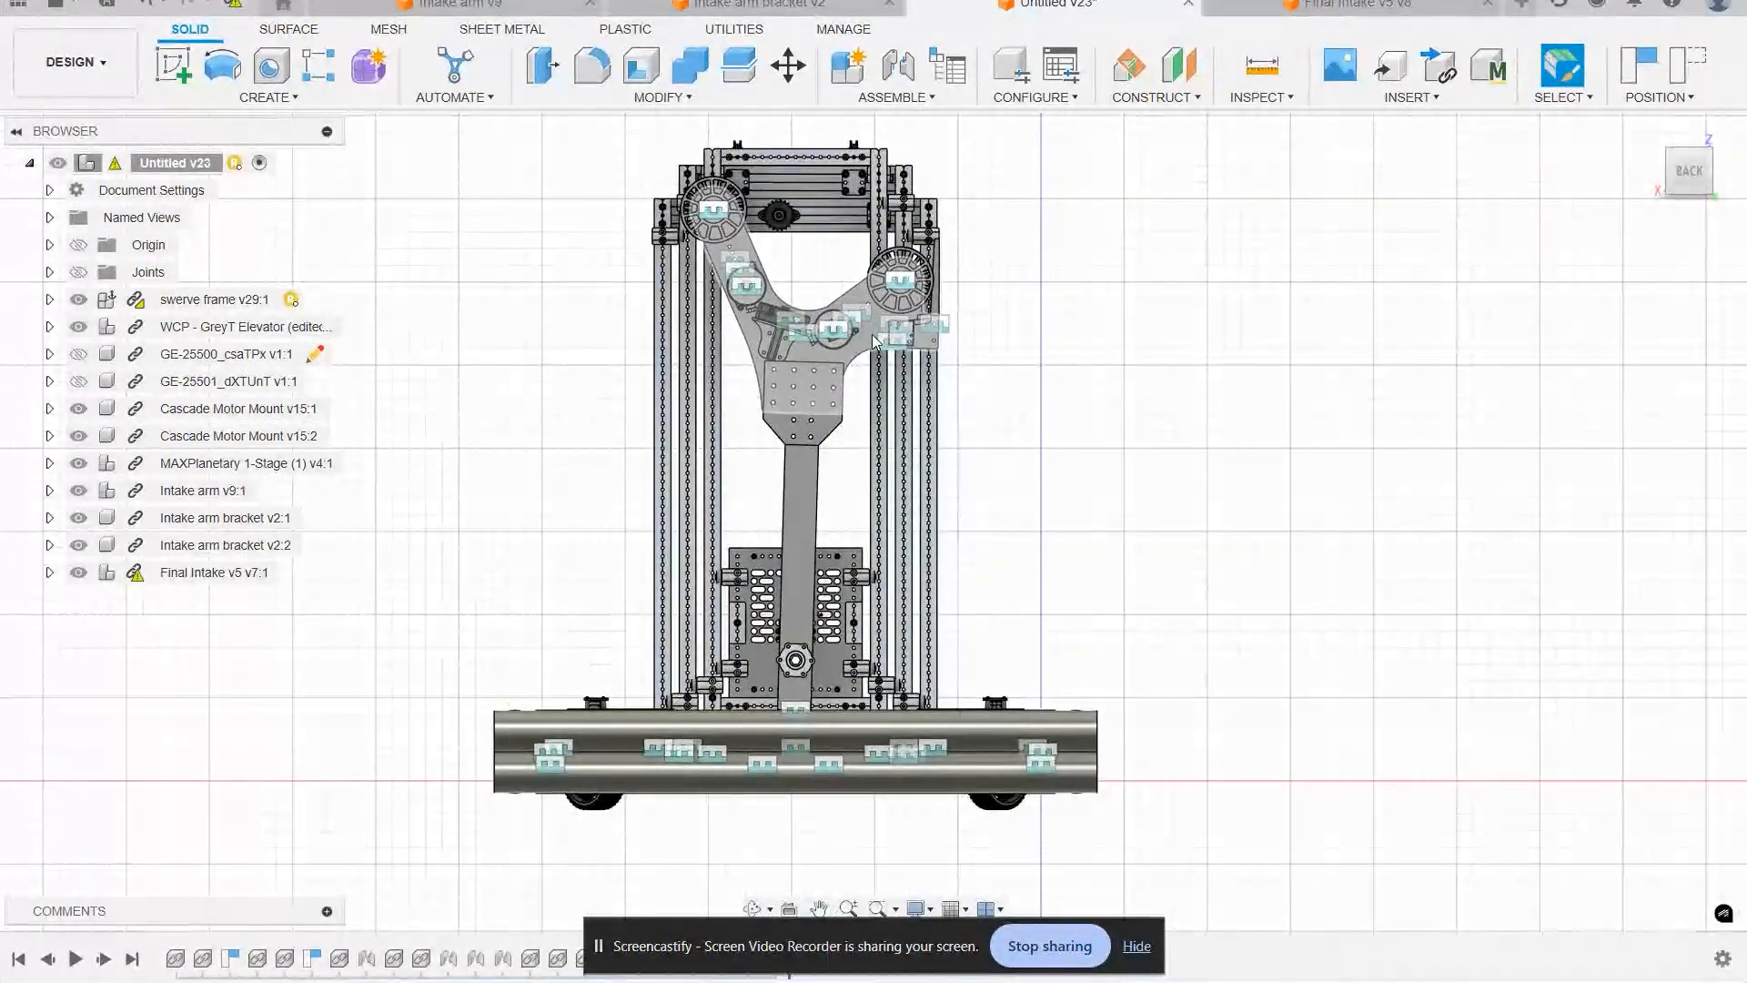
drag(1014, 434, 1108, 810)
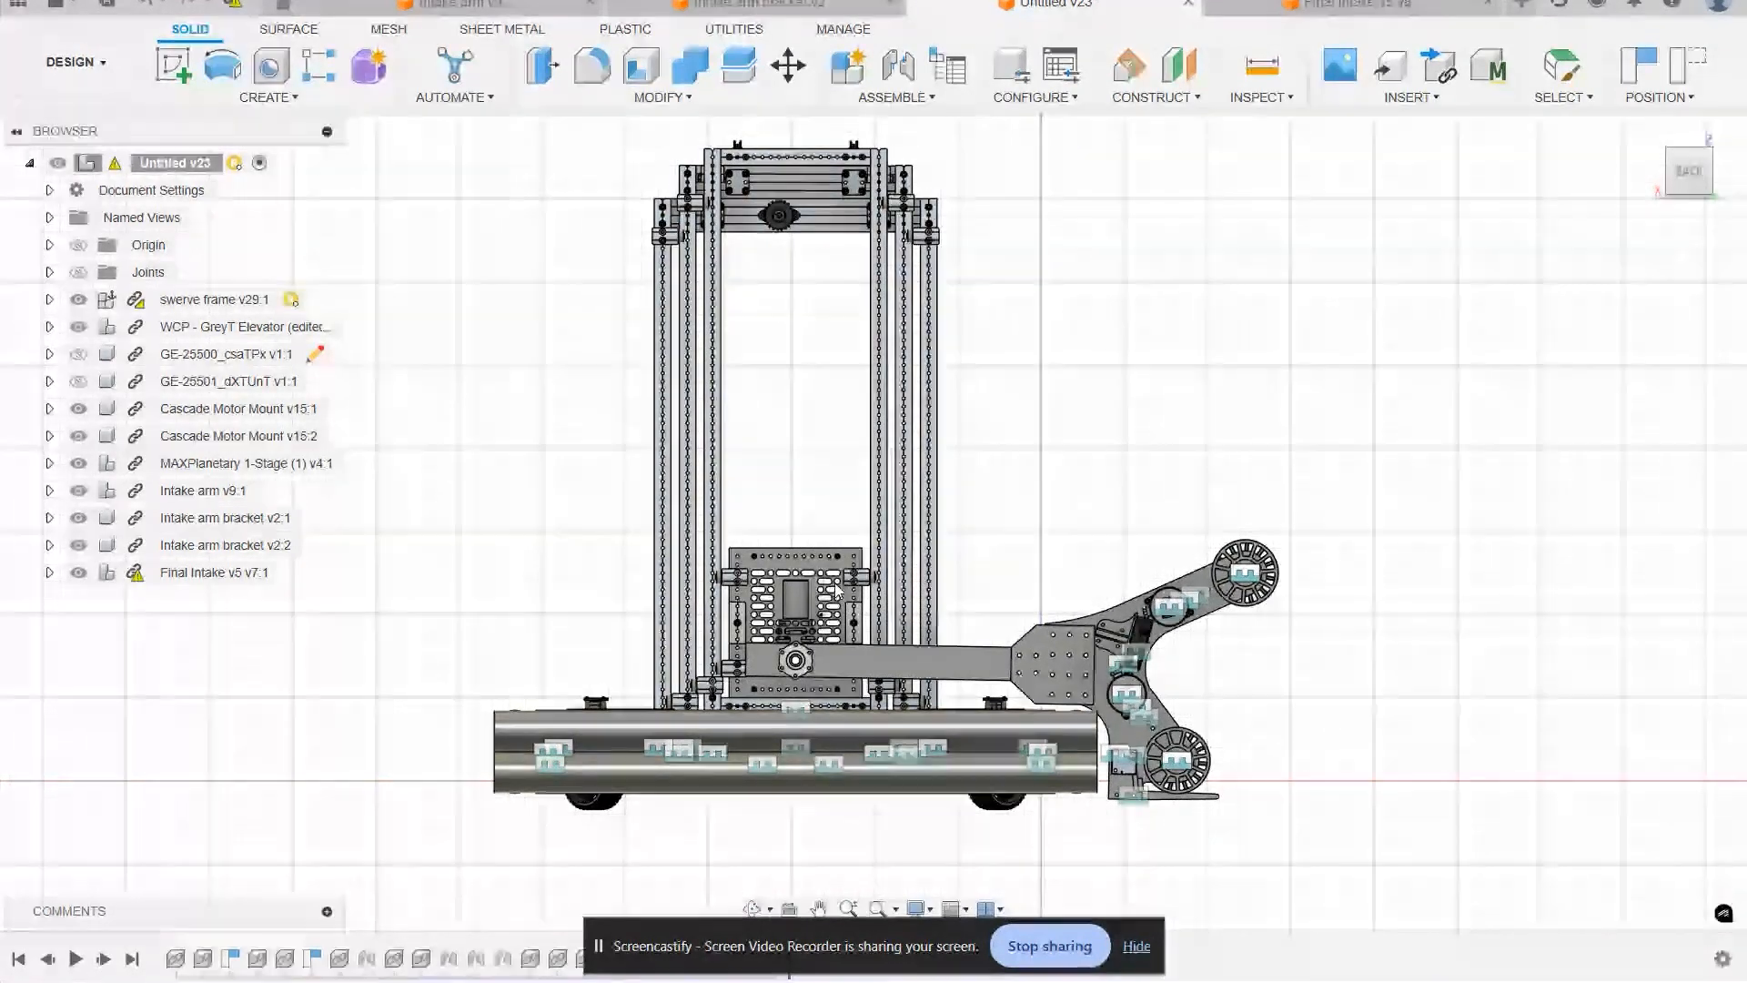
drag(838, 574, 986, 401)
click(1197, 407)
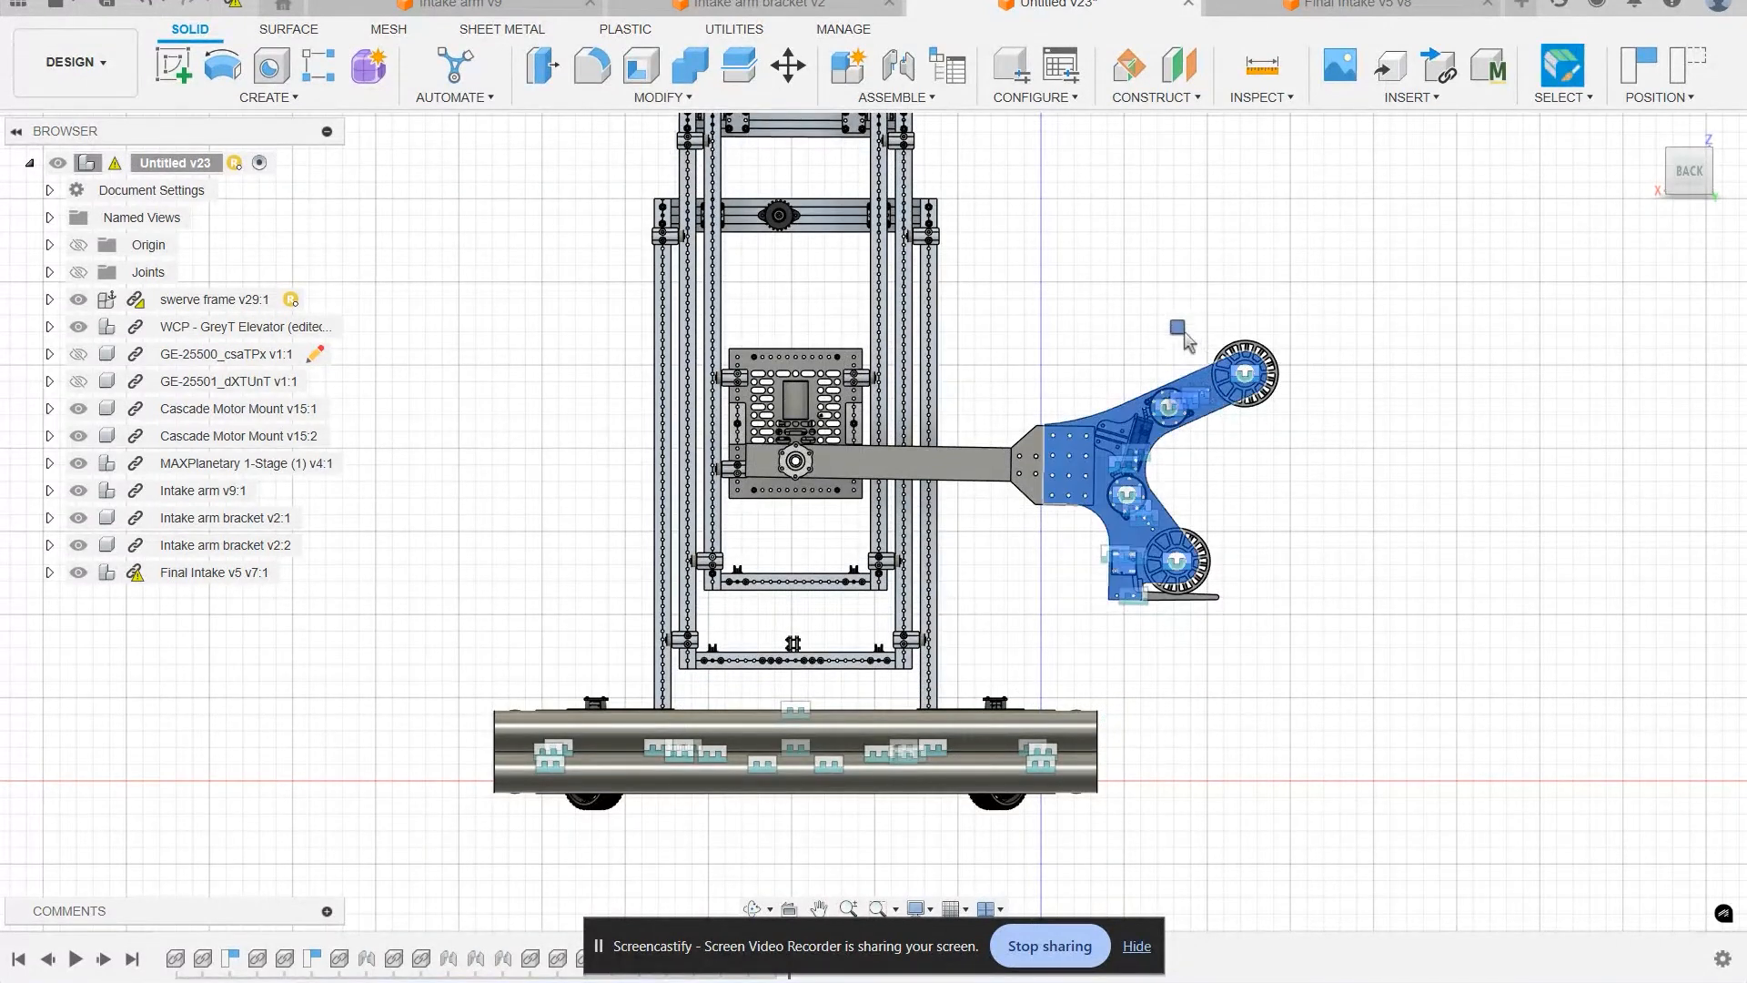
click(1126, 315)
drag(1094, 403, 1071, 372)
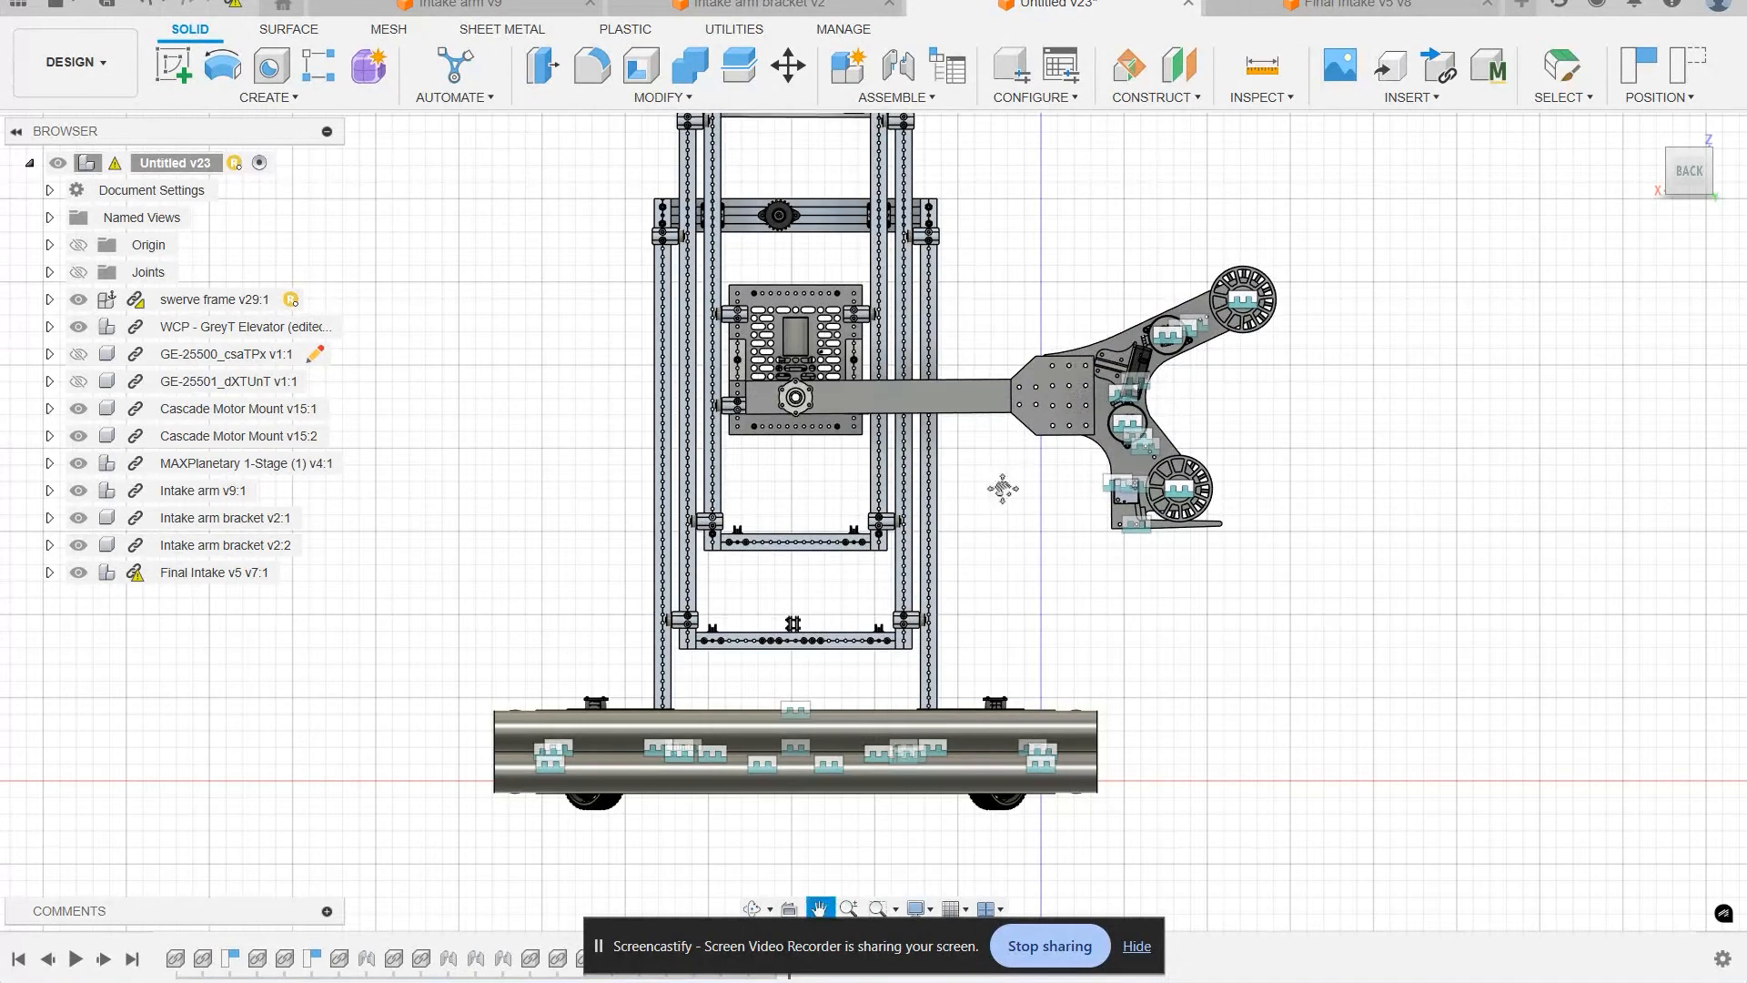
Step: Extend the elevator stages upward to full height and swing the intake arm diagonally upward
middle_drag(1008, 481, 1014, 612)
drag(1115, 537, 1053, 551)
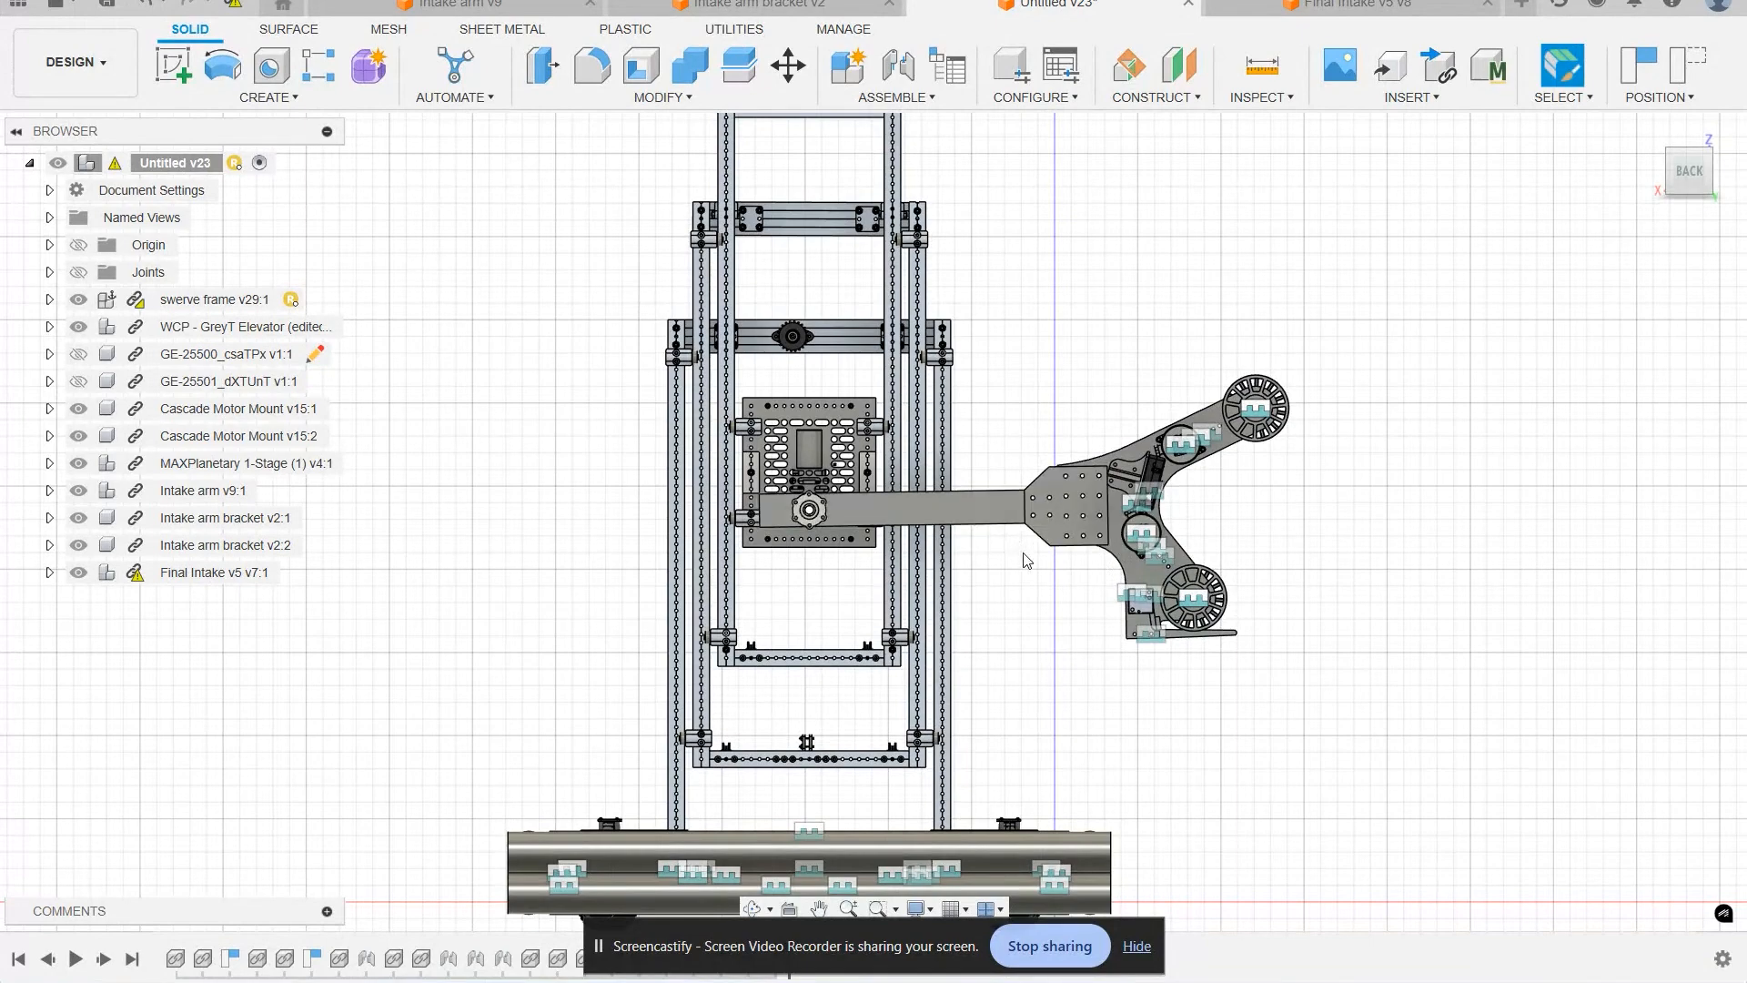
scroll(1038, 582, down, 3)
middle_drag(1057, 612, 1029, 699)
scroll(1029, 706, down, 2)
drag(934, 626, 992, 224)
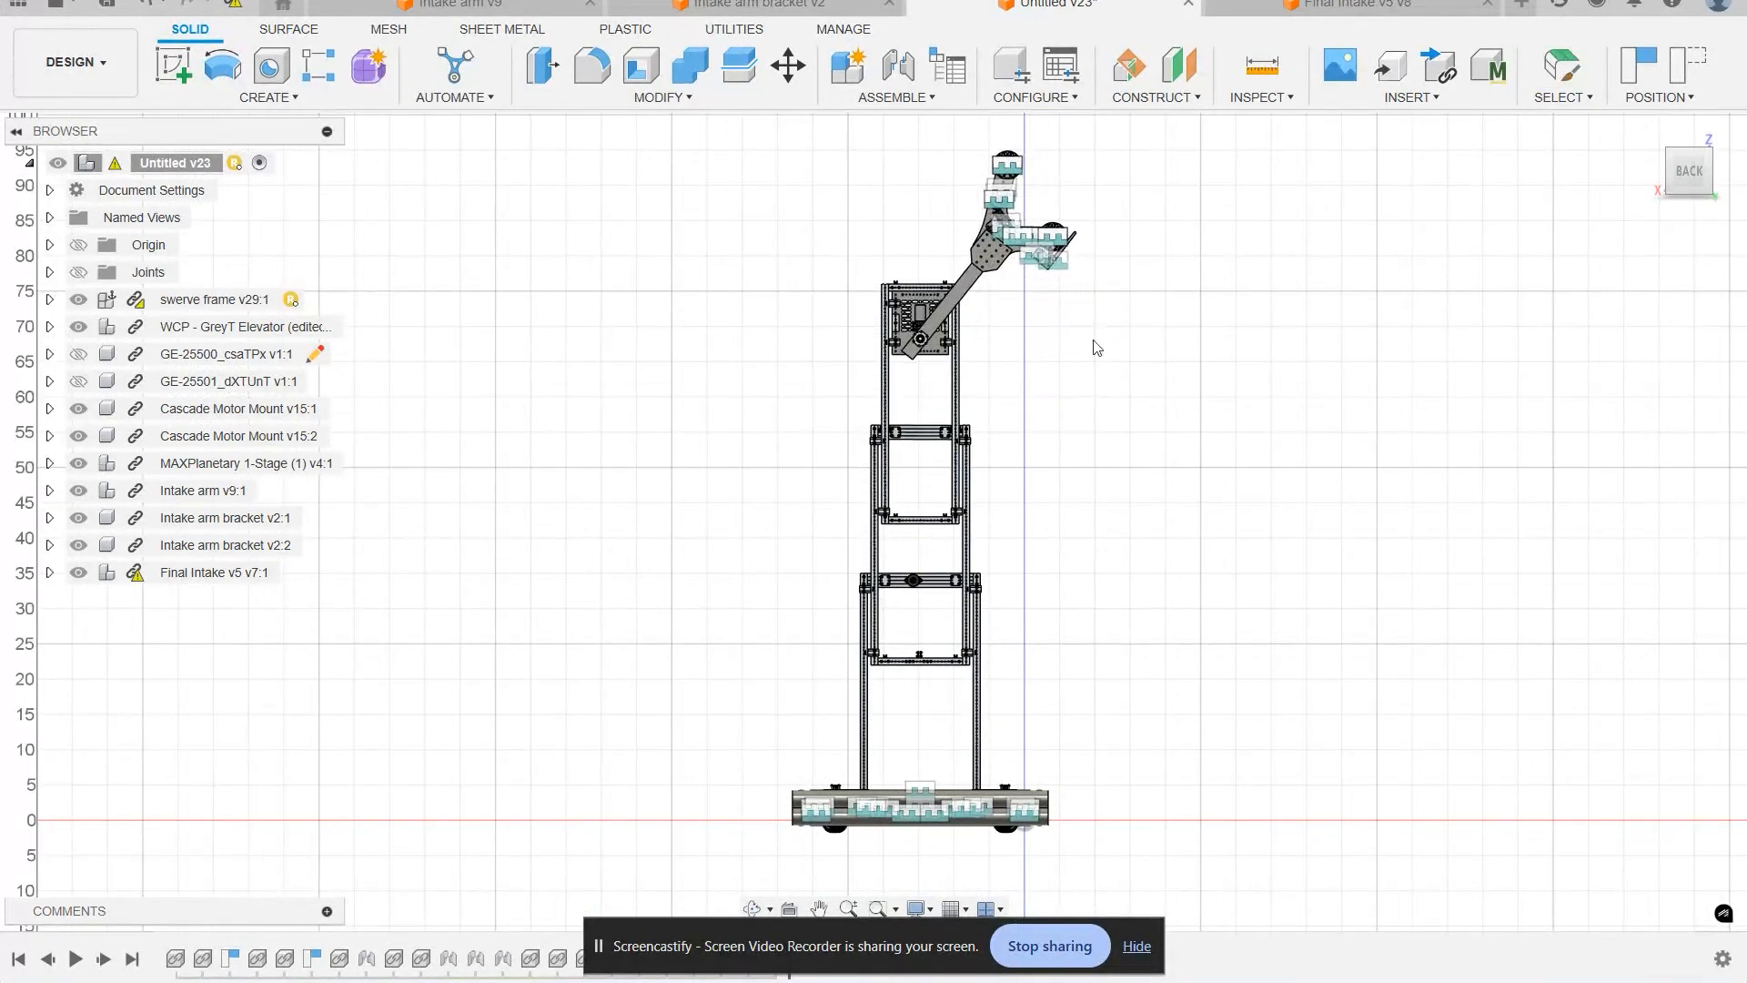
Step: Swing the intake arm over to the opposite side of the raised elevator, tilted slightly below horizontal
scroll(1097, 348, down, 2)
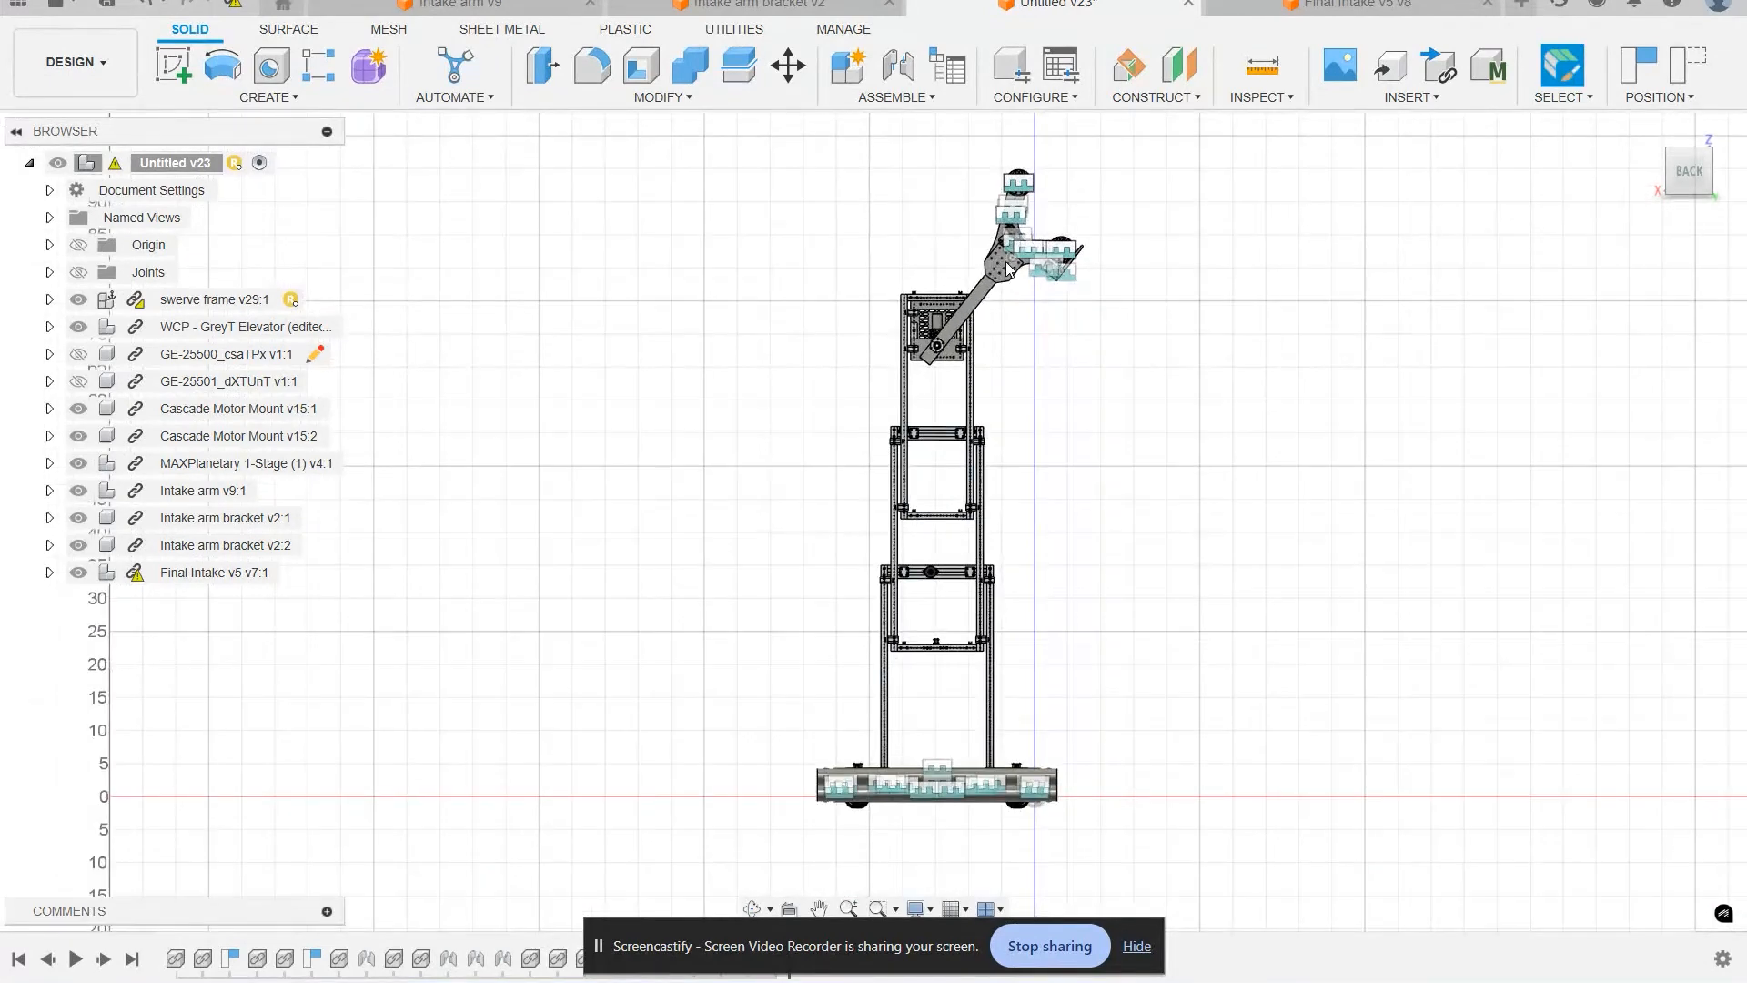
drag(983, 244, 837, 411)
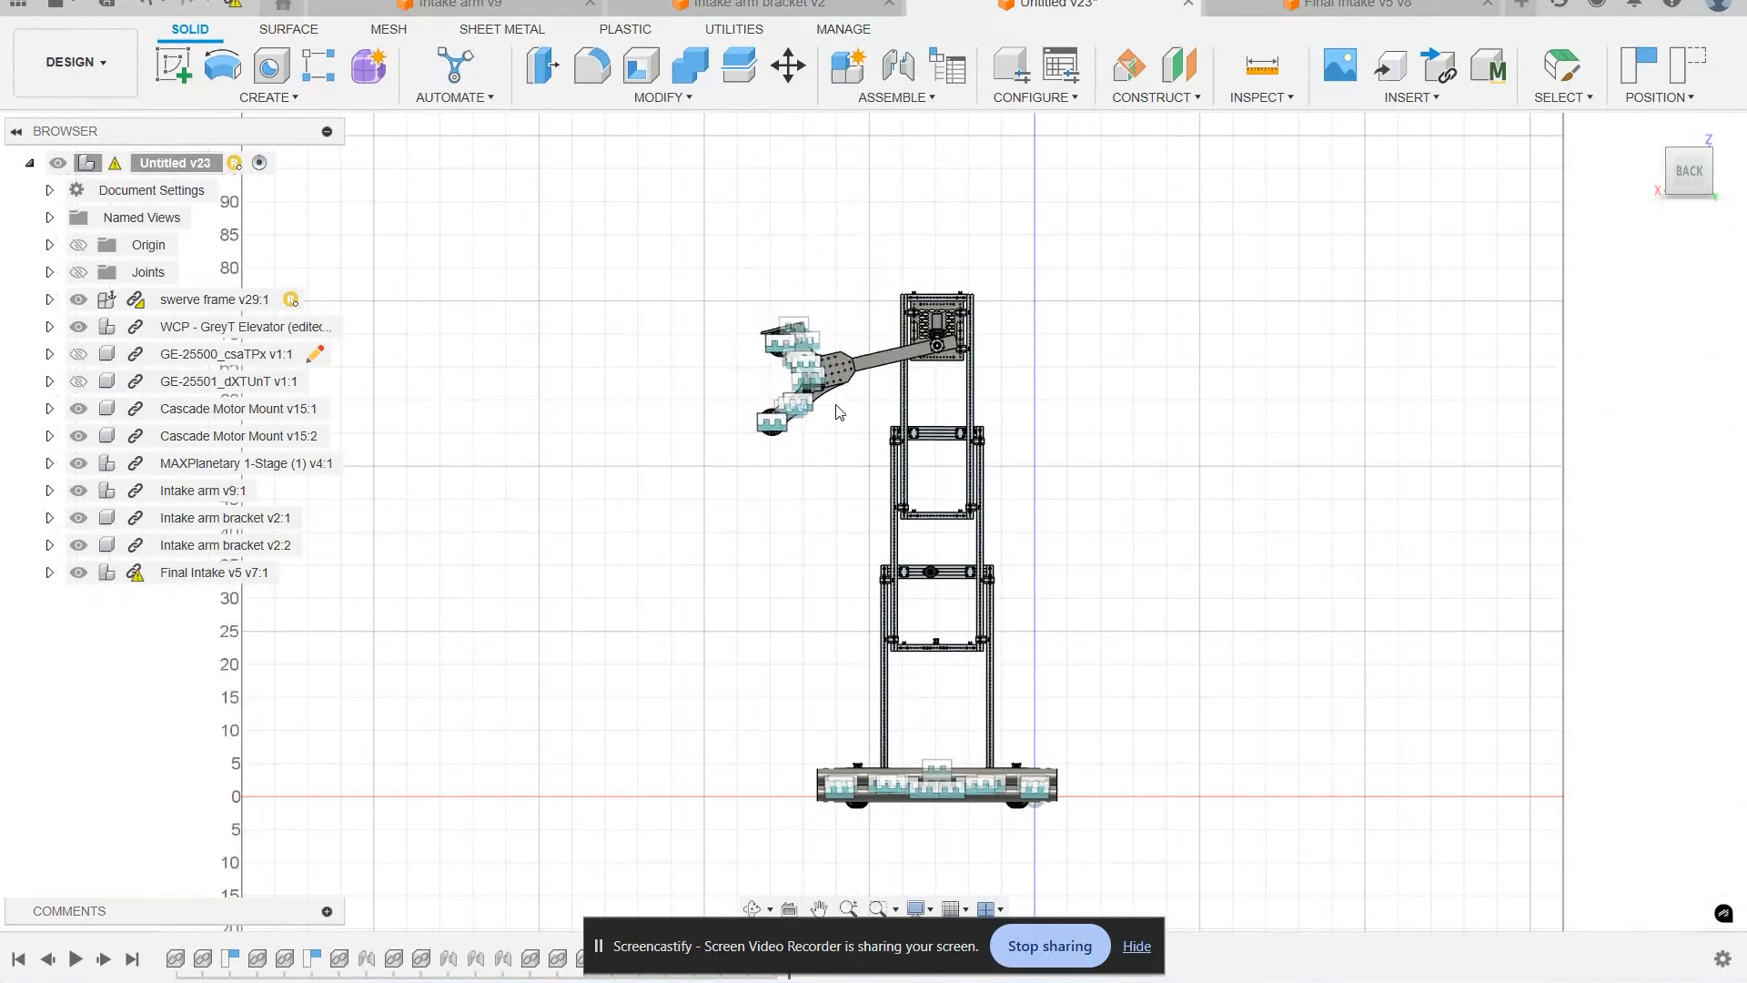
scroll(795, 386, up, 5)
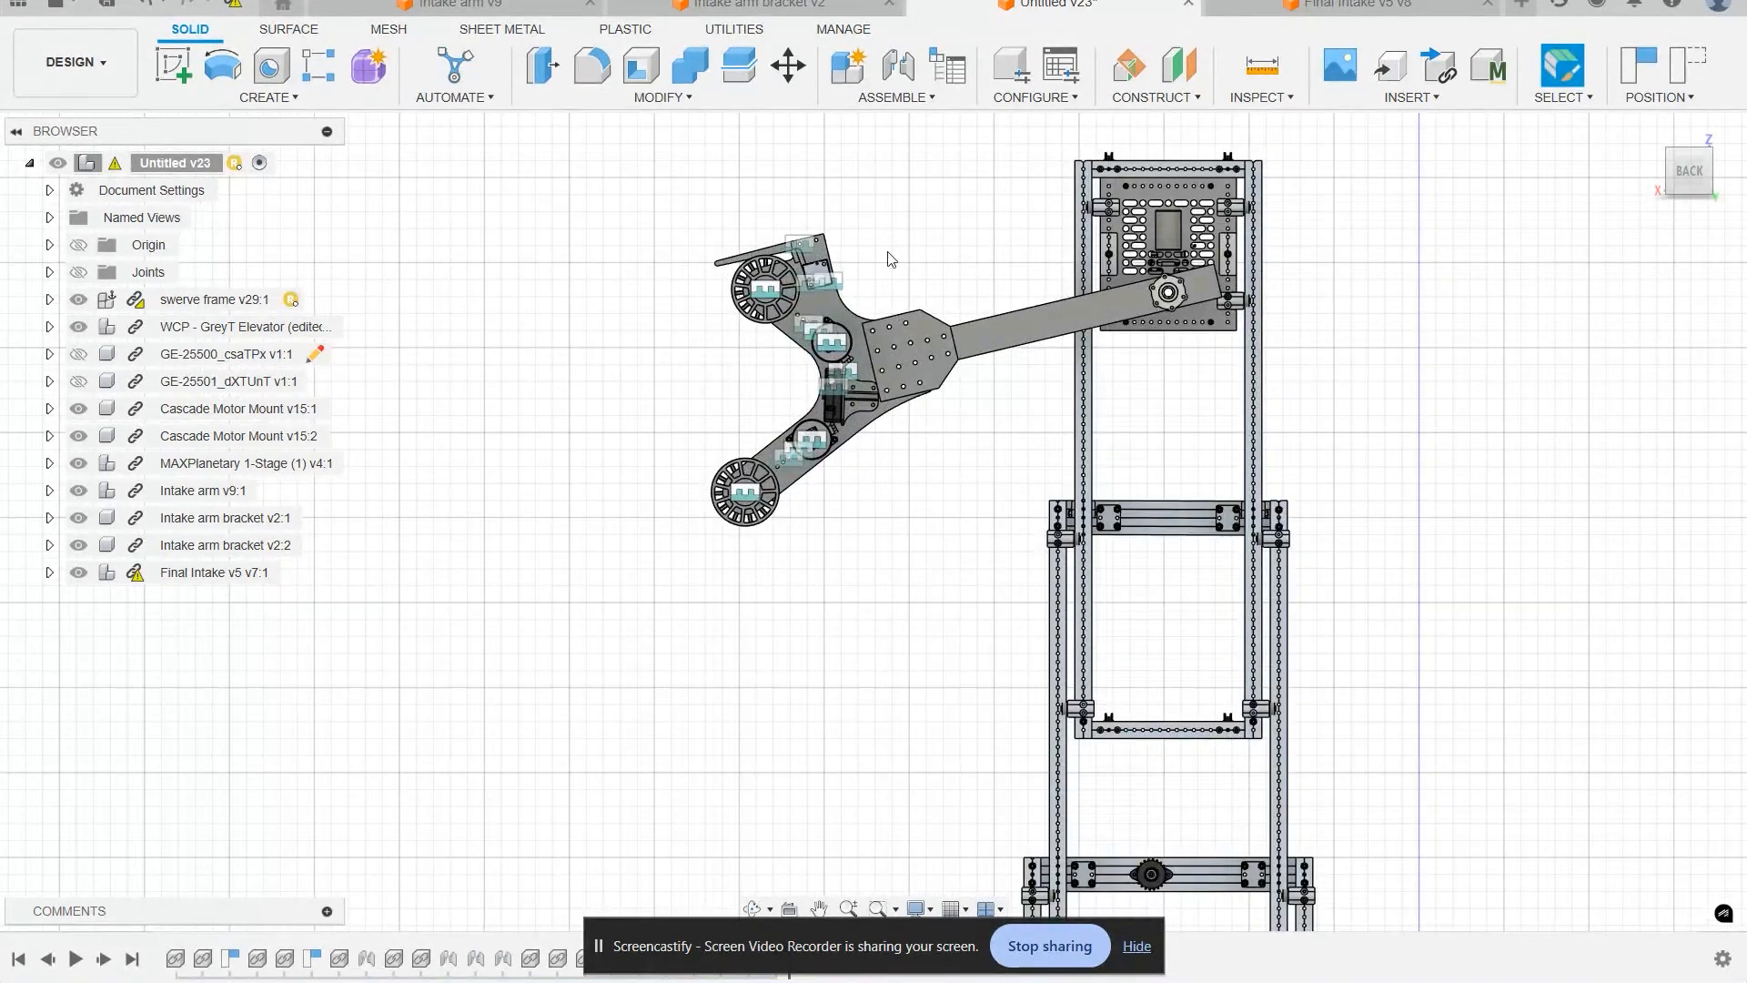
scroll(1021, 393, down, 2)
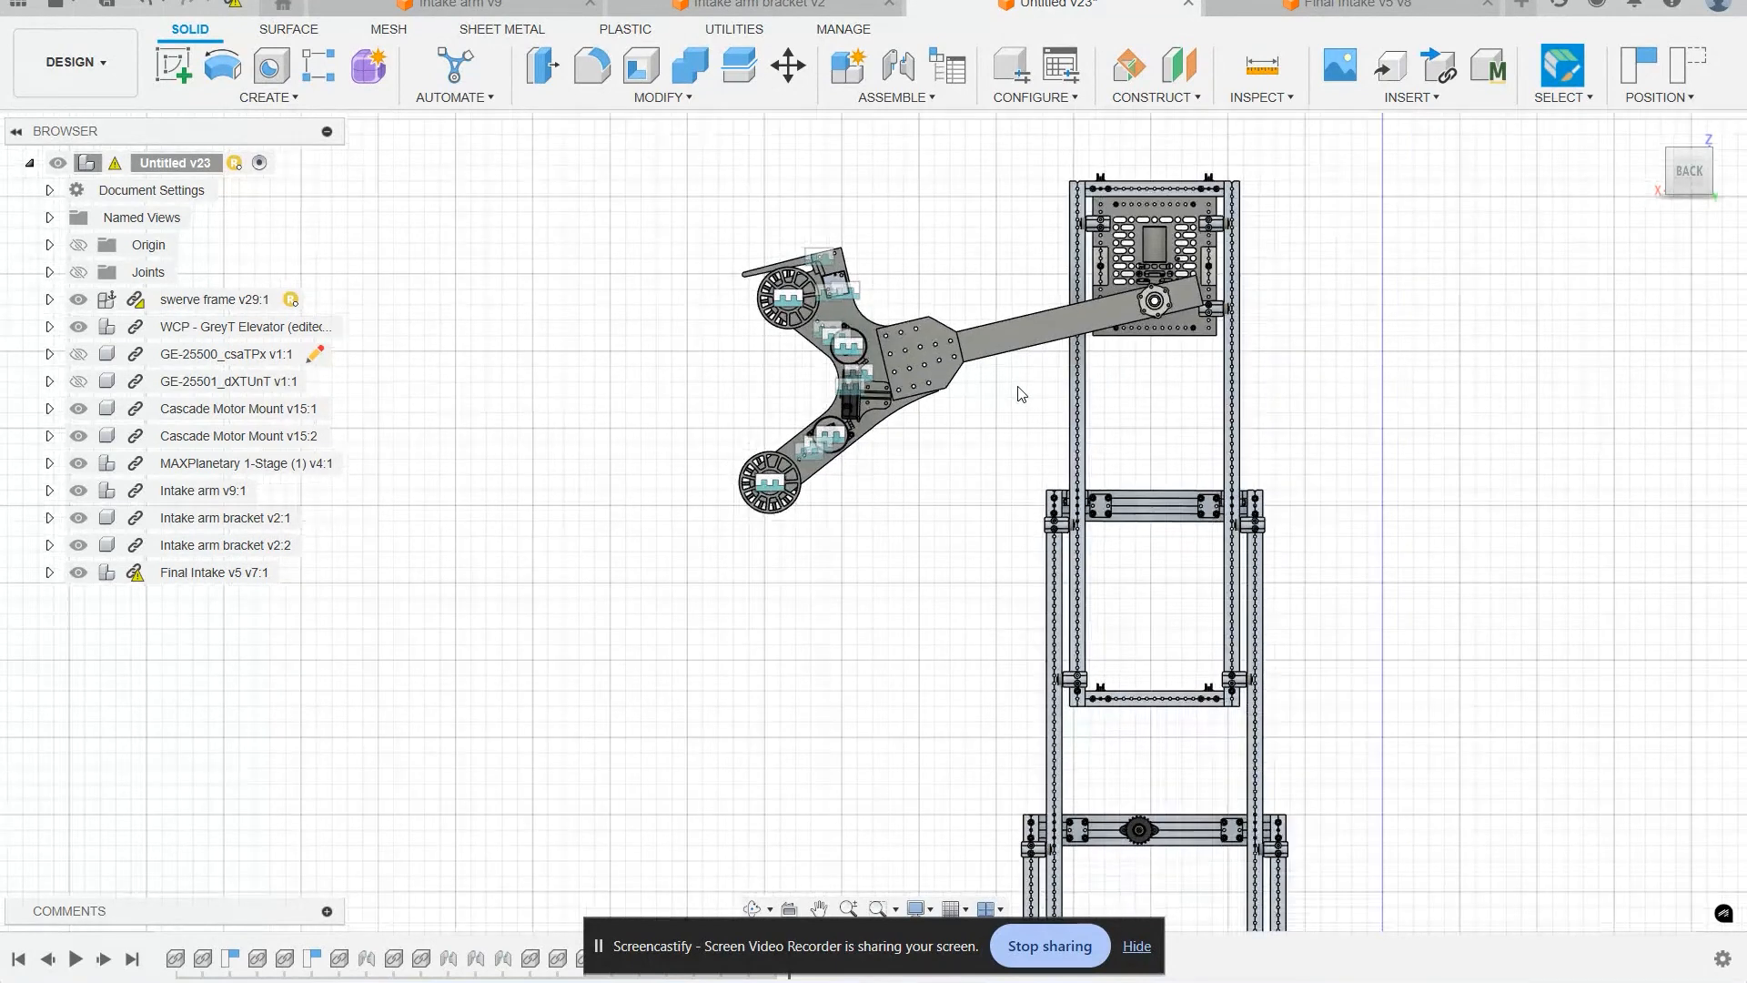
drag(933, 382, 951, 392)
middle_drag(940, 573, 852, 394)
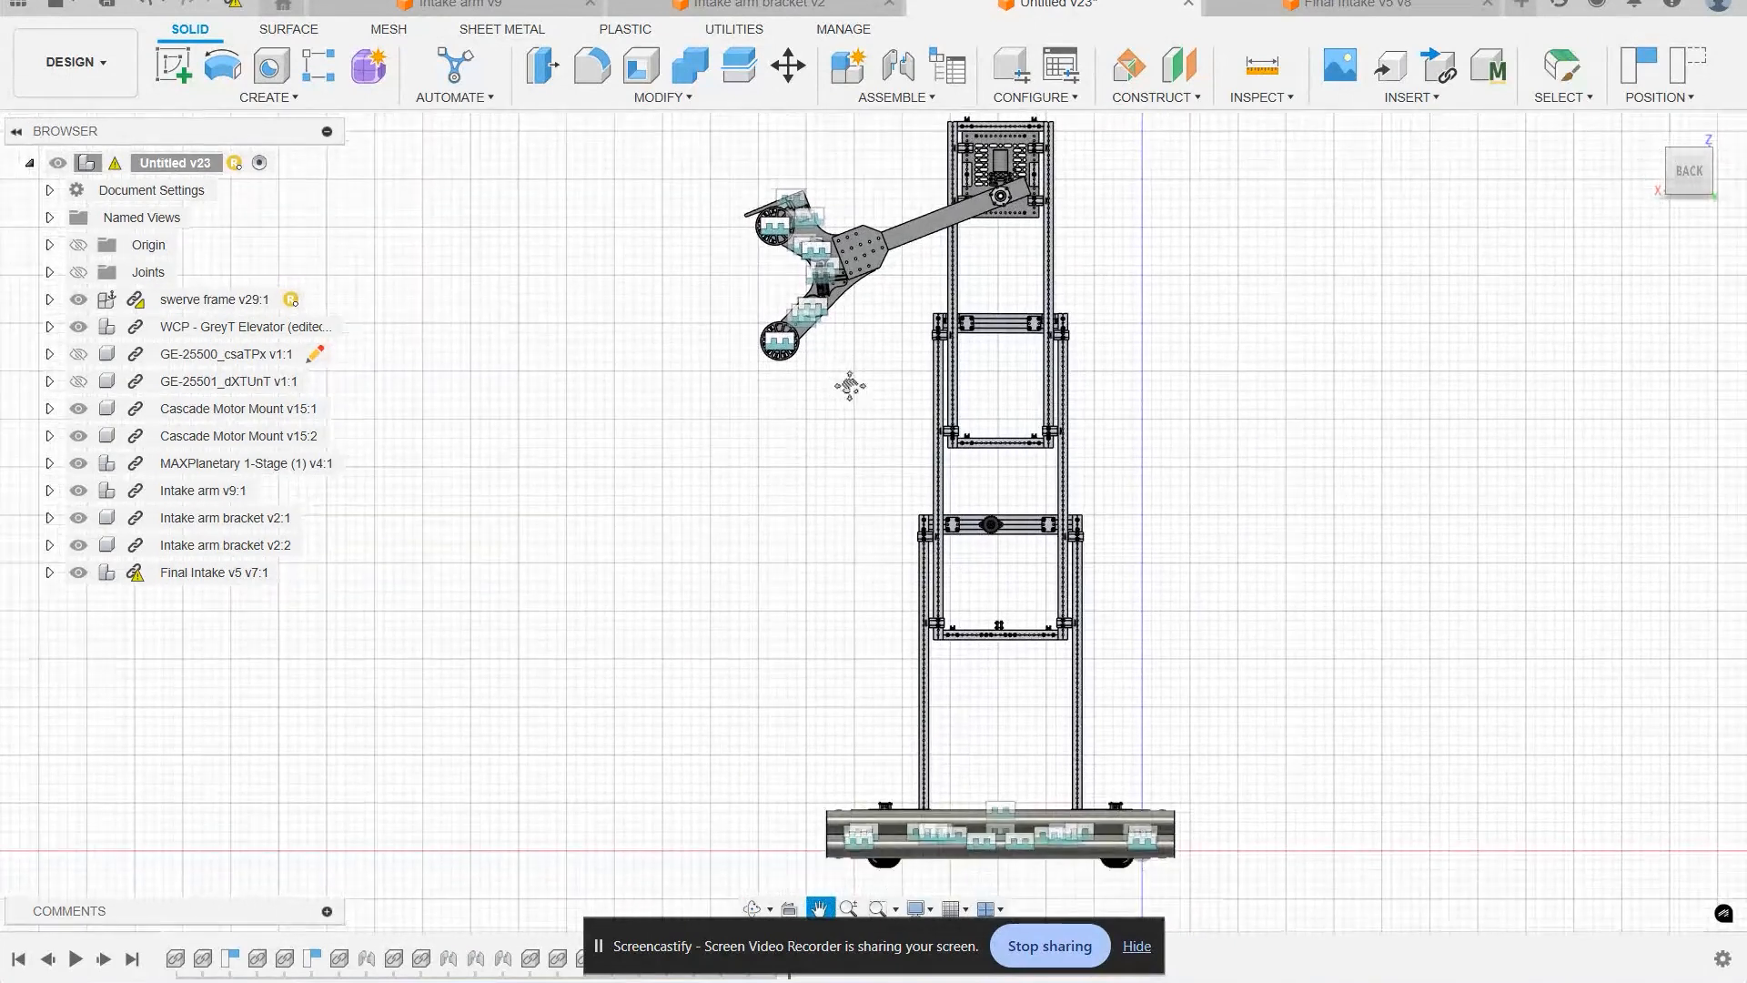
Step: Swing the intake arm down beneath its pivot and out to near horizontal on the other side of the elevator
drag(871, 307, 1200, 510)
drag(1292, 335, 1297, 288)
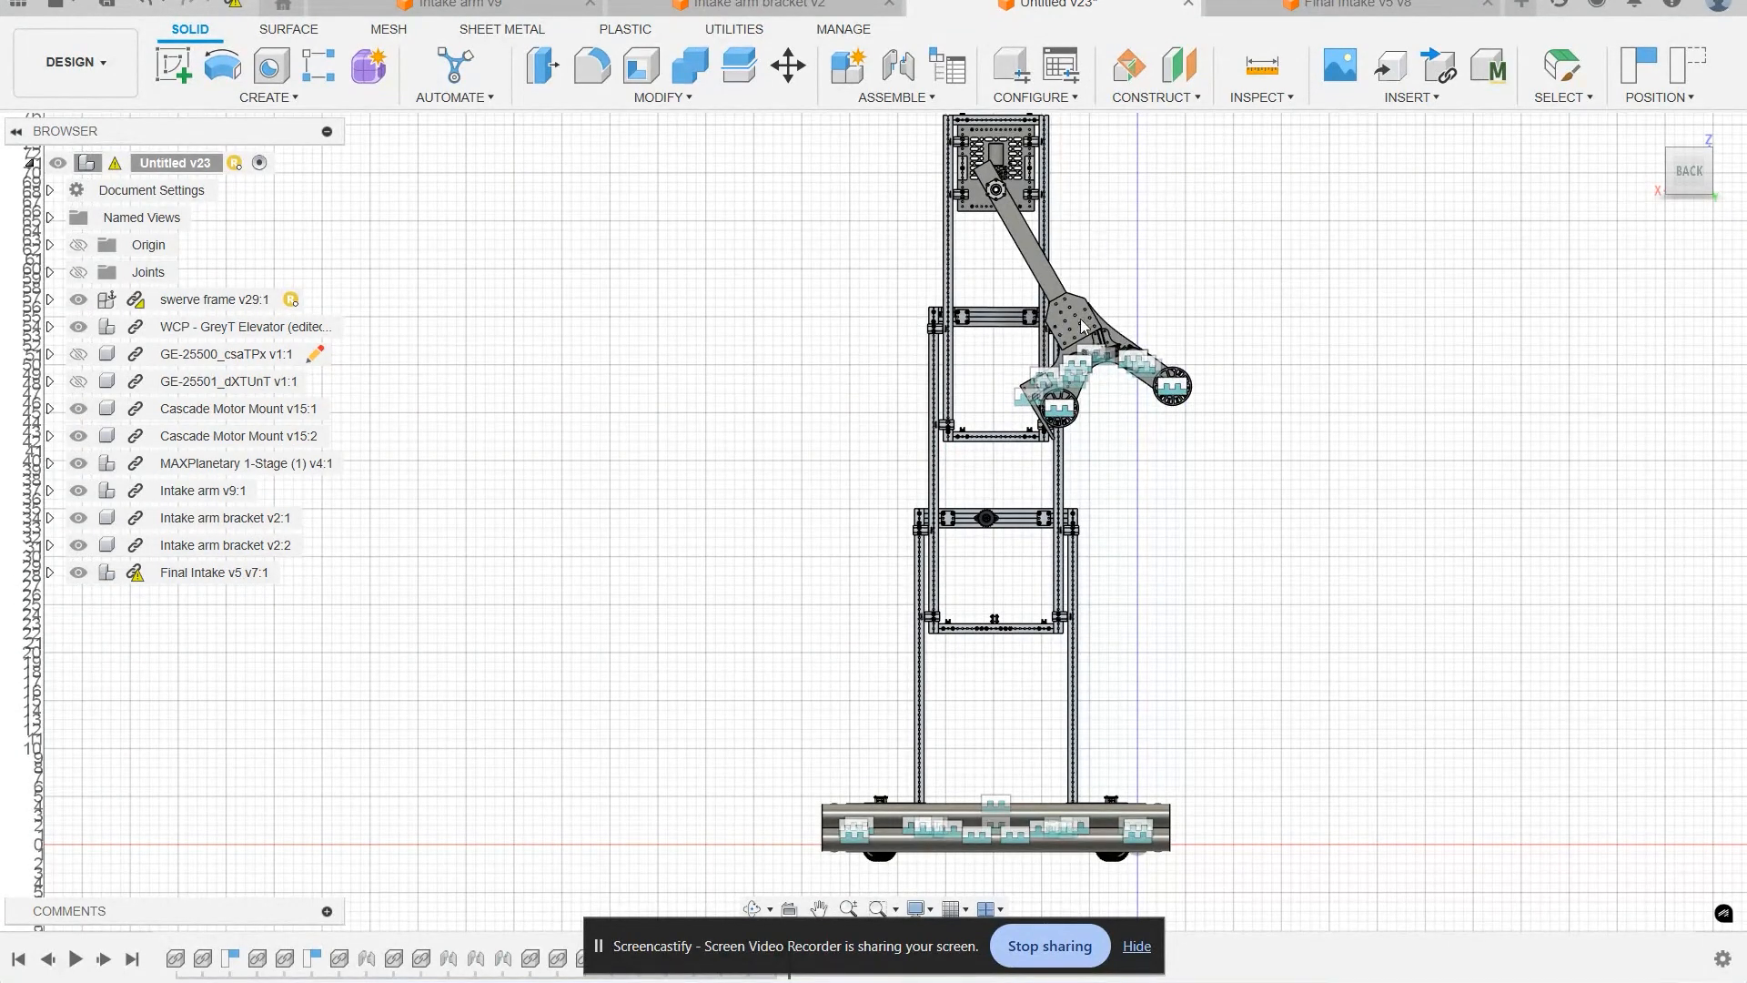
drag(1180, 254, 1170, 210)
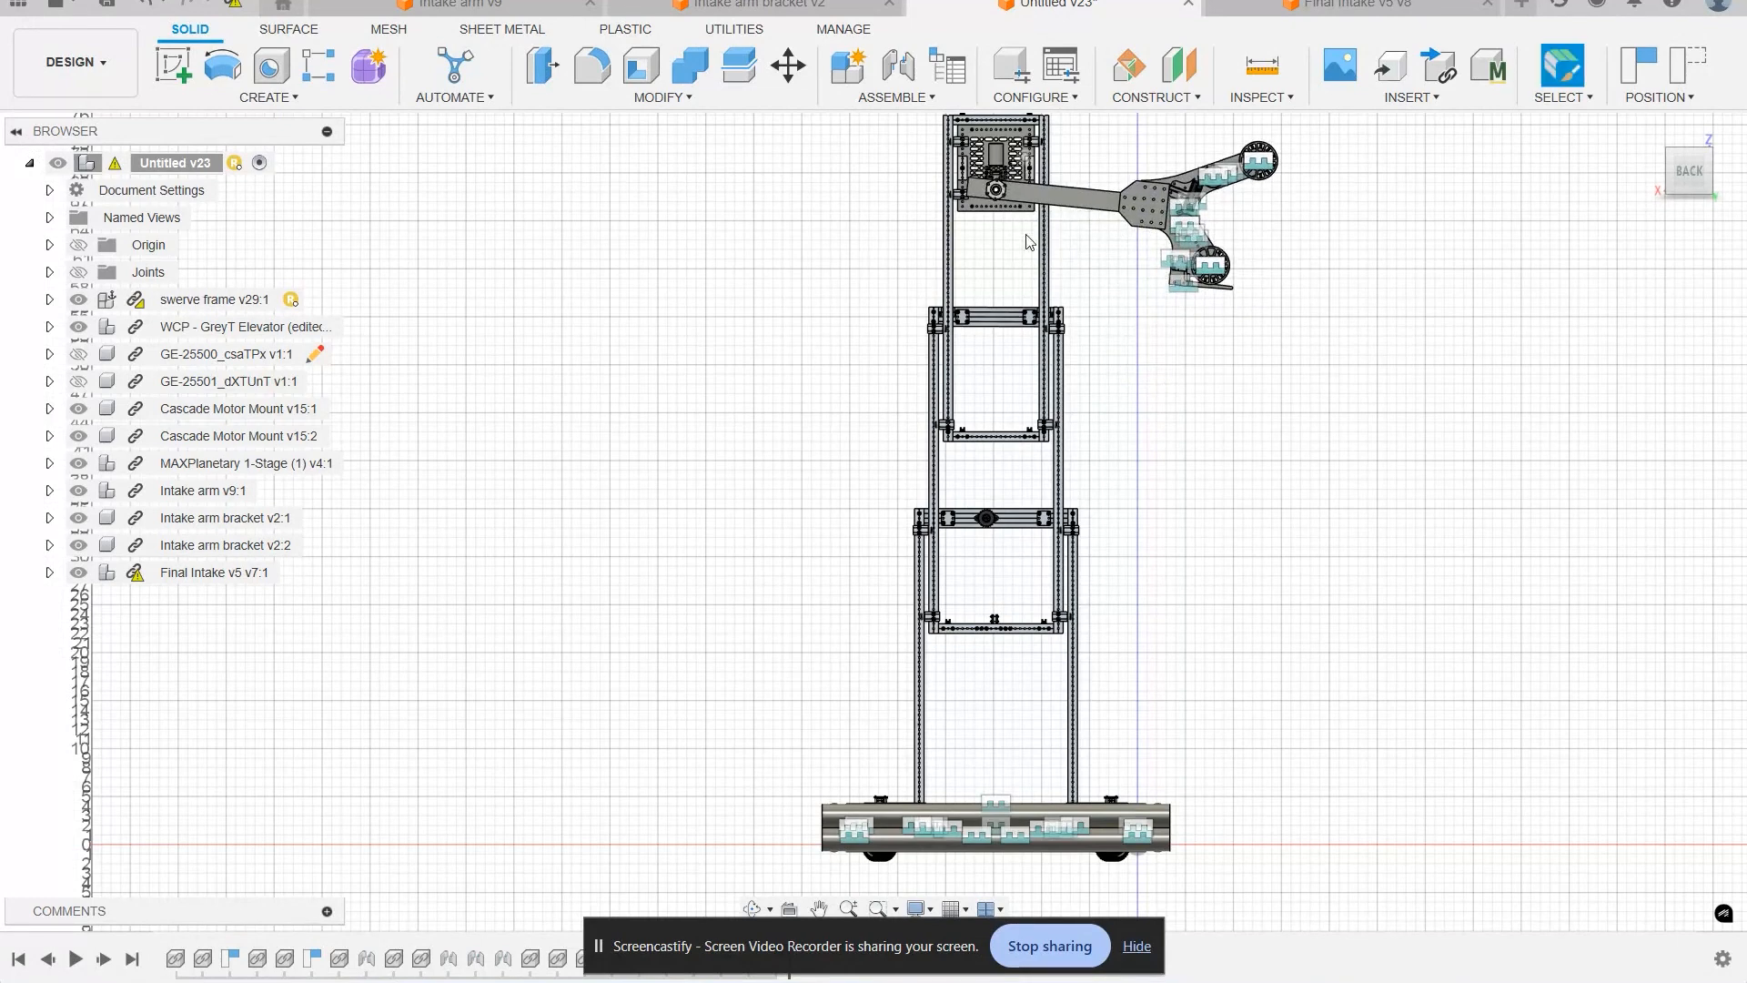
Step: Lower the elevator stages fully into the swerve frame and swing the intake arm upright between the uprights
drag(1020, 554, 1002, 785)
shift+middle_drag(1161, 623, 1169, 770)
drag(1169, 744, 978, 632)
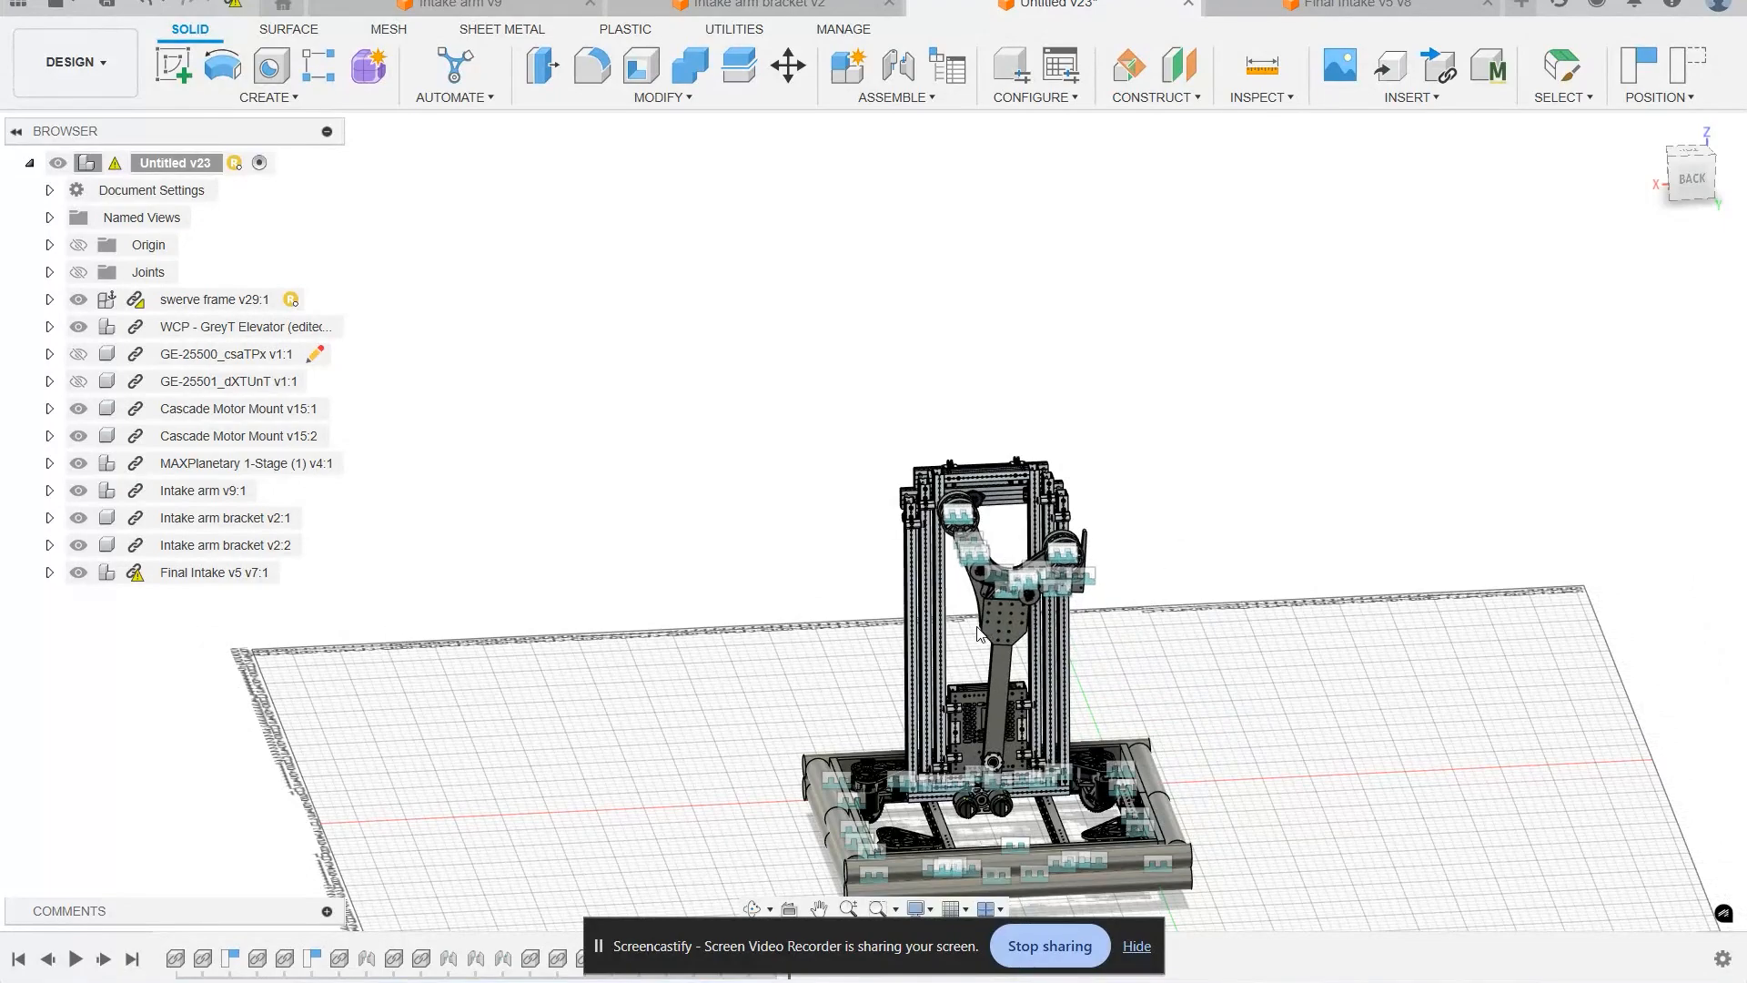
Step: Examine the collapsed elevator, the upright intake arm and the motors at the base from several angles
shift+middle_drag(1016, 611, 1120, 624)
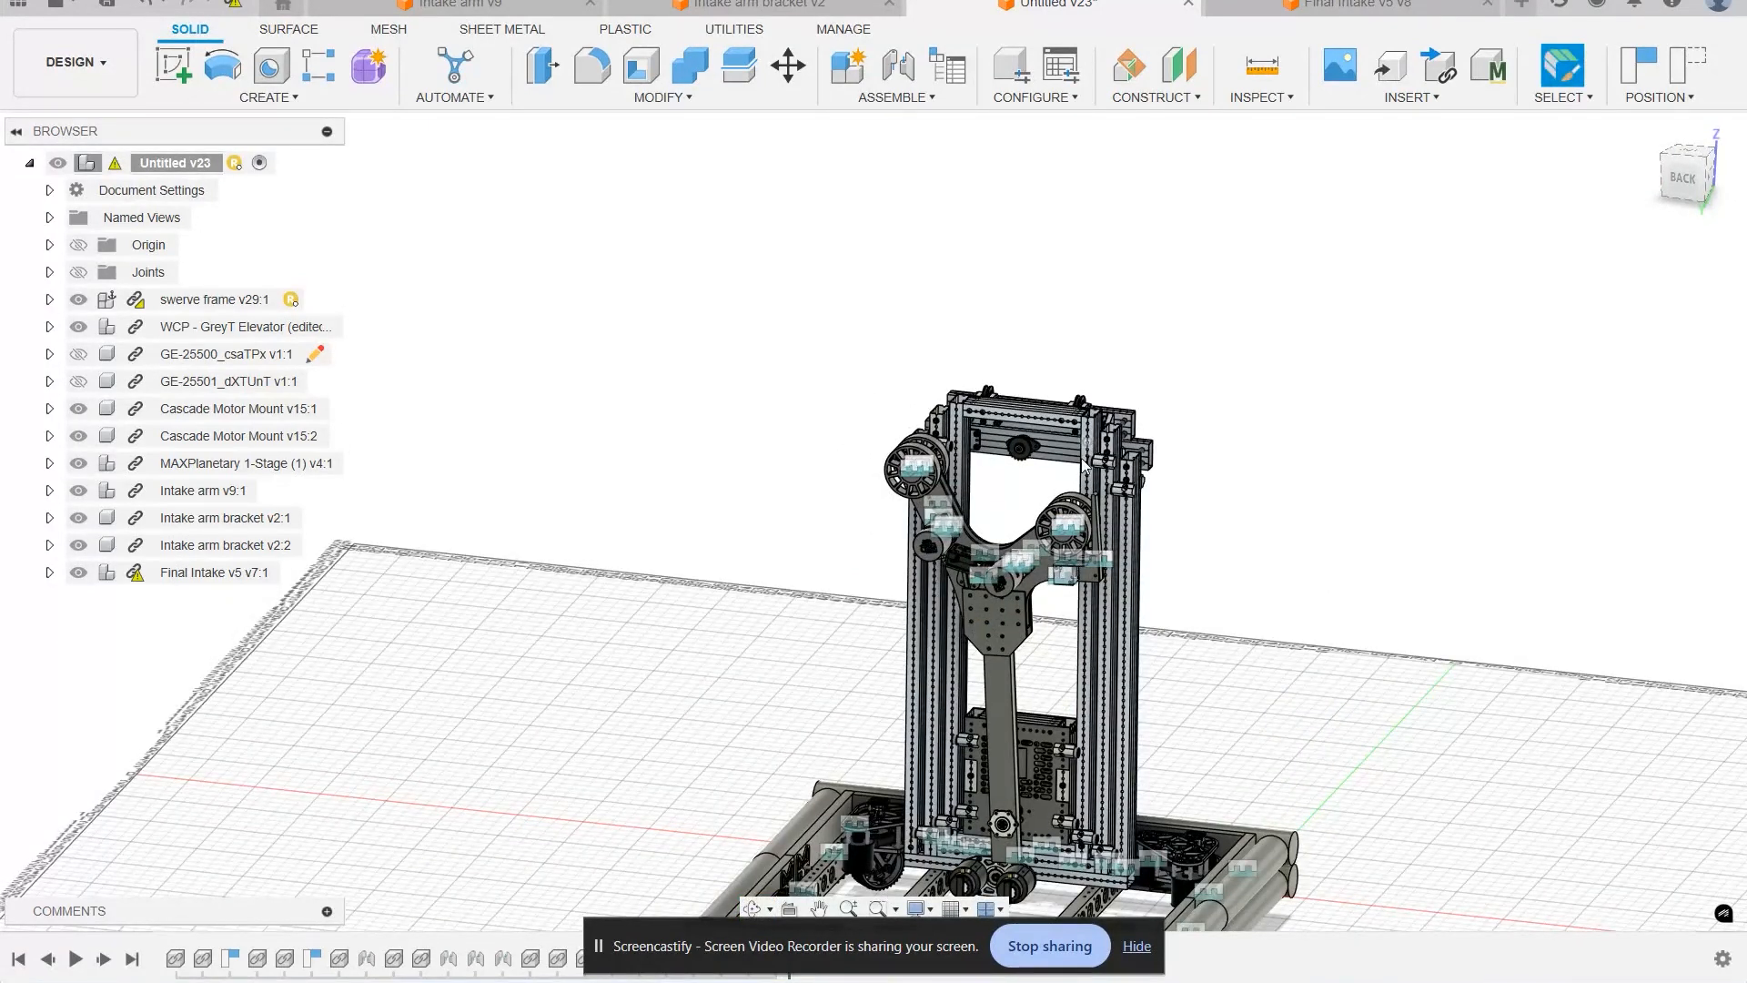
shift+middle_drag(1139, 745, 837, 628)
scroll(837, 627, up, 8)
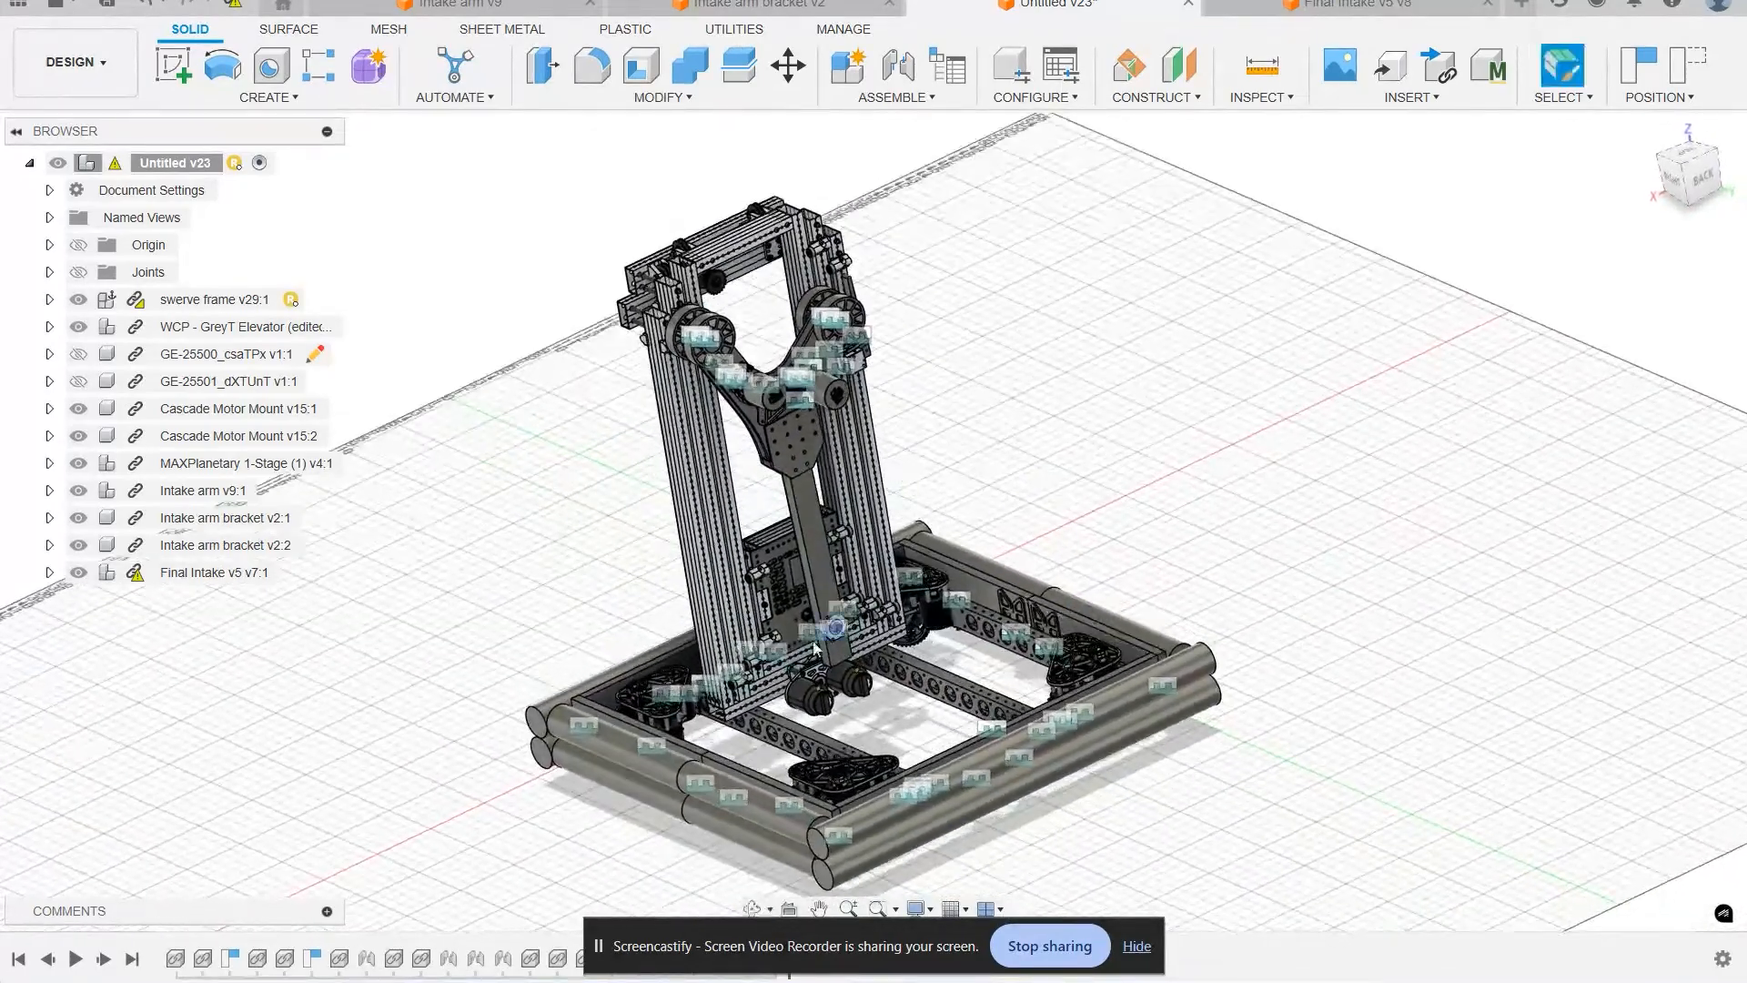
scroll(987, 746, down, 5)
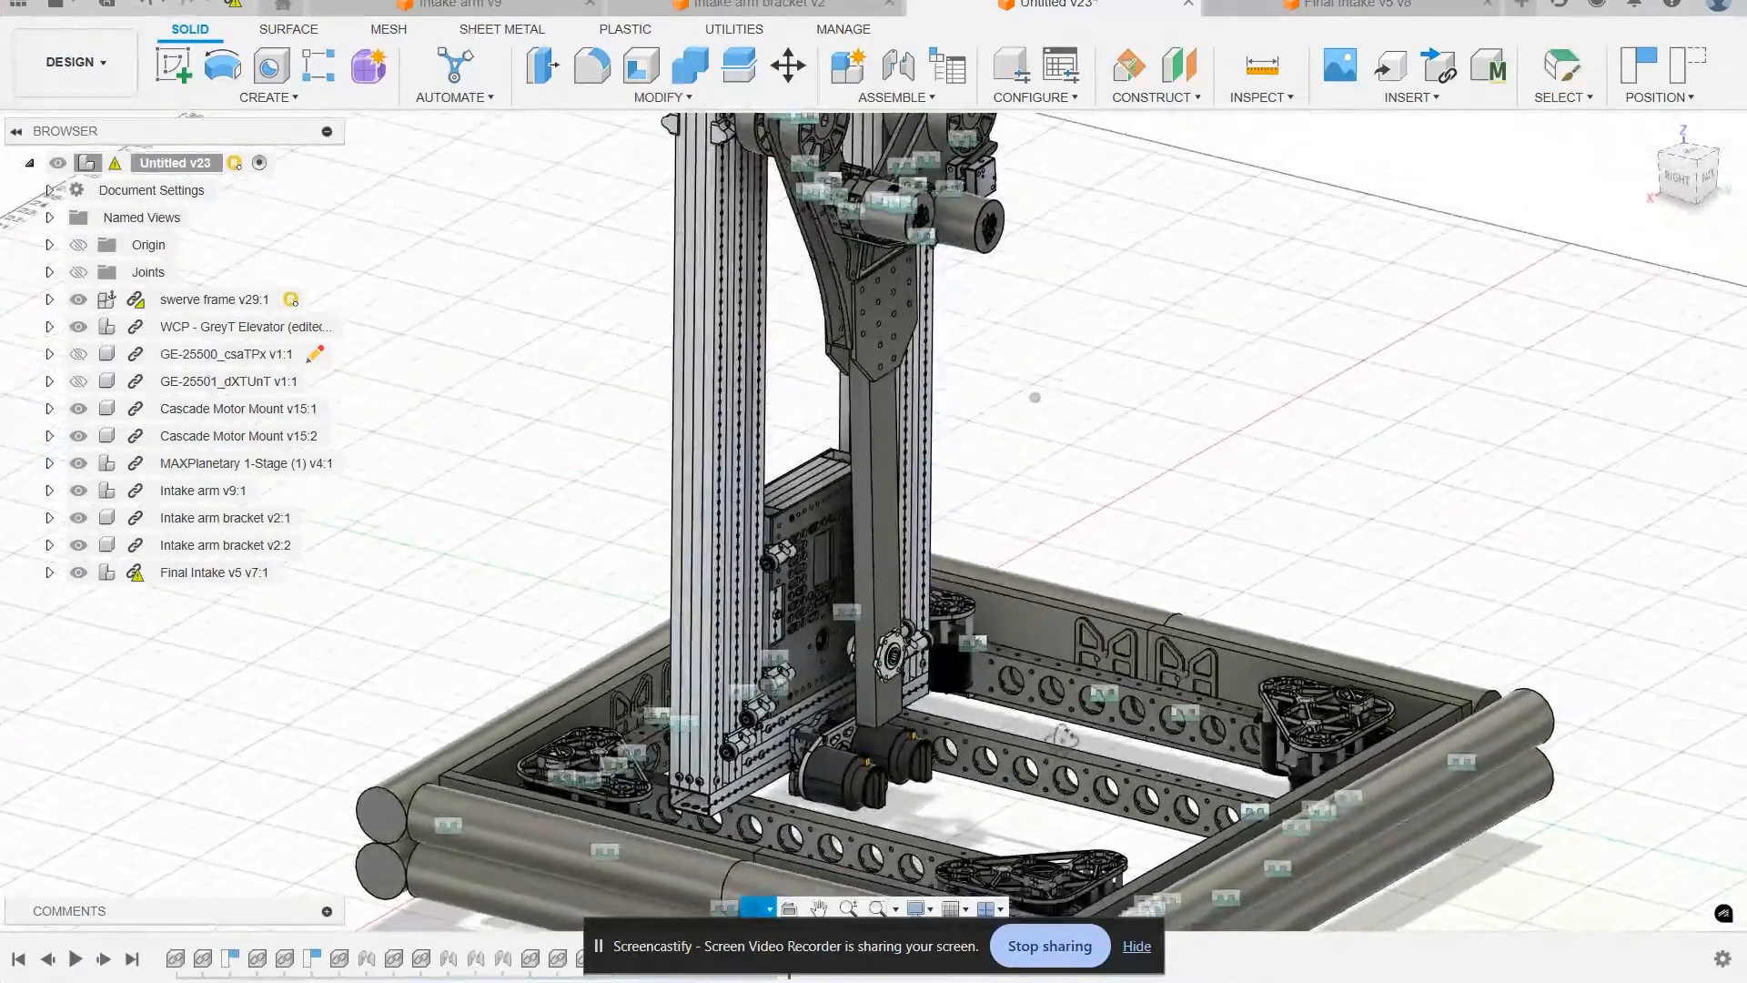
shift+middle_drag(987, 747, 1034, 390)
scroll(1010, 735, up, 6)
scroll(1012, 735, down, 5)
shift+middle_drag(1012, 736, 916, 506)
scroll(839, 362, down, 3)
middle_drag(807, 410, 777, 489)
scroll(799, 286, up, 2)
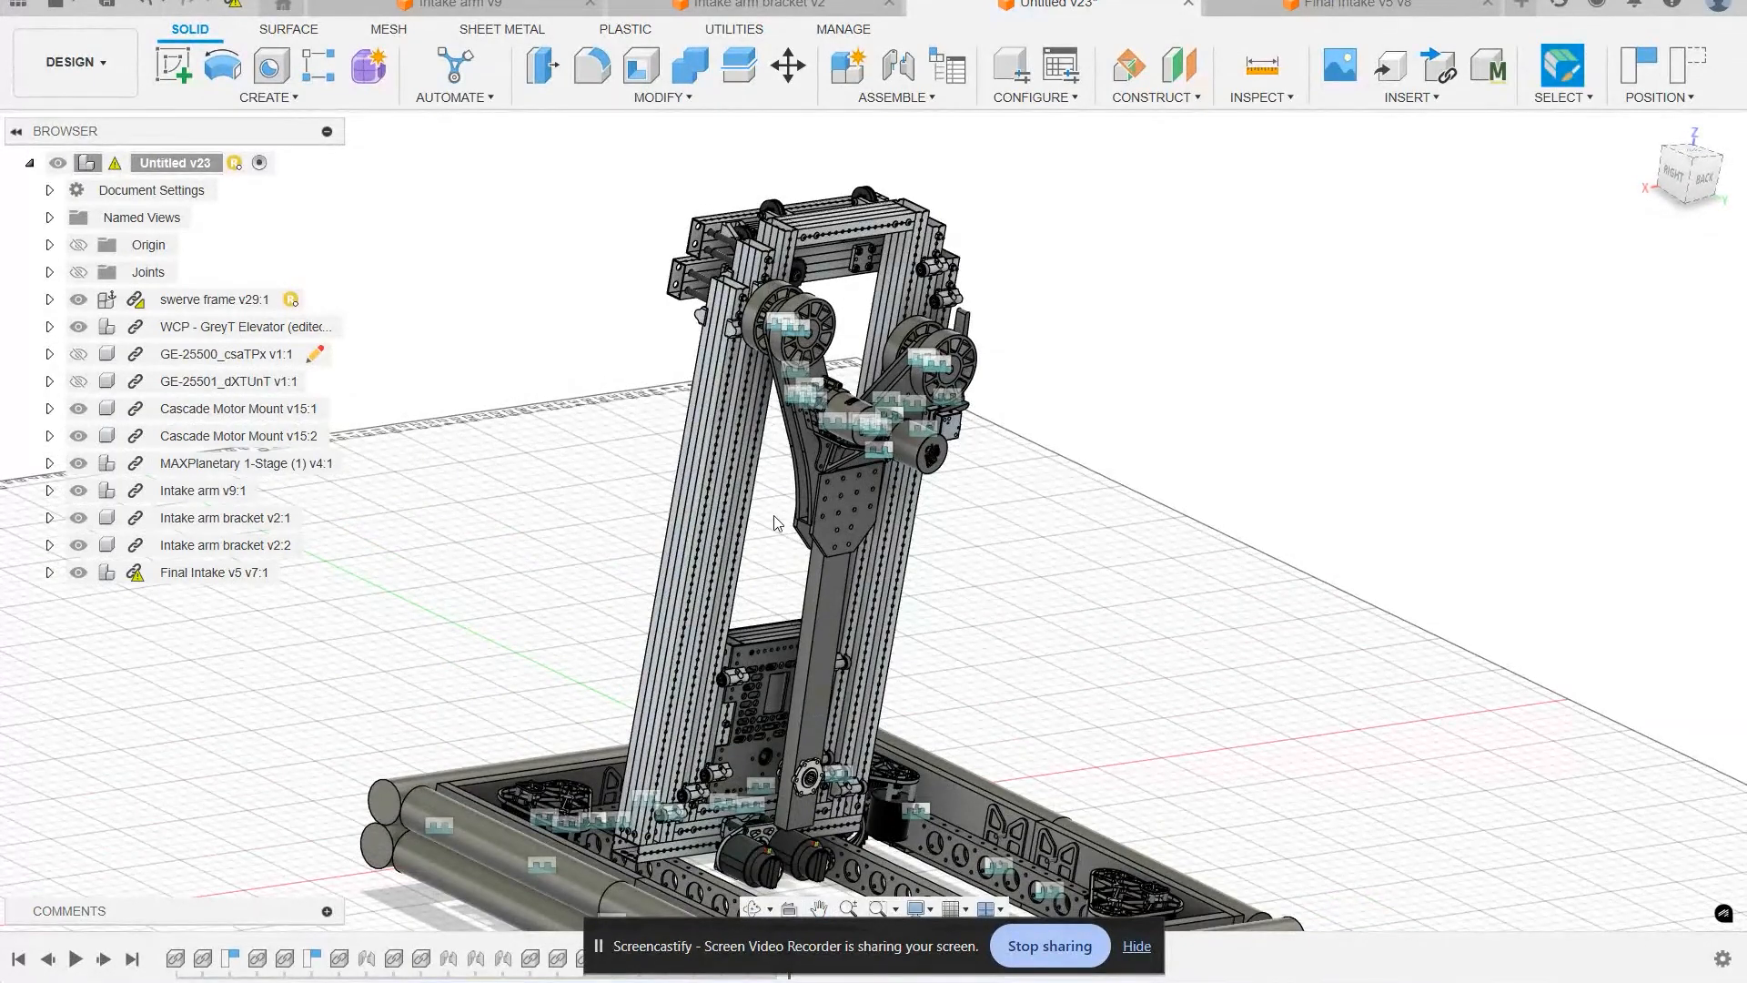
shift+middle_drag(769, 557, 637, 505)
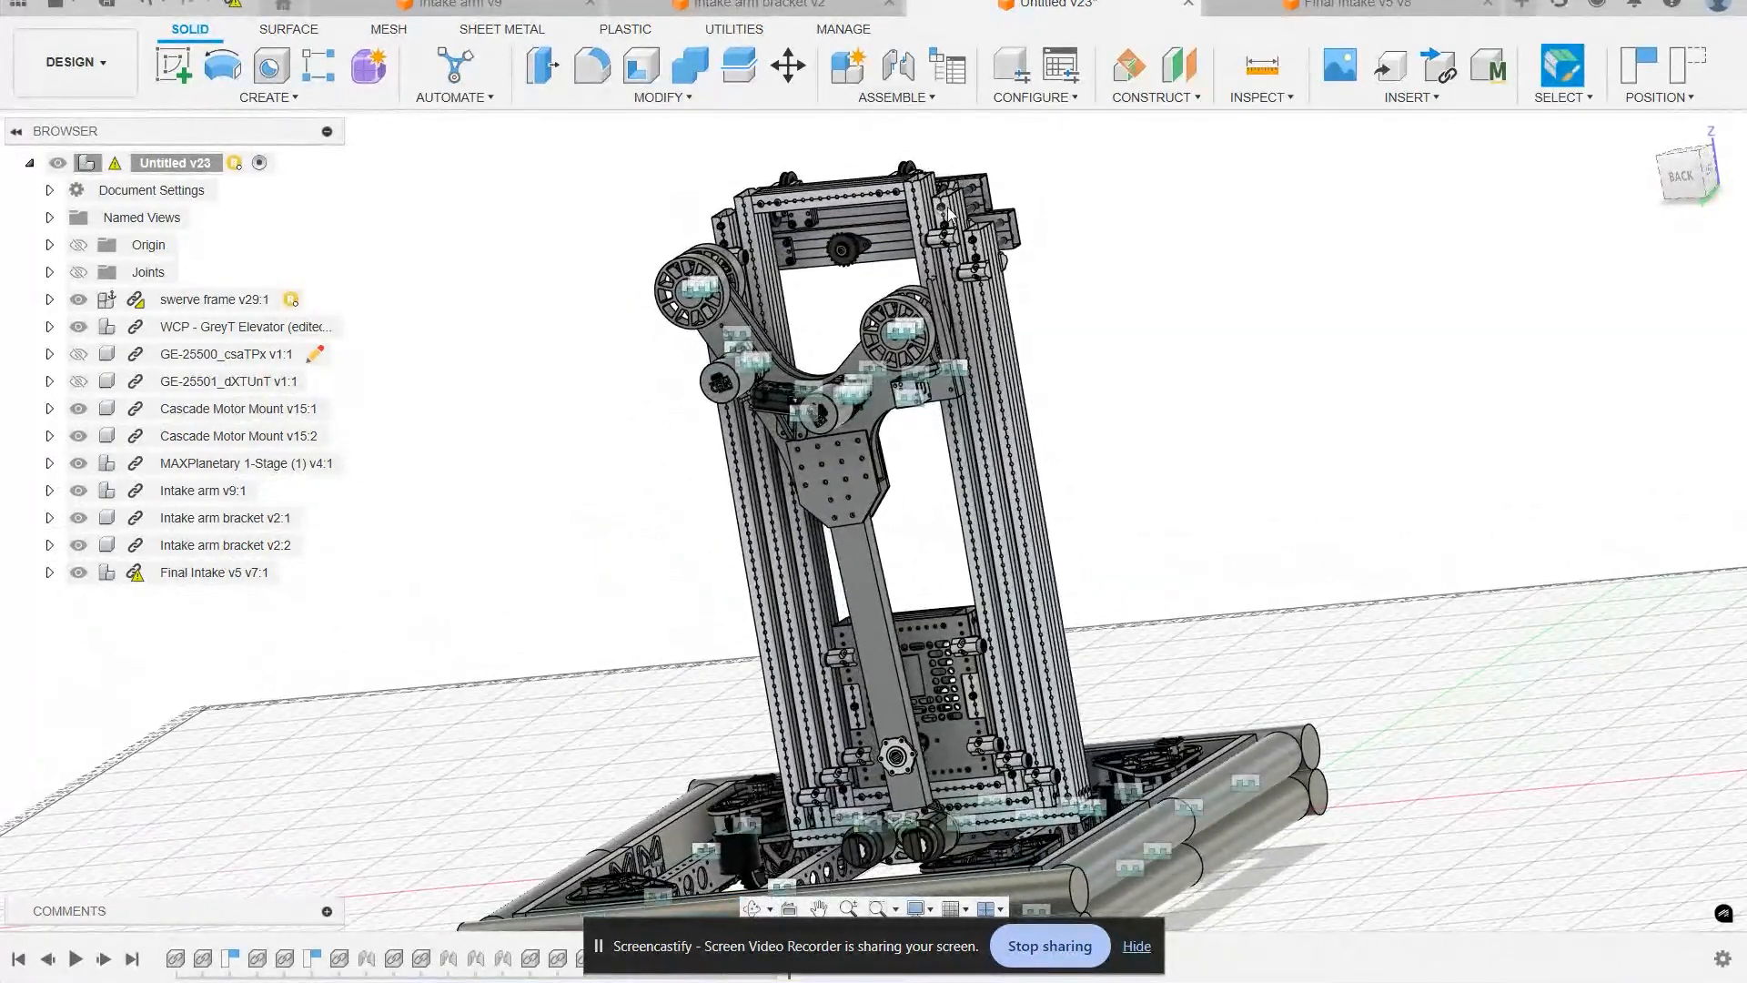
middle_drag(1059, 418, 1034, 491)
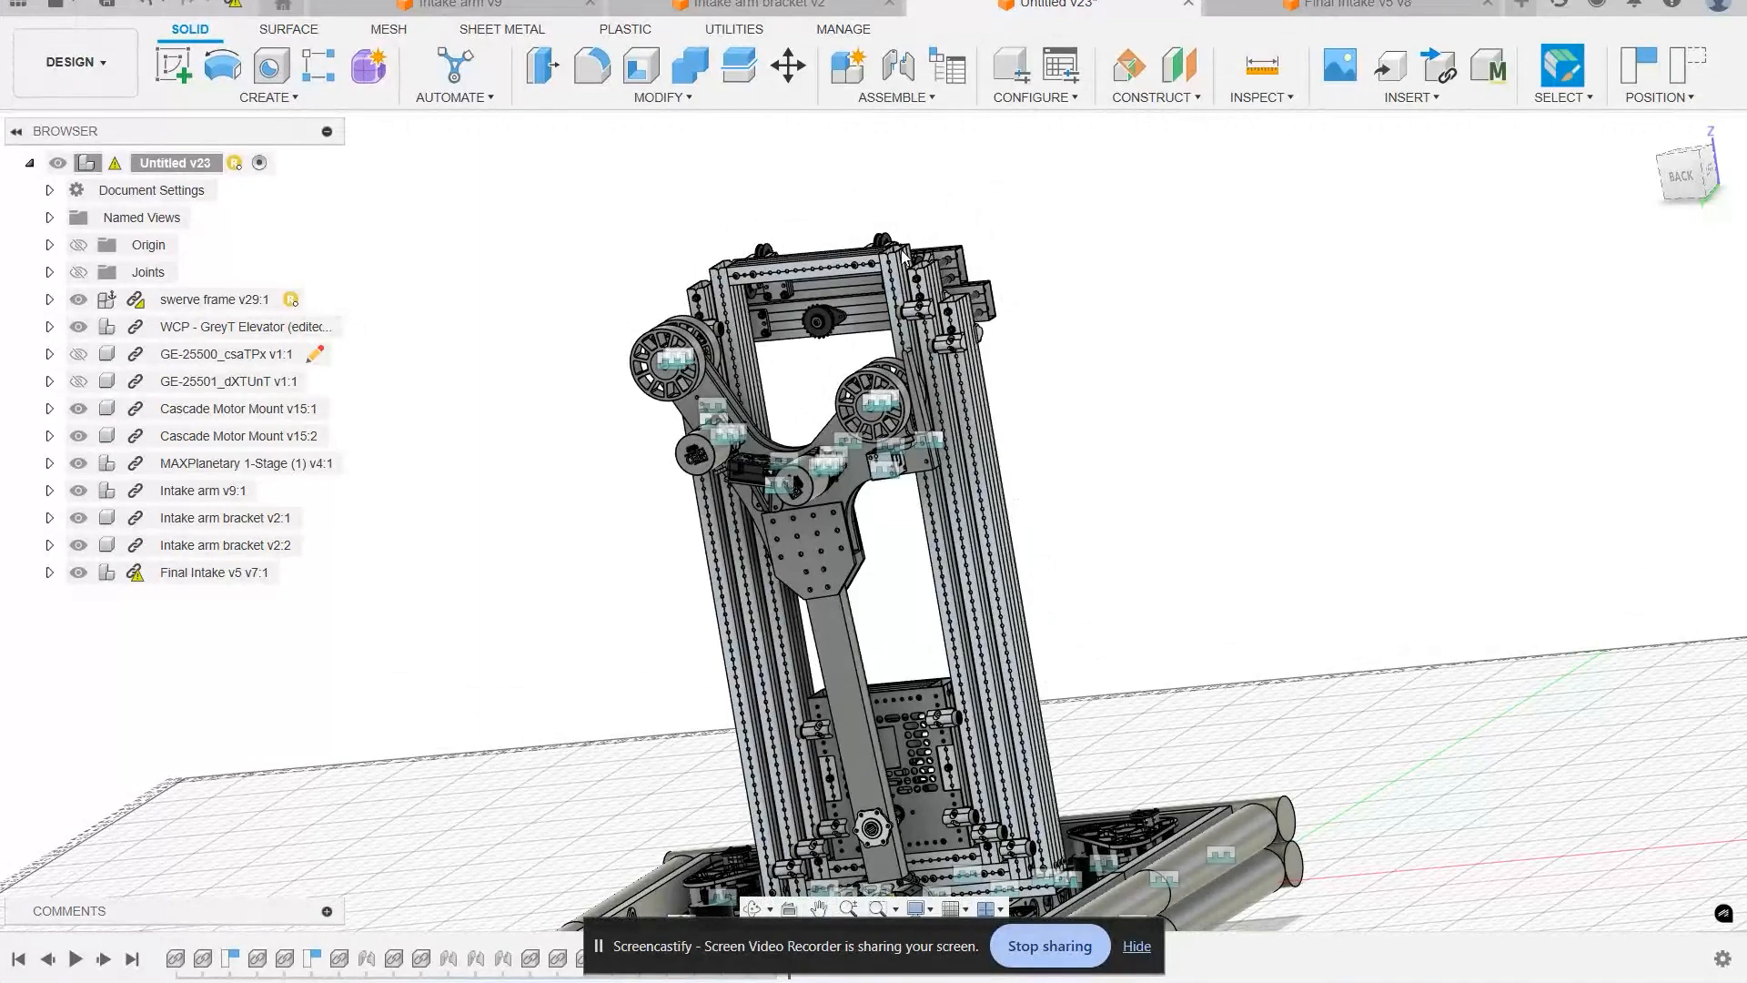
shift+middle_drag(956, 310, 1019, 458)
scroll(1010, 519, up, 2)
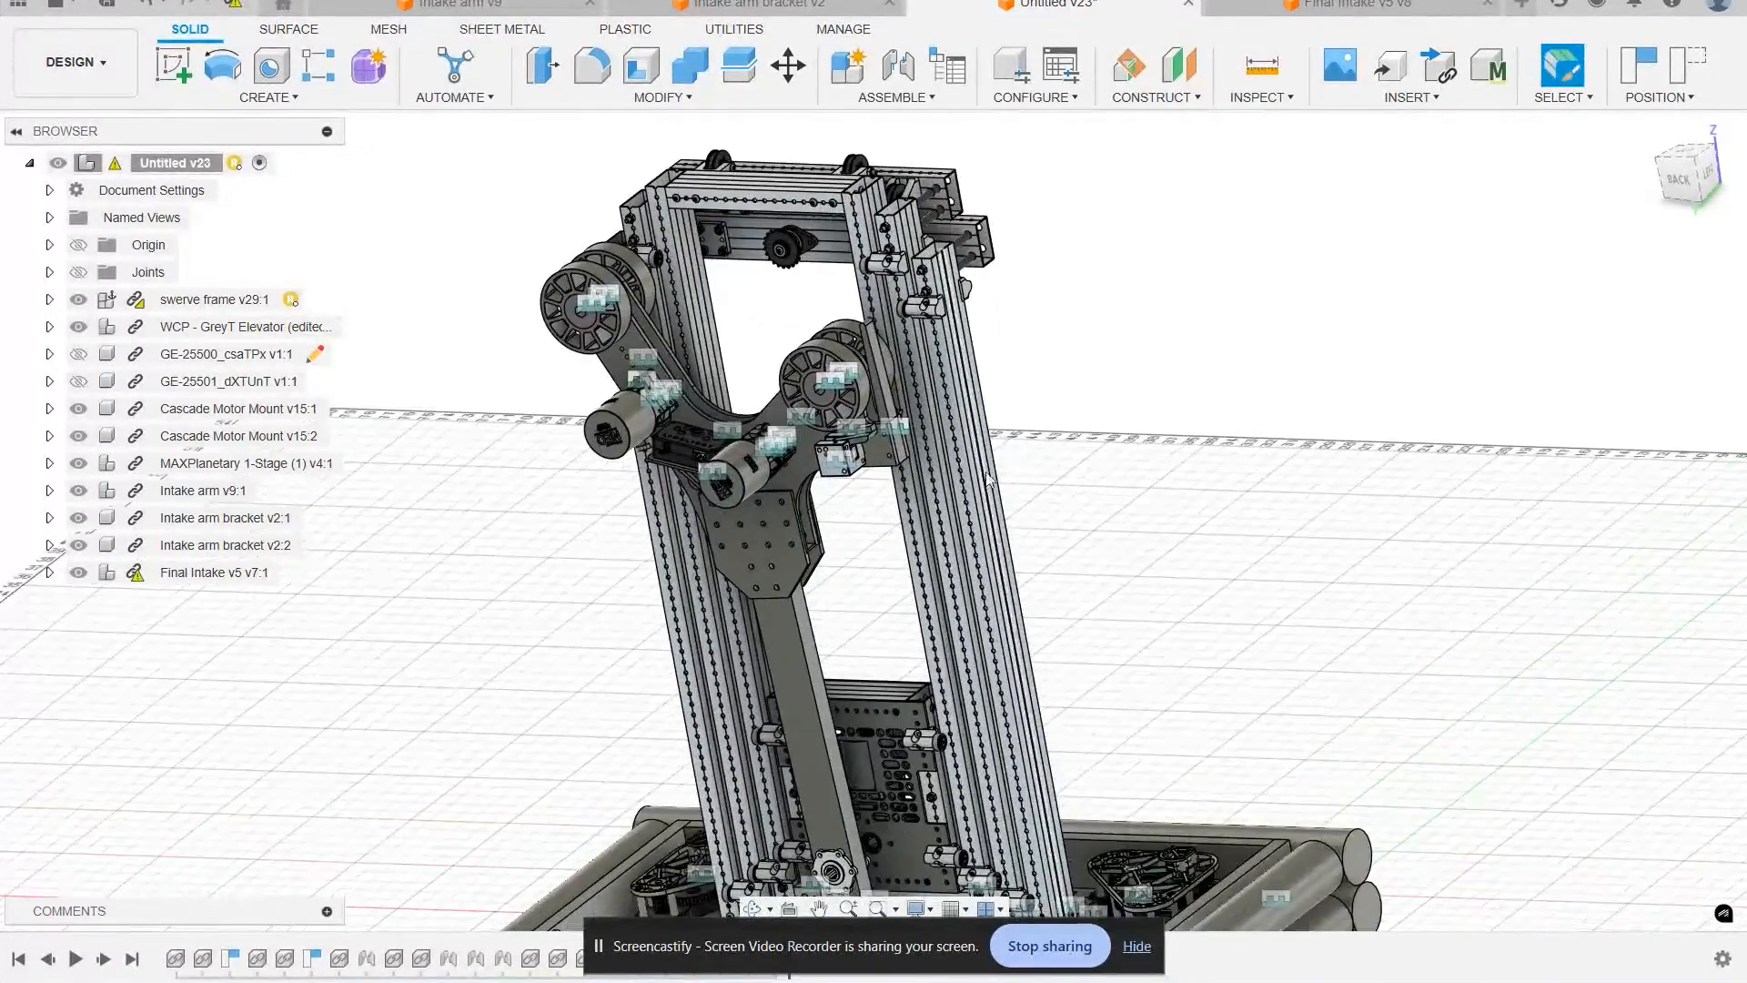
Step: Identify an outer elevator upright and check the lengths of the stage tubes by selecting their long edges
click(980, 504)
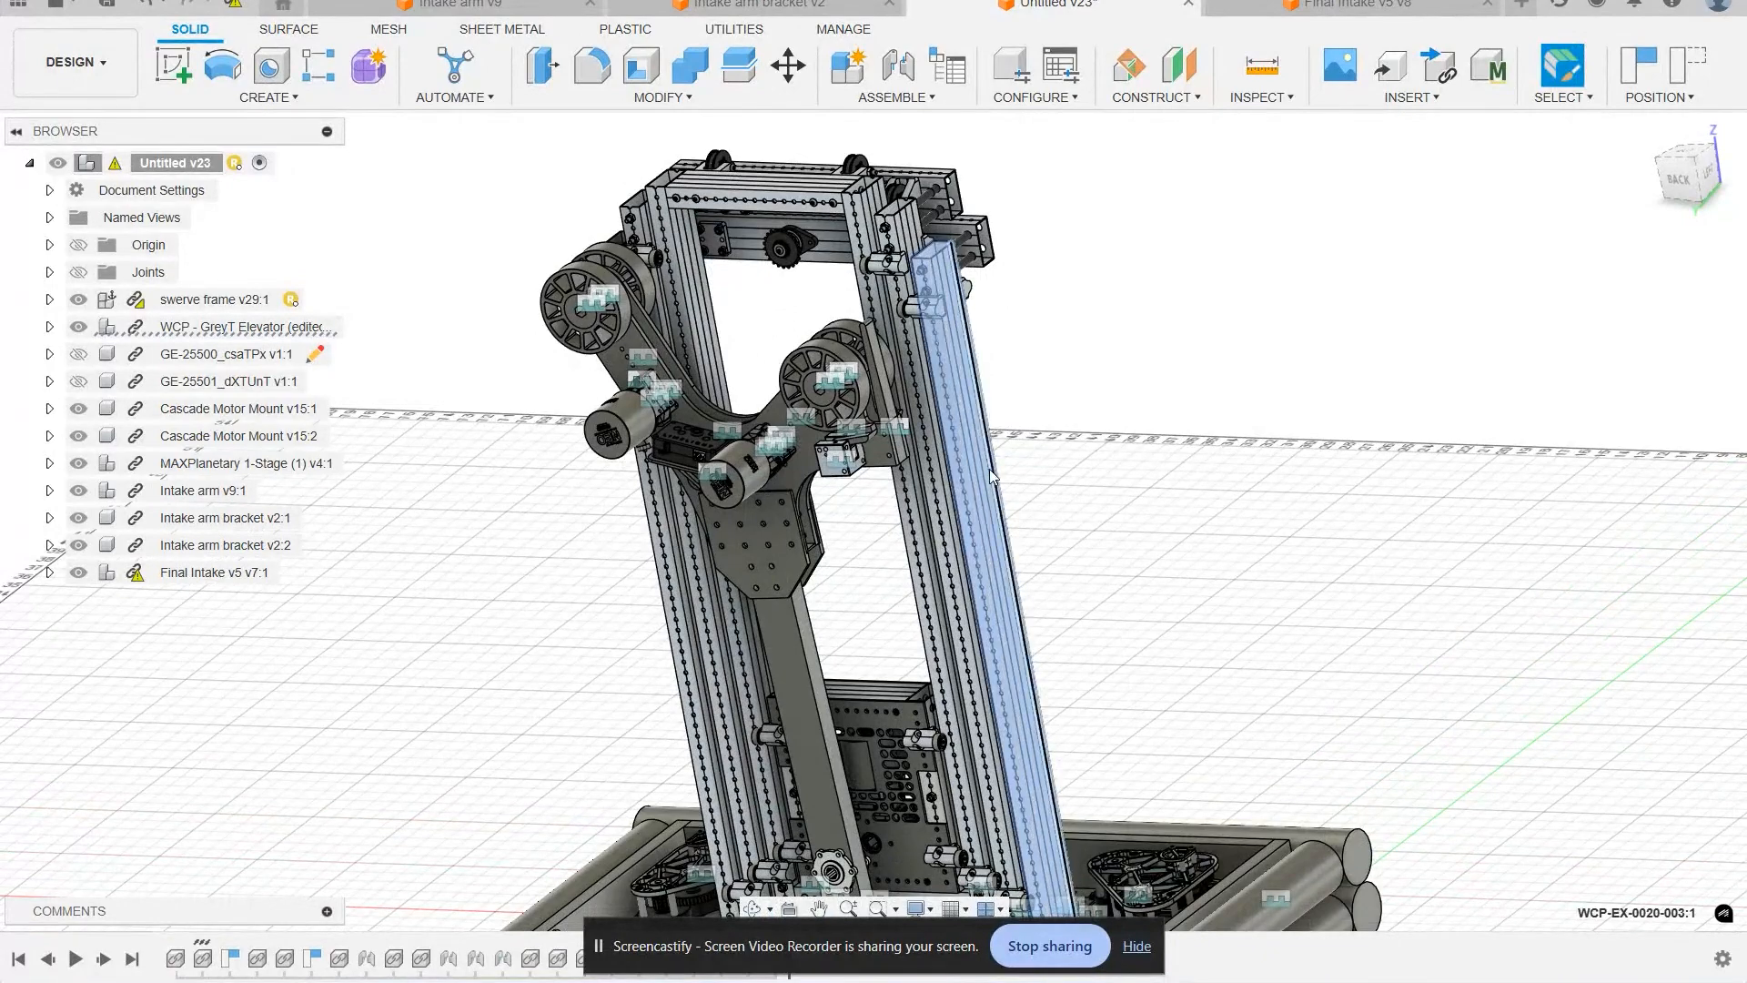
middle_drag(1083, 408, 1073, 294)
click(1114, 559)
mouse_move(1135, 626)
middle_down()
mouse_move(1170, 593)
mouse_move(1210, 598)
mouse_move(1147, 608)
mouse_move(1121, 639)
middle_up()
scroll(1175, 614, down, 3)
scroll(996, 628, up, 3)
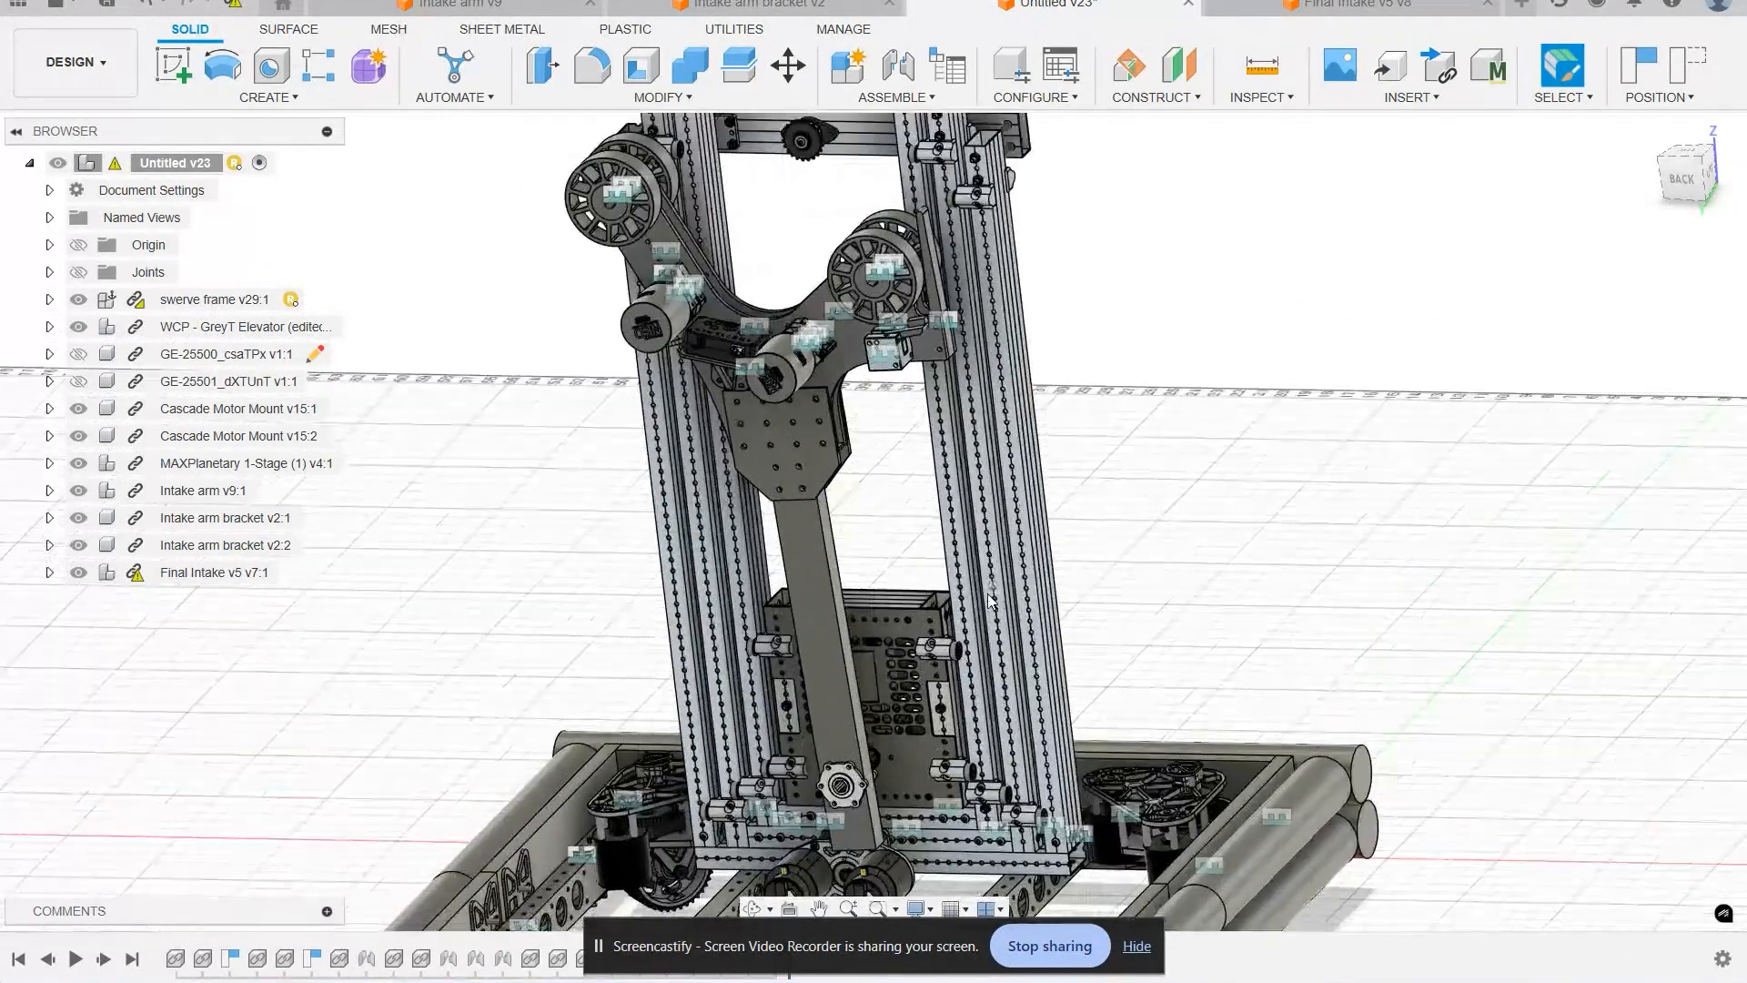
click(1001, 582)
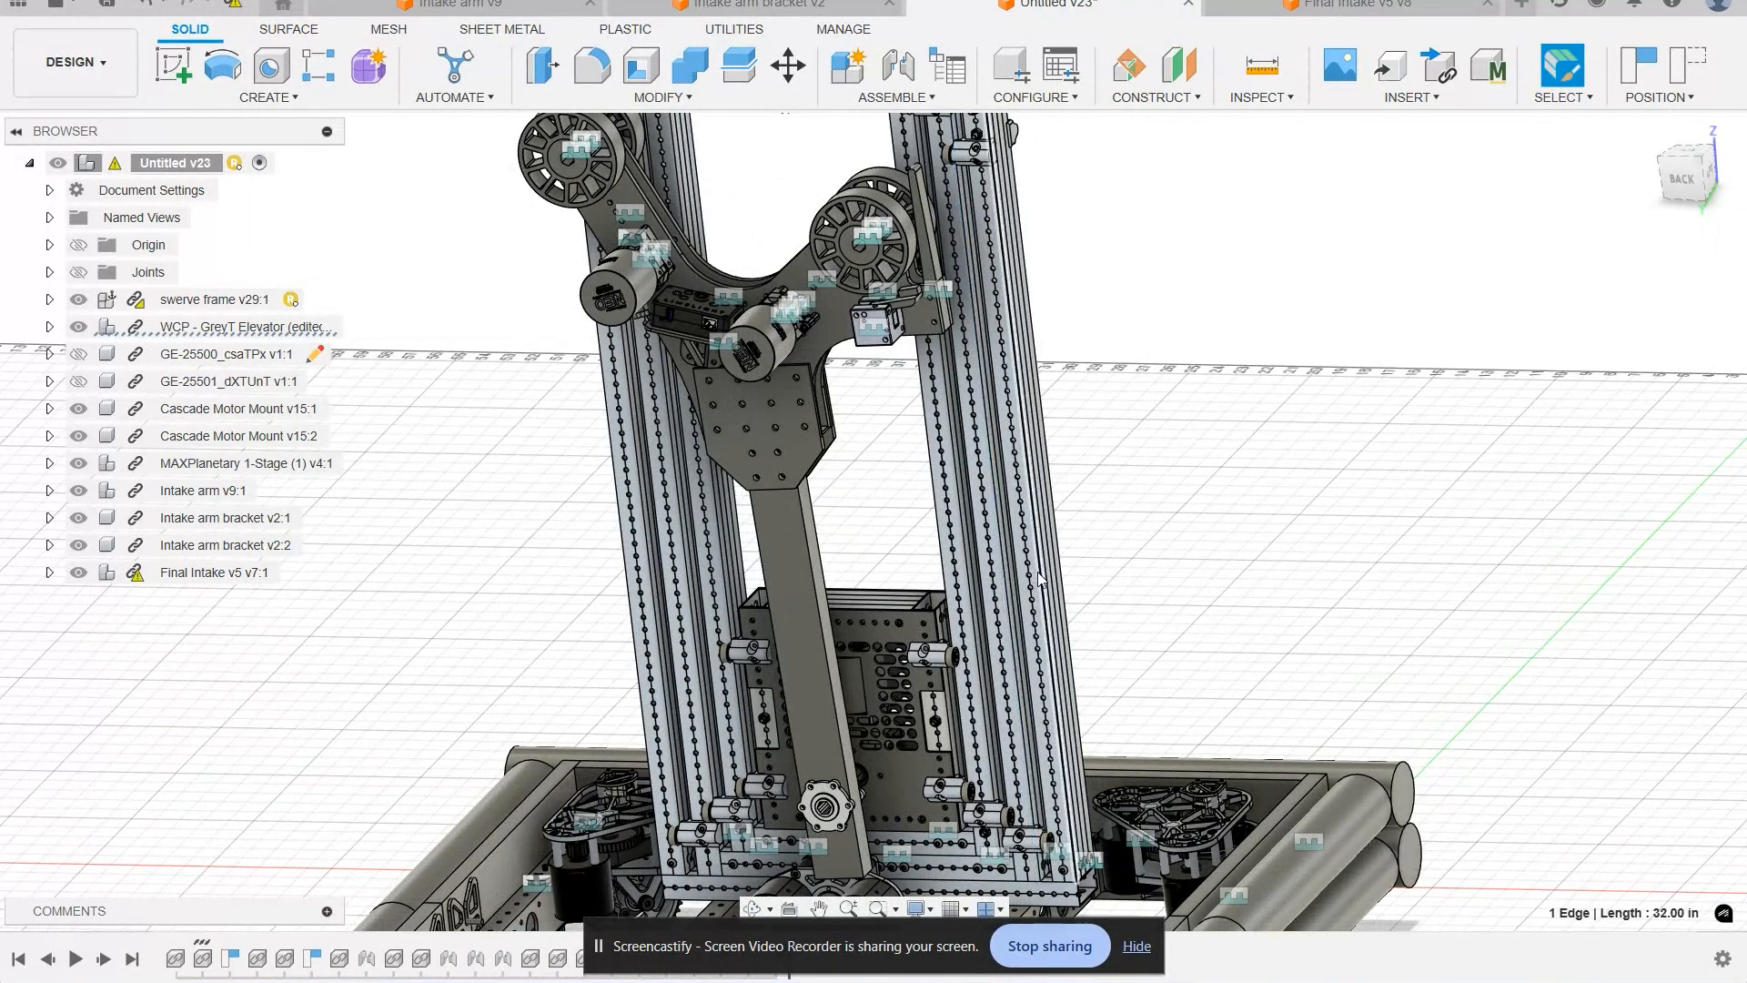
scroll(1020, 588, down, 4)
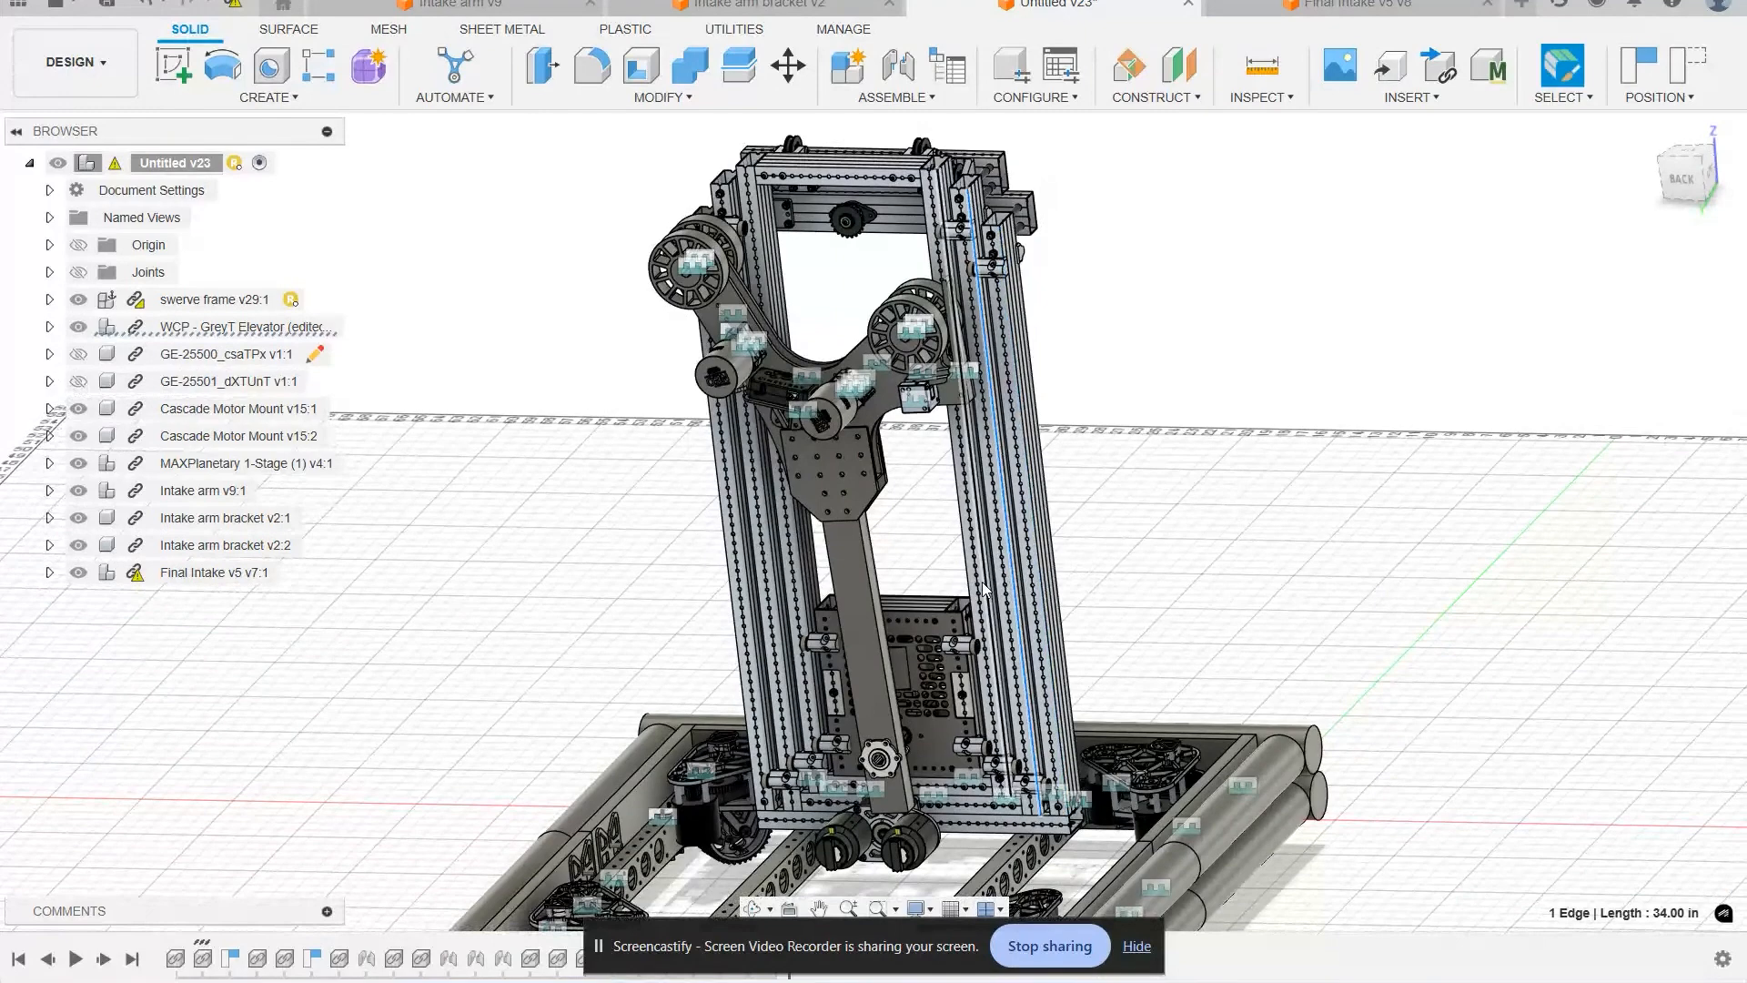
scroll(1010, 608, up, 2)
scroll(985, 676, down, 3)
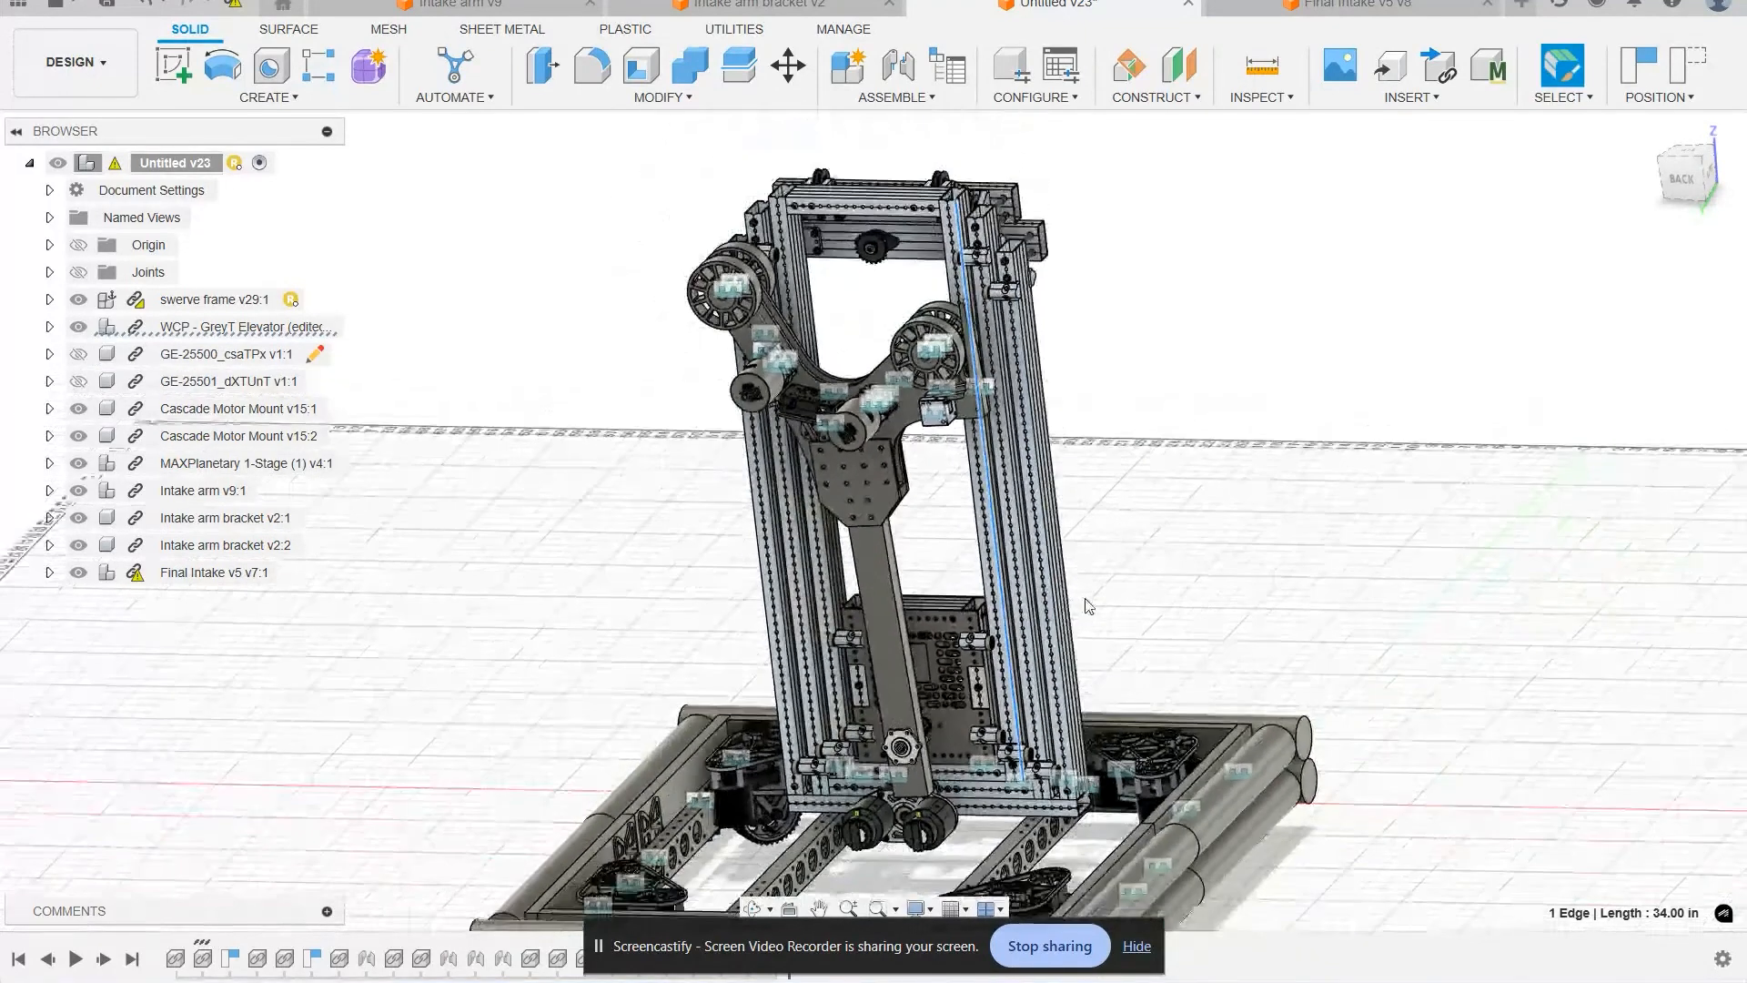
drag(959, 695, 974, 785)
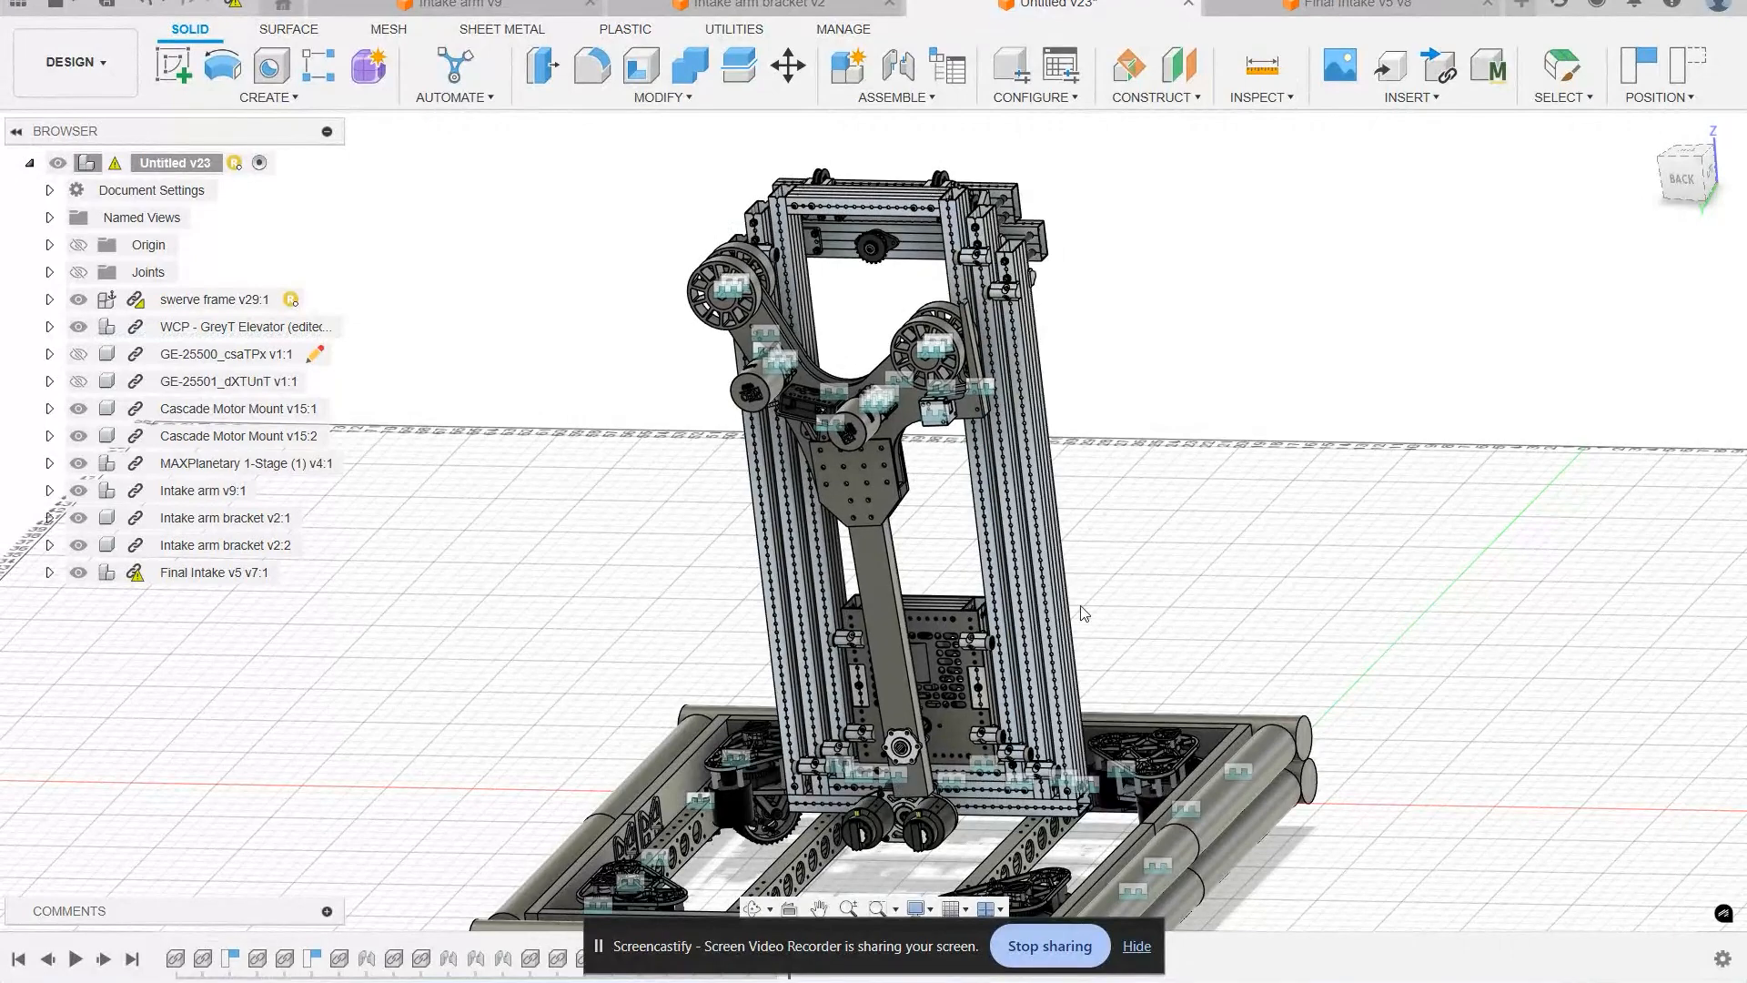
Step: Examine the elevator's upper cross tubes, their bearing block and the tube ends from the front of the assembly
scroll(1074, 592, up, 2)
scroll(1074, 590, down, 3)
shift+middle_drag(1084, 566, 819, 591)
scroll(1073, 398, up, 4)
shift+middle_drag(1071, 399, 996, 392)
scroll(777, 368, up, 3)
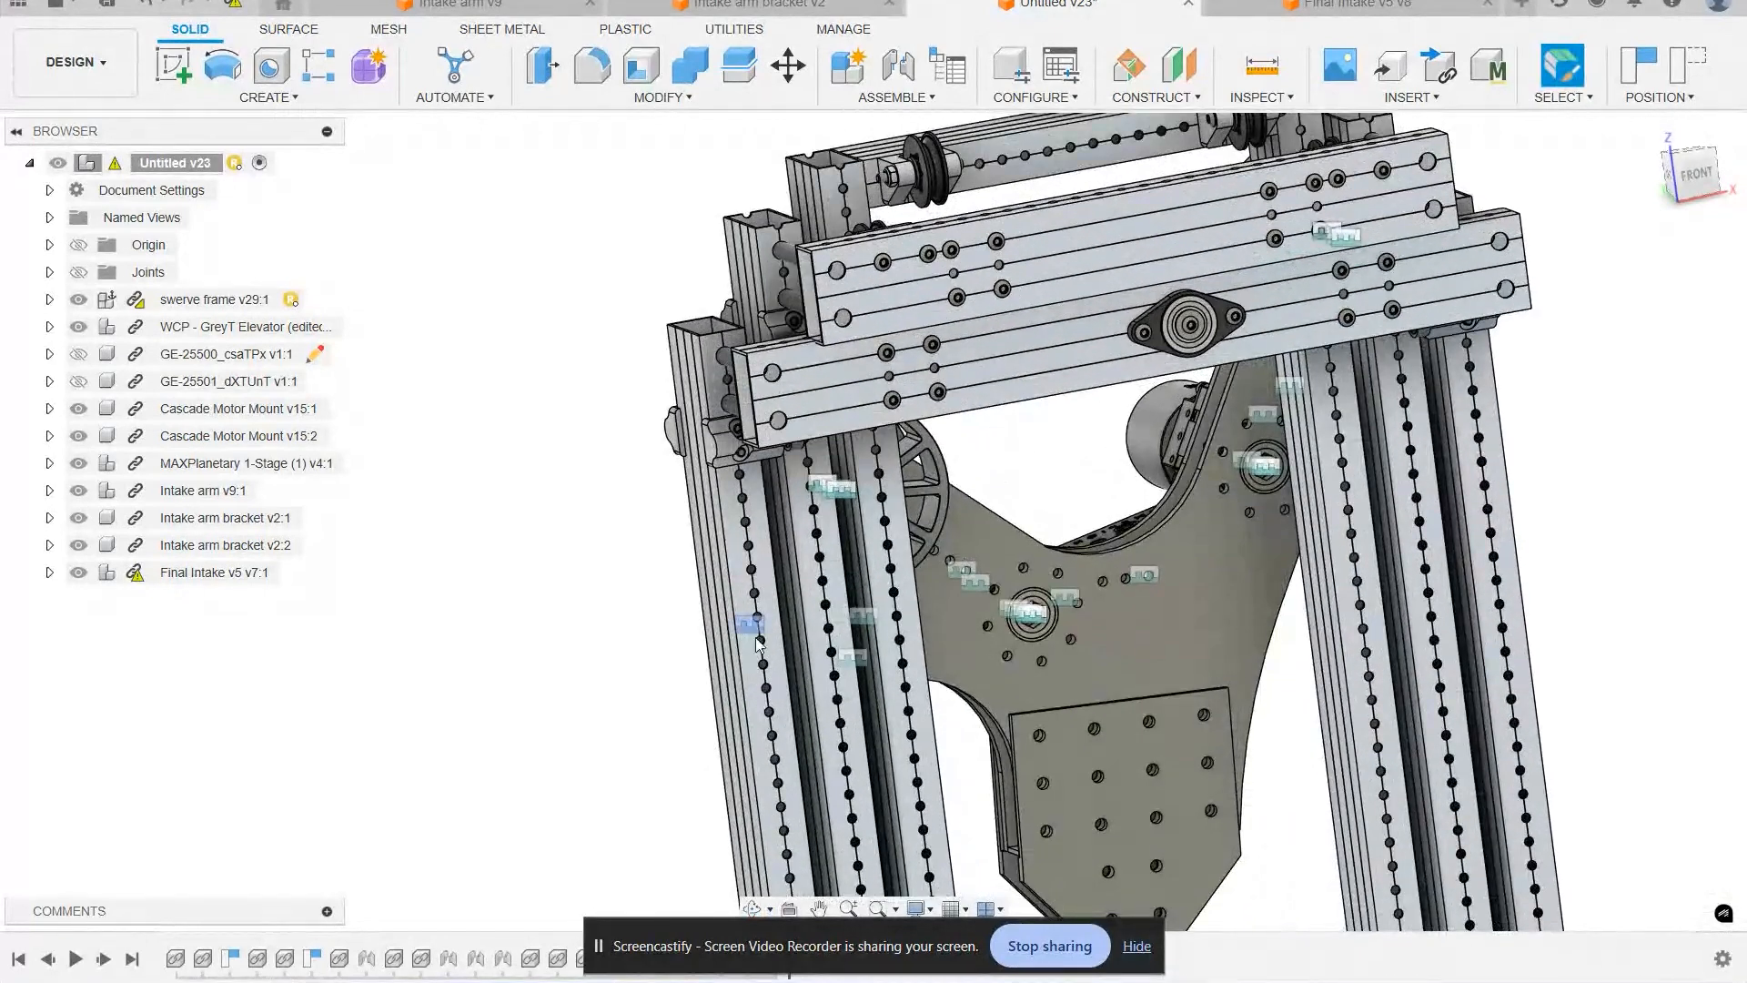
shift+middle_drag(1014, 456, 913, 412)
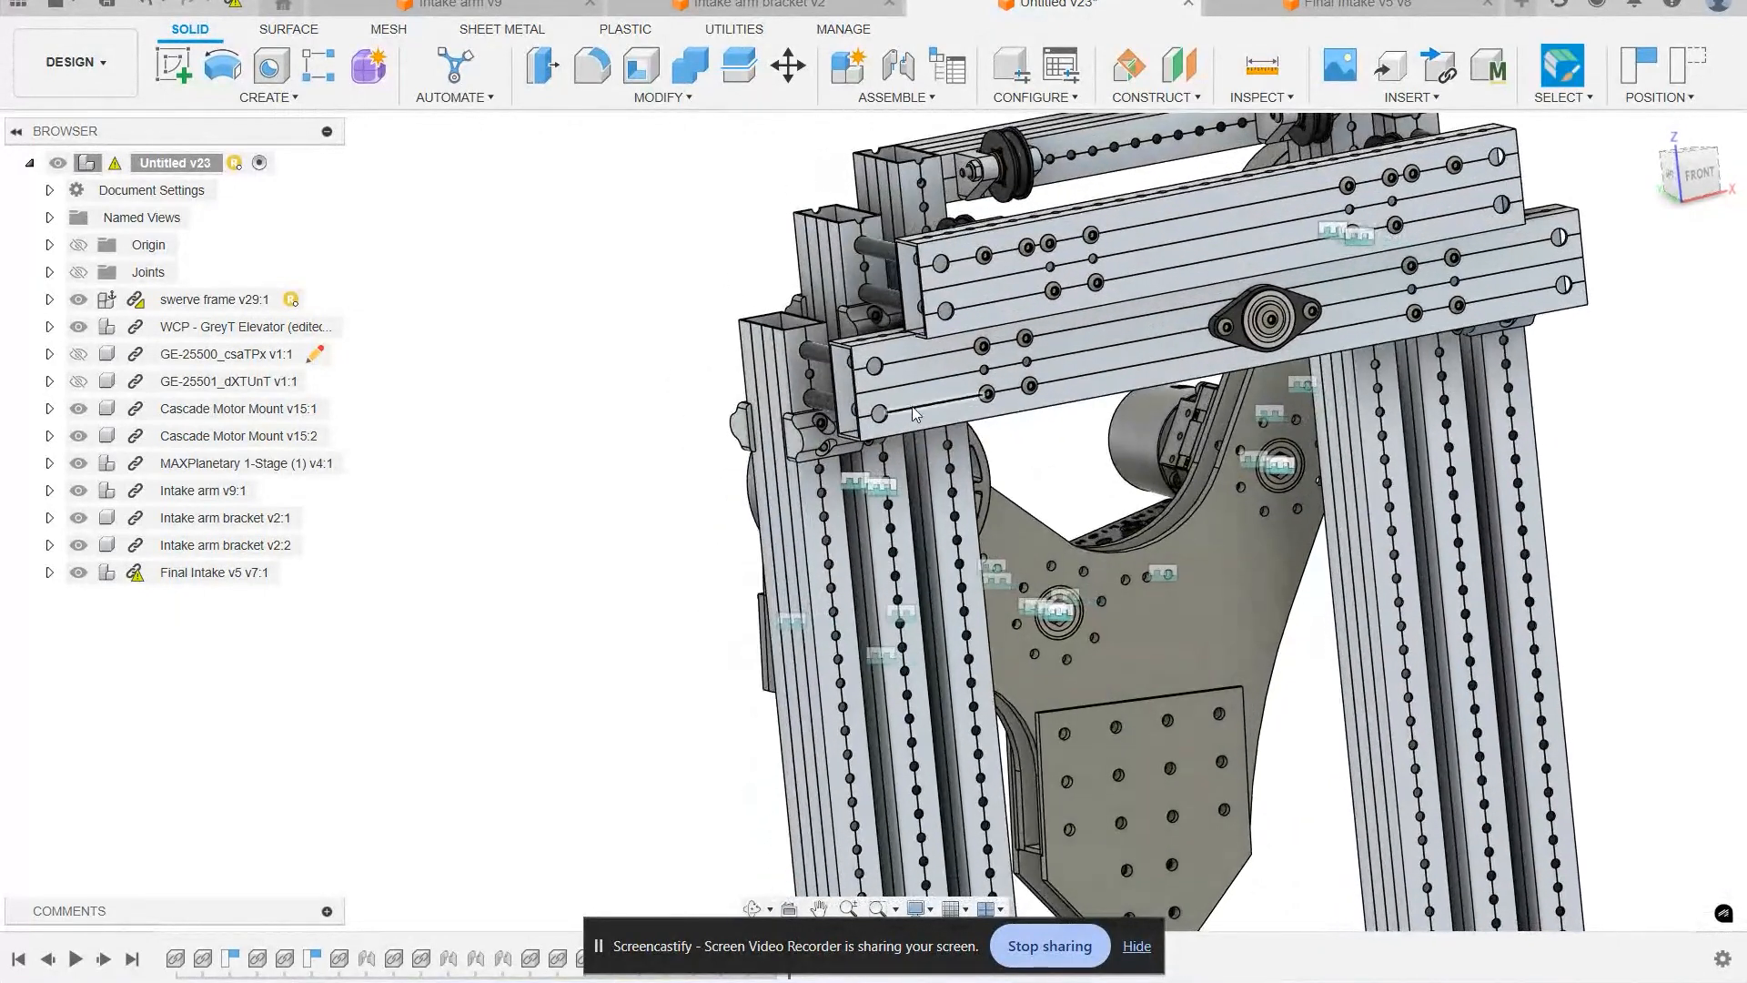
scroll(1015, 479, down, 5)
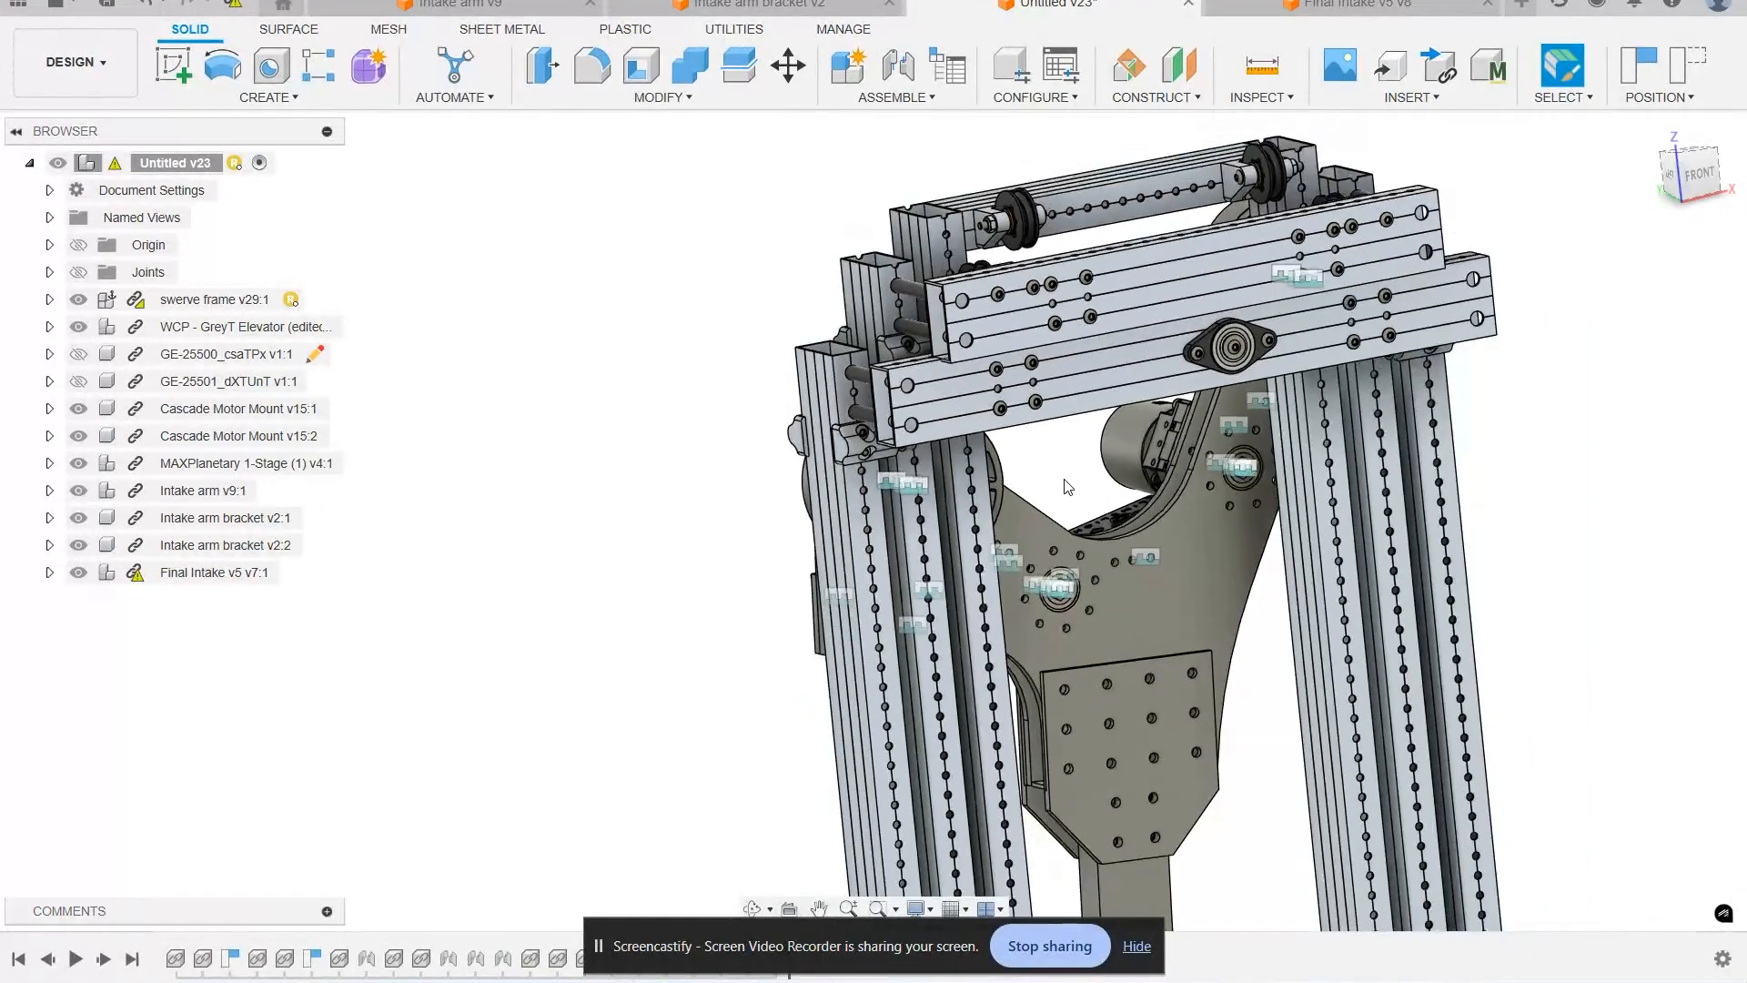
shift+middle_drag(1455, 643, 1084, 349)
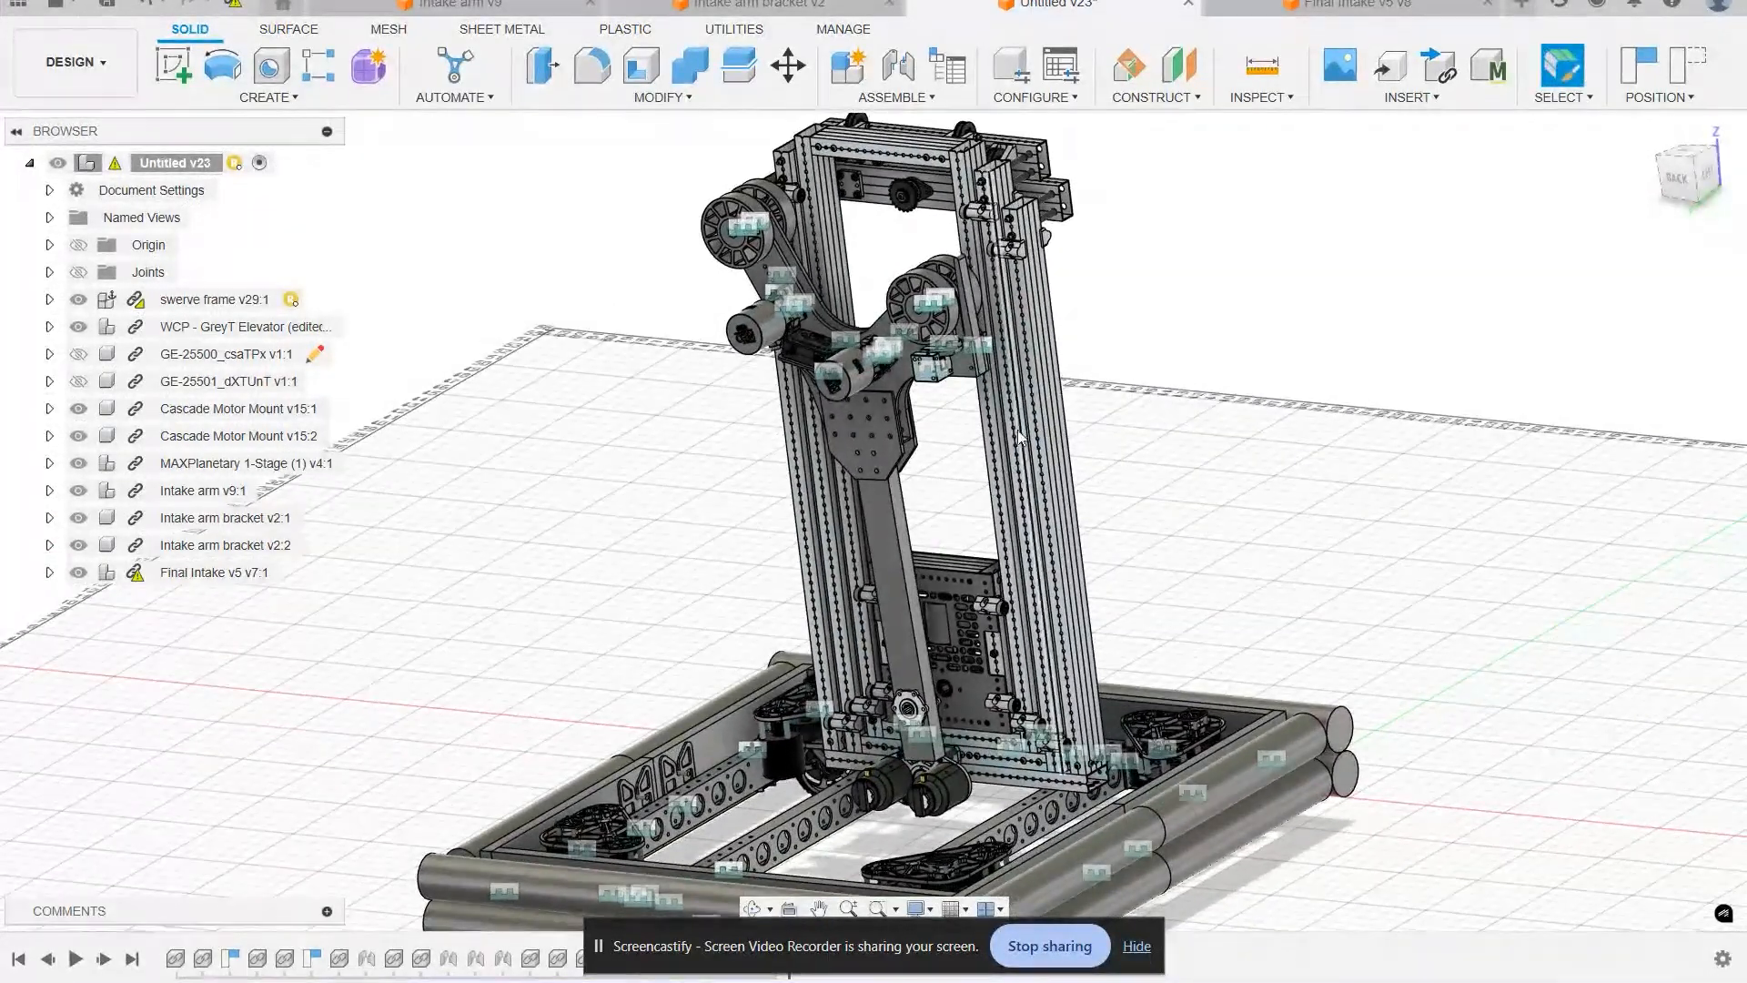
Step: Inspect the carriage plate behind the intake arm up close and identify it as Cascade Motor Mount v15:1
scroll(1017, 608, up, 8)
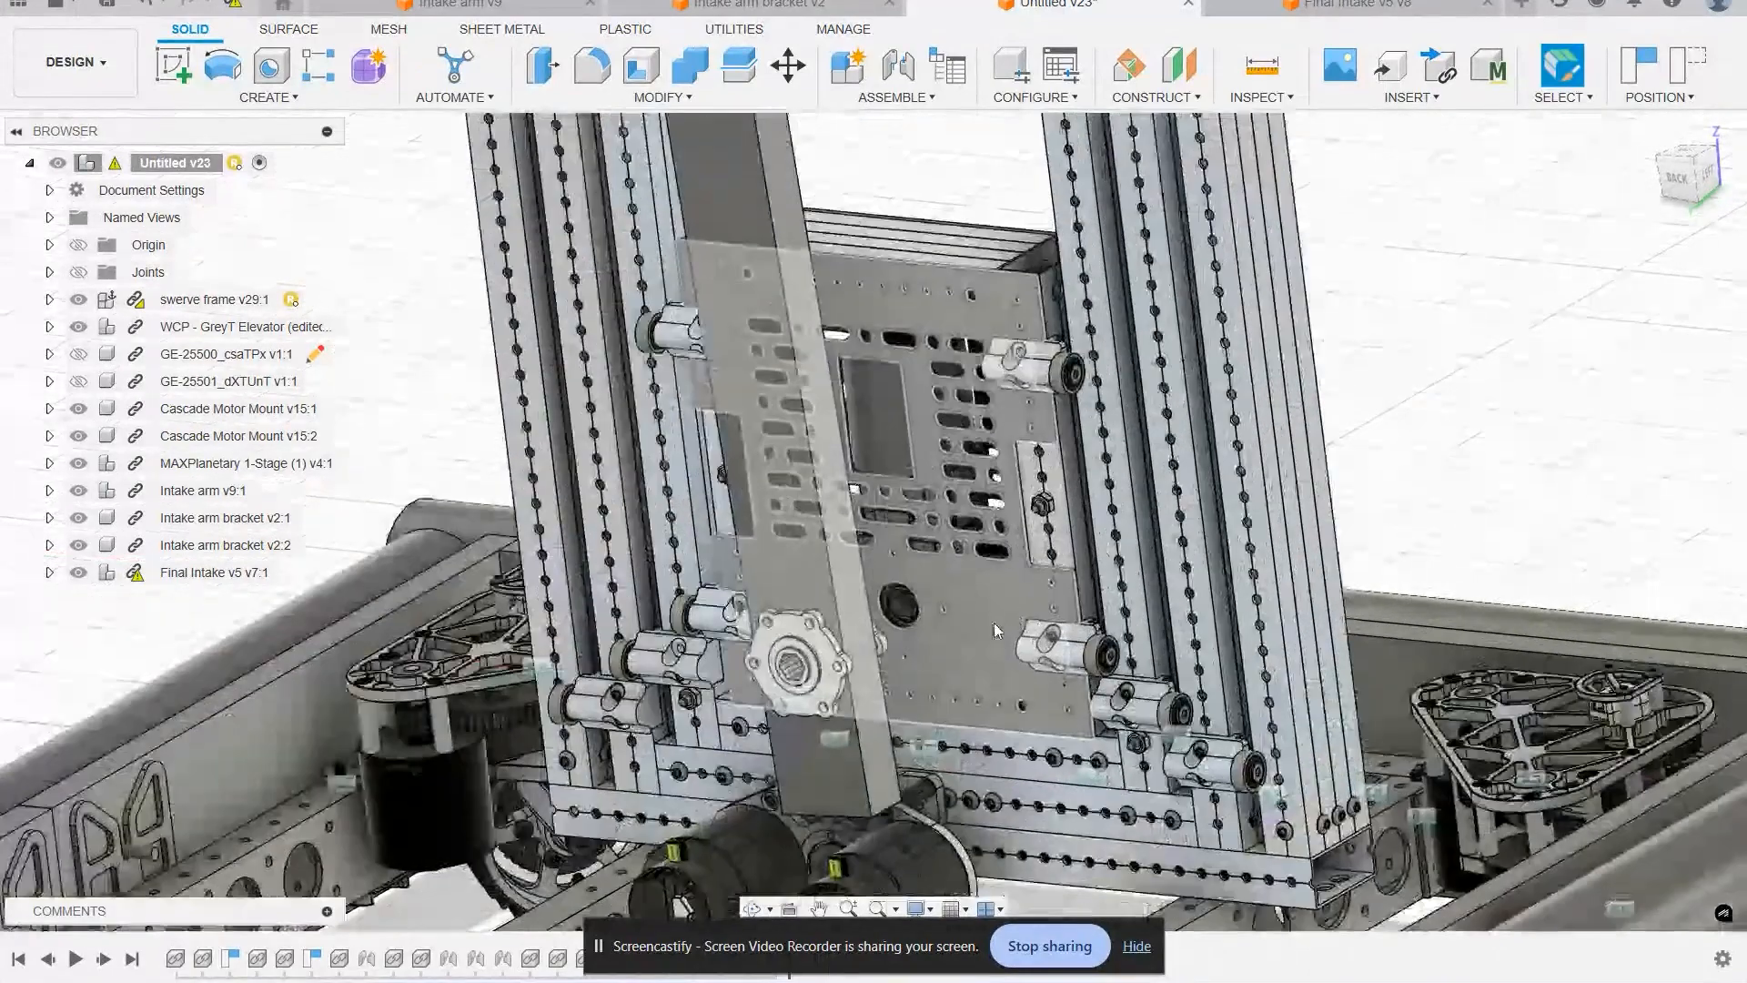
scroll(995, 628, up, 3)
click(998, 616)
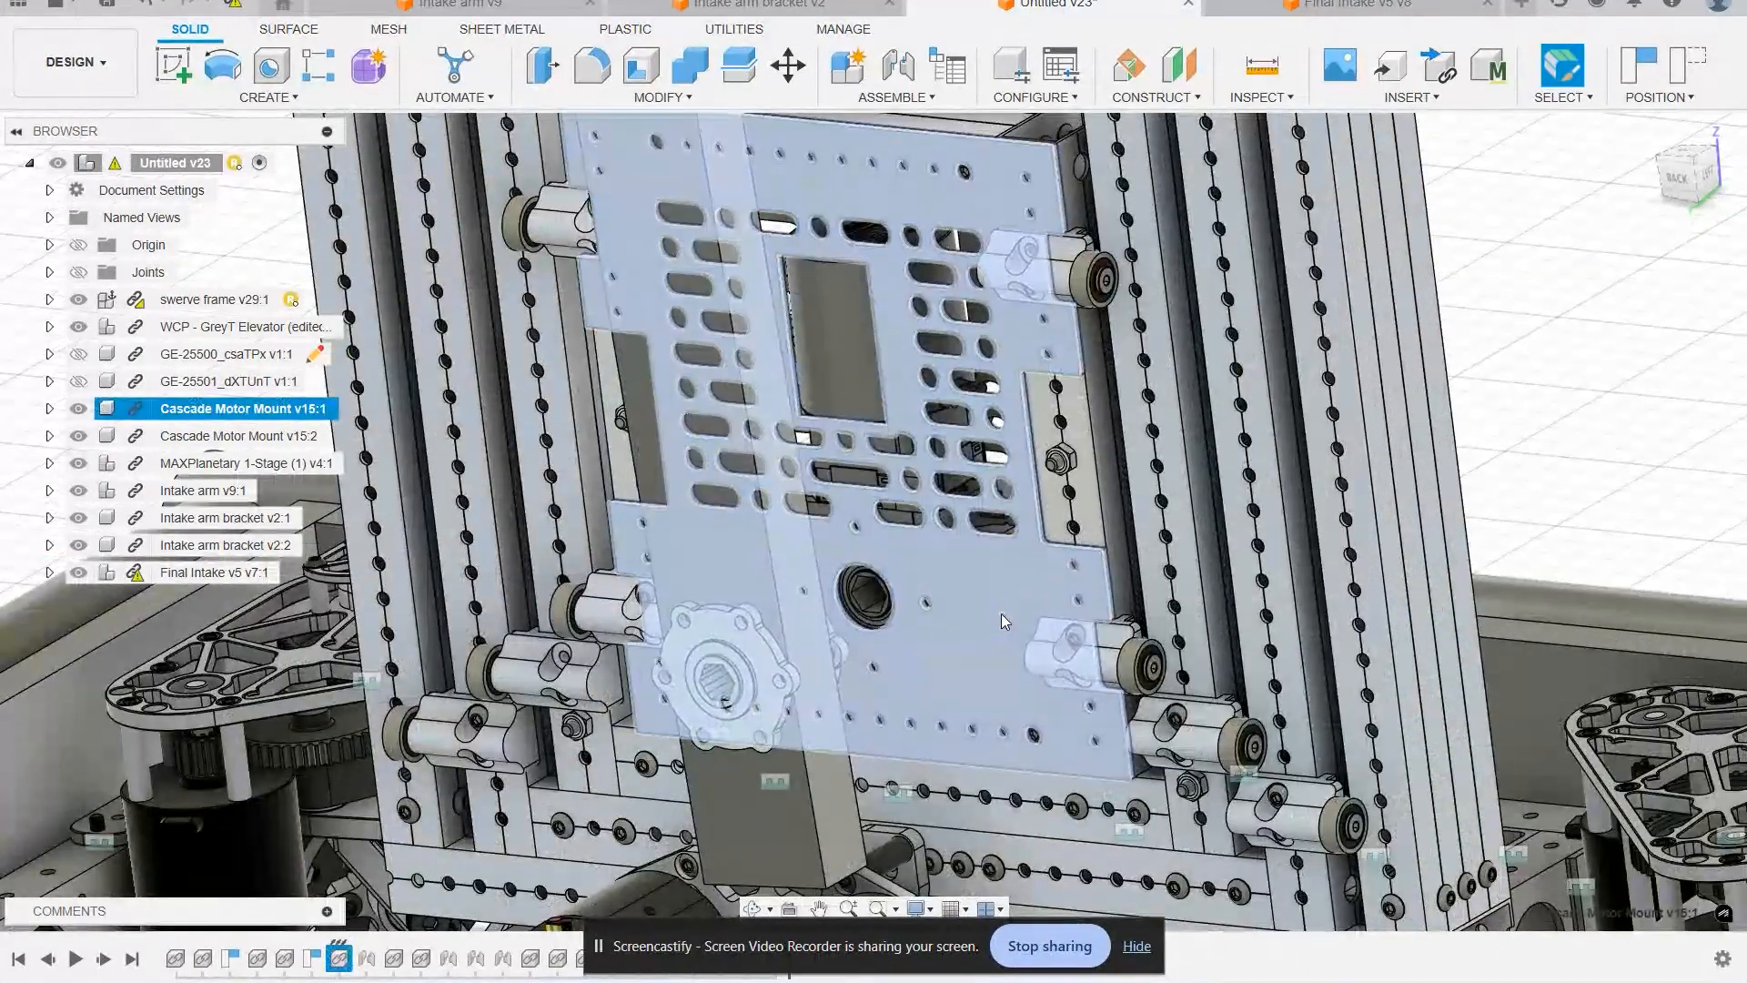
click(1553, 410)
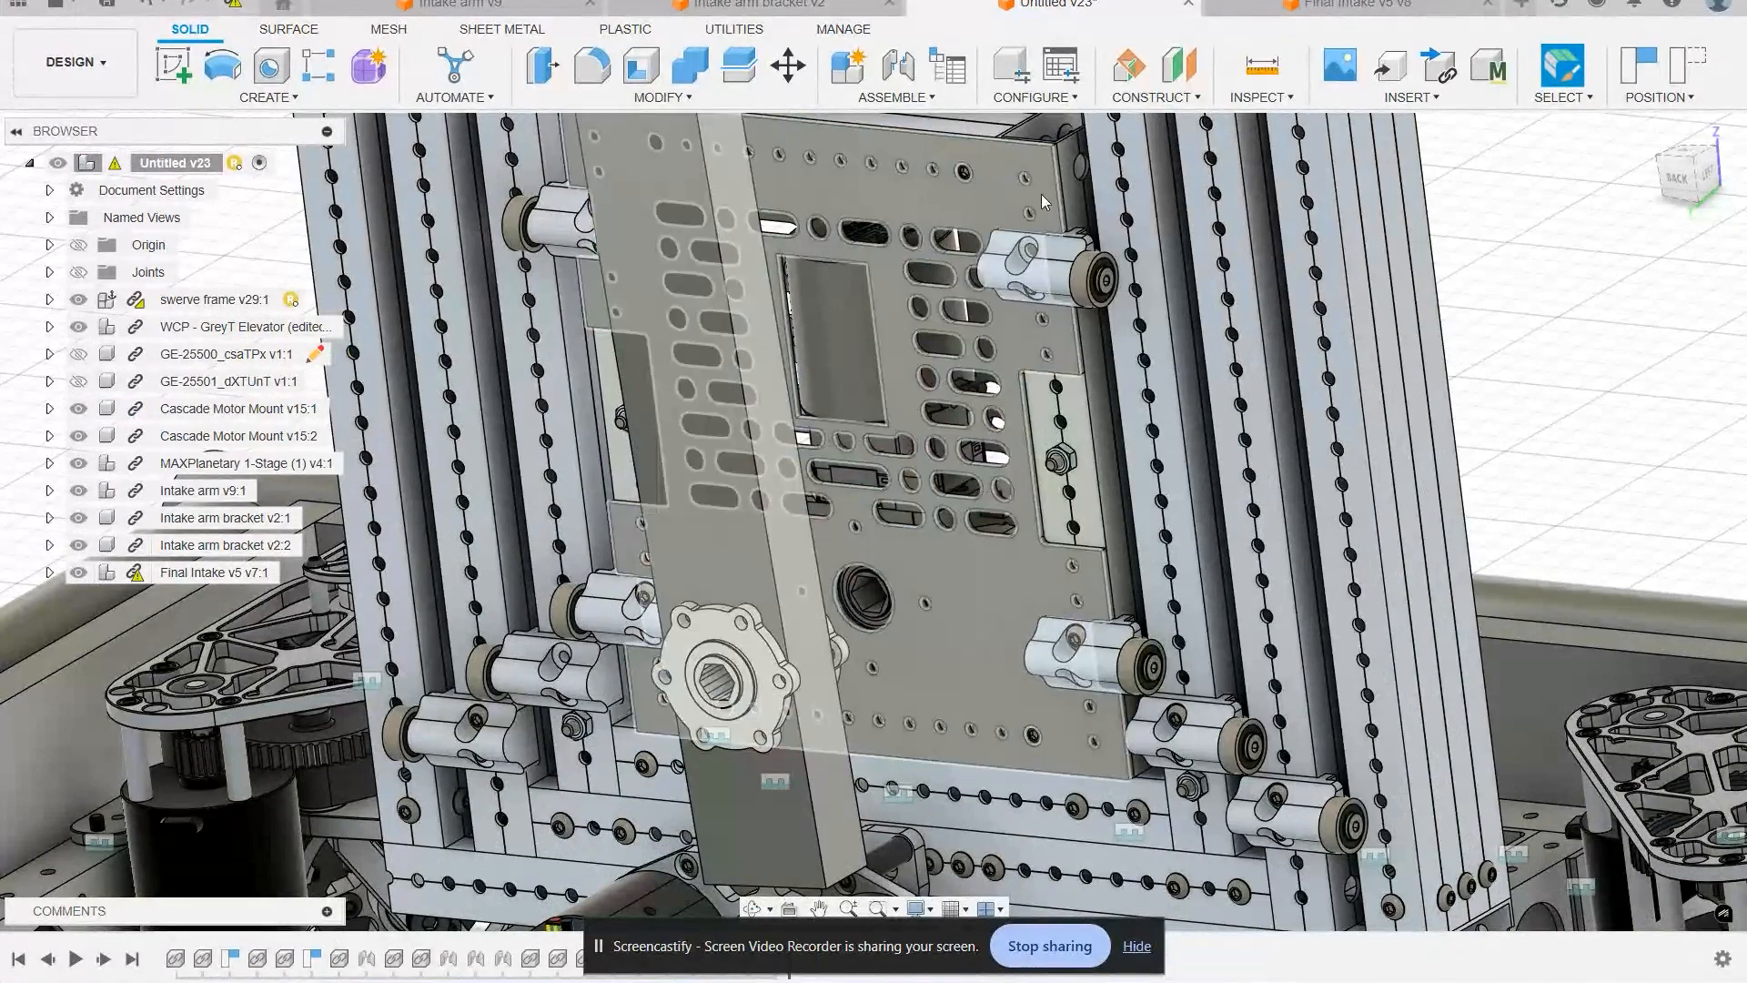
shift+middle_drag(1121, 526, 1163, 493)
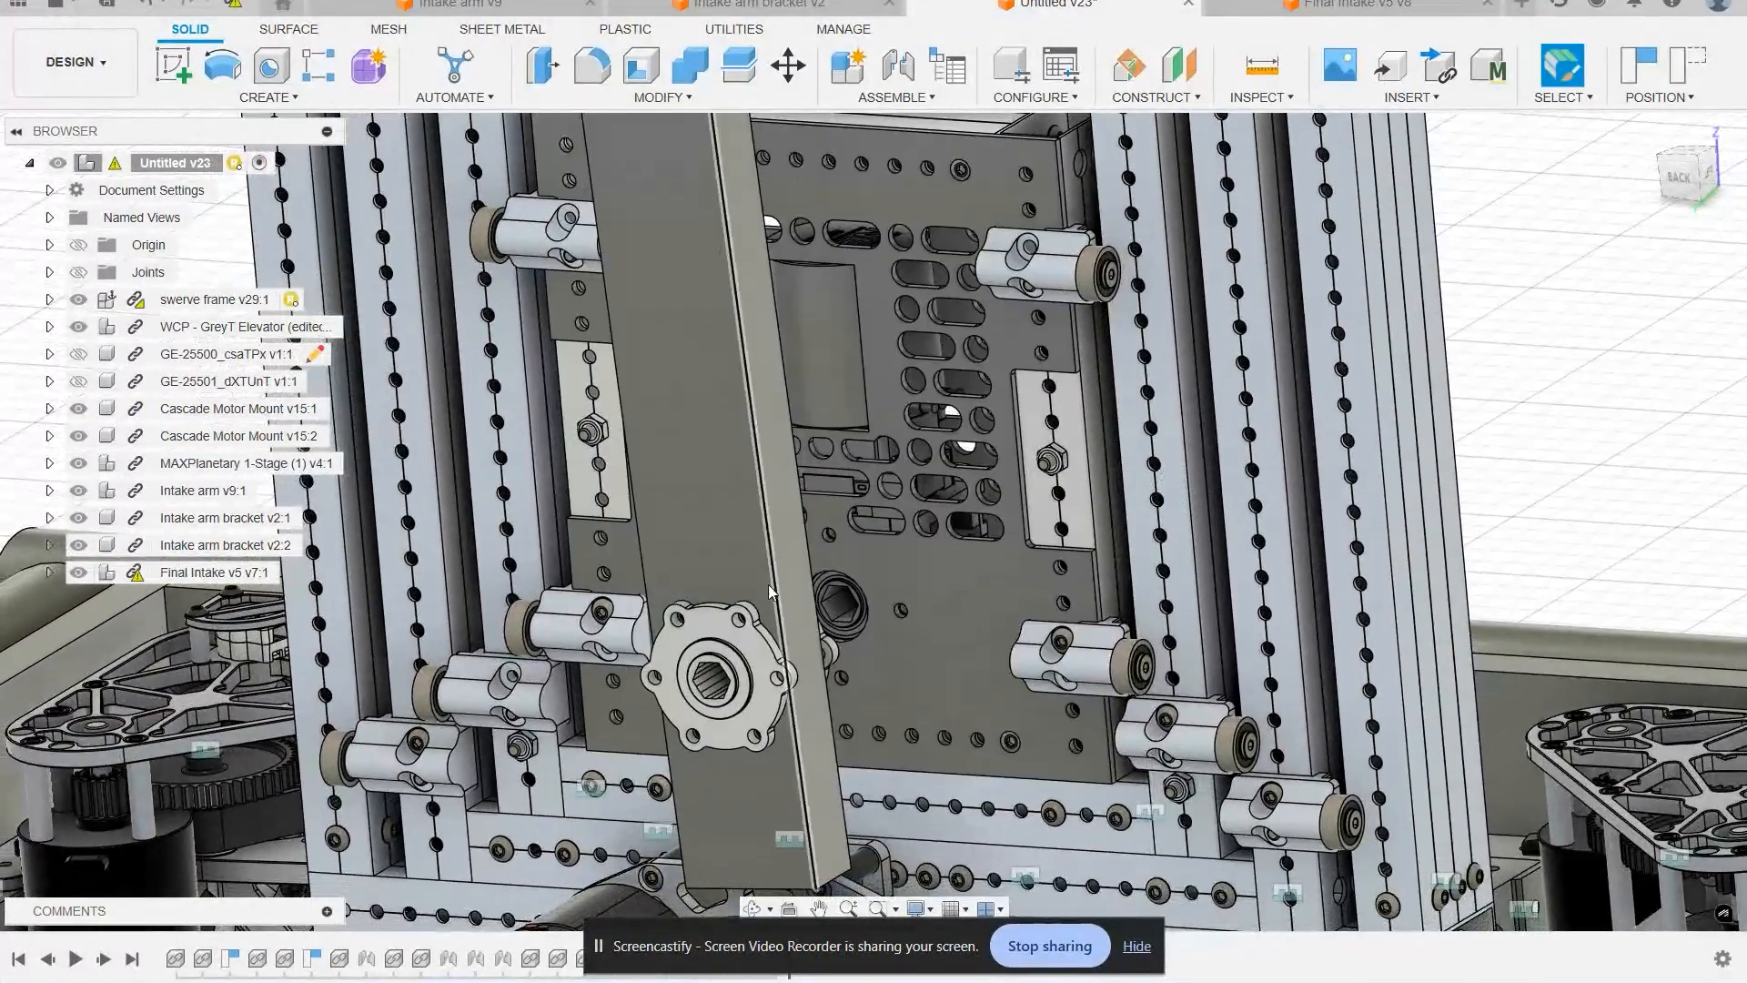
Step: Hide Intake arm v9:1, MAXPlanetary 1-Stage (1) v4:1 and both Cascade Motor Mount v15 plates to expose the bare carriage
click(77, 490)
click(76, 463)
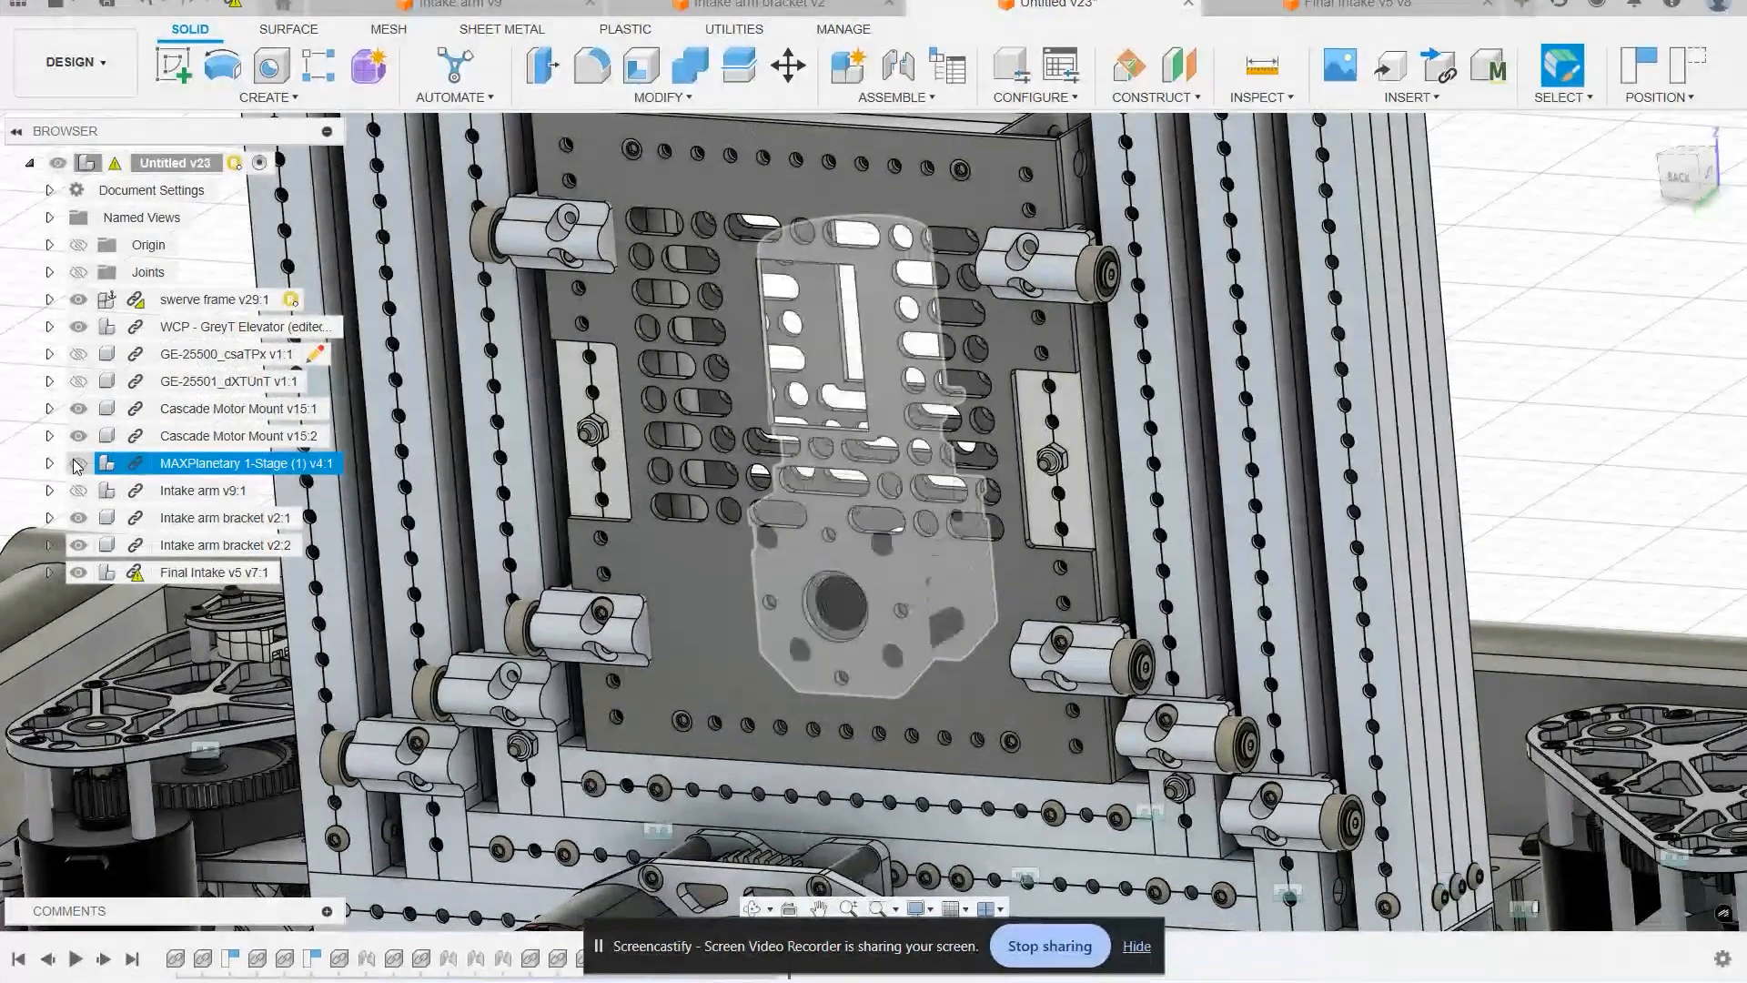
click(75, 436)
click(76, 409)
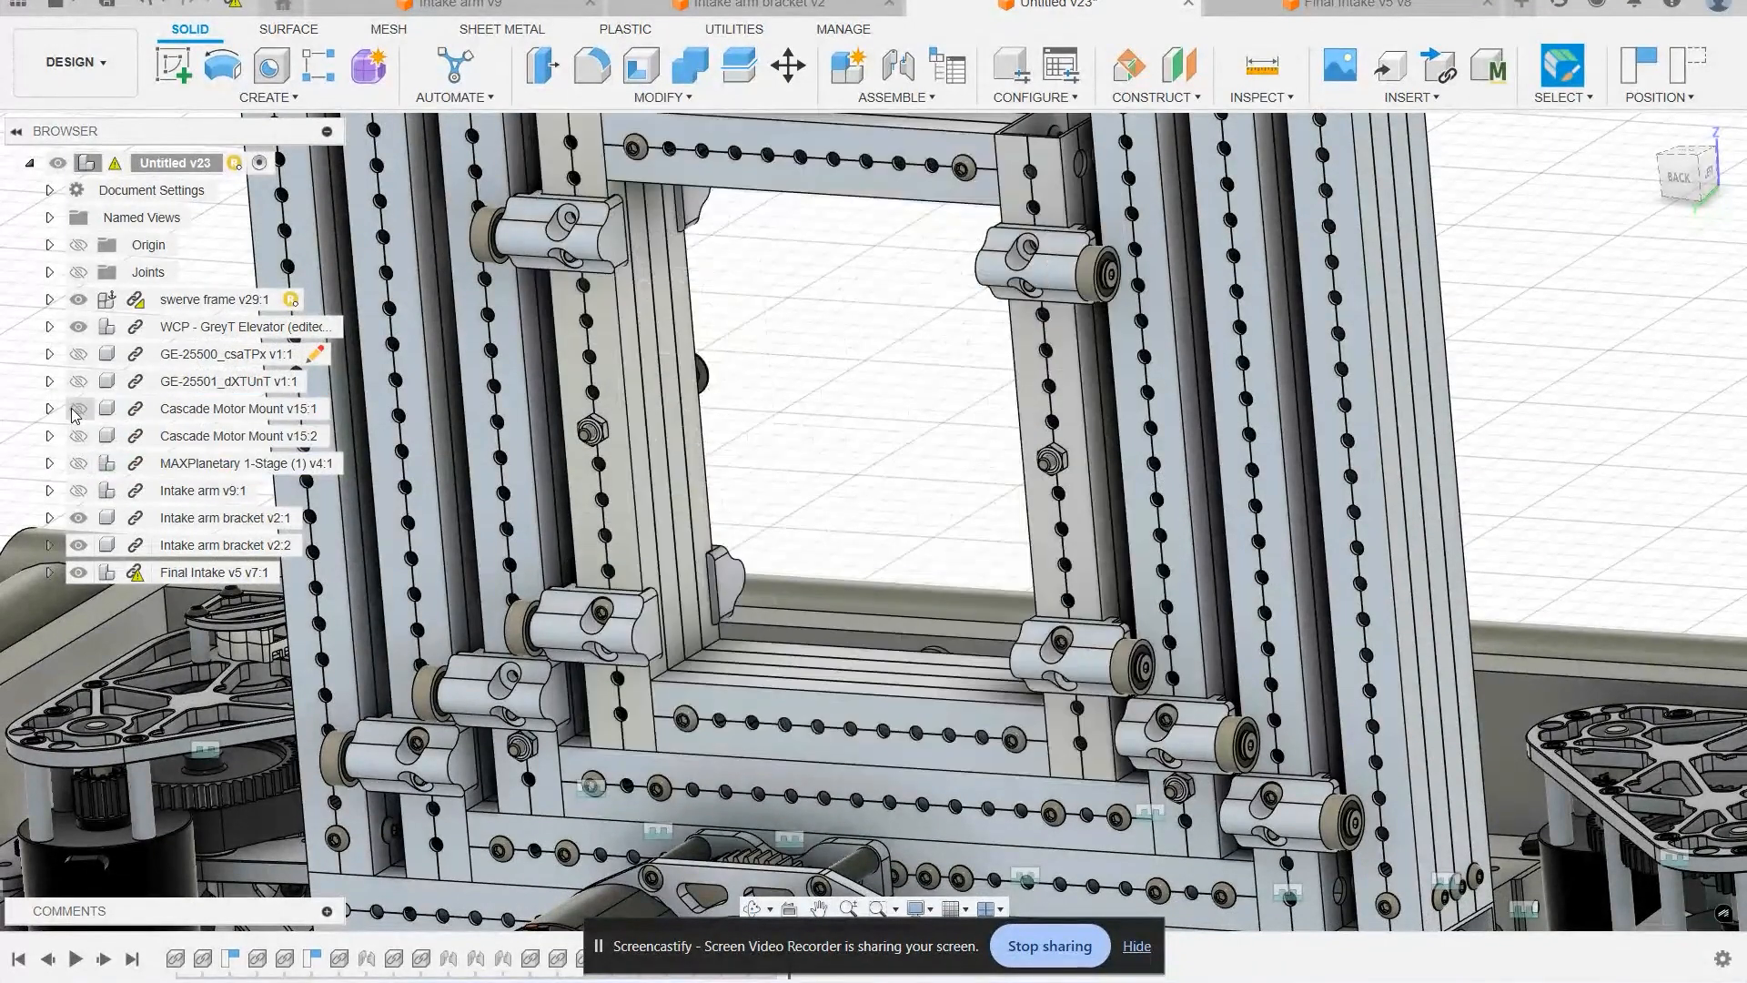
shift+middle_drag(763, 501, 860, 481)
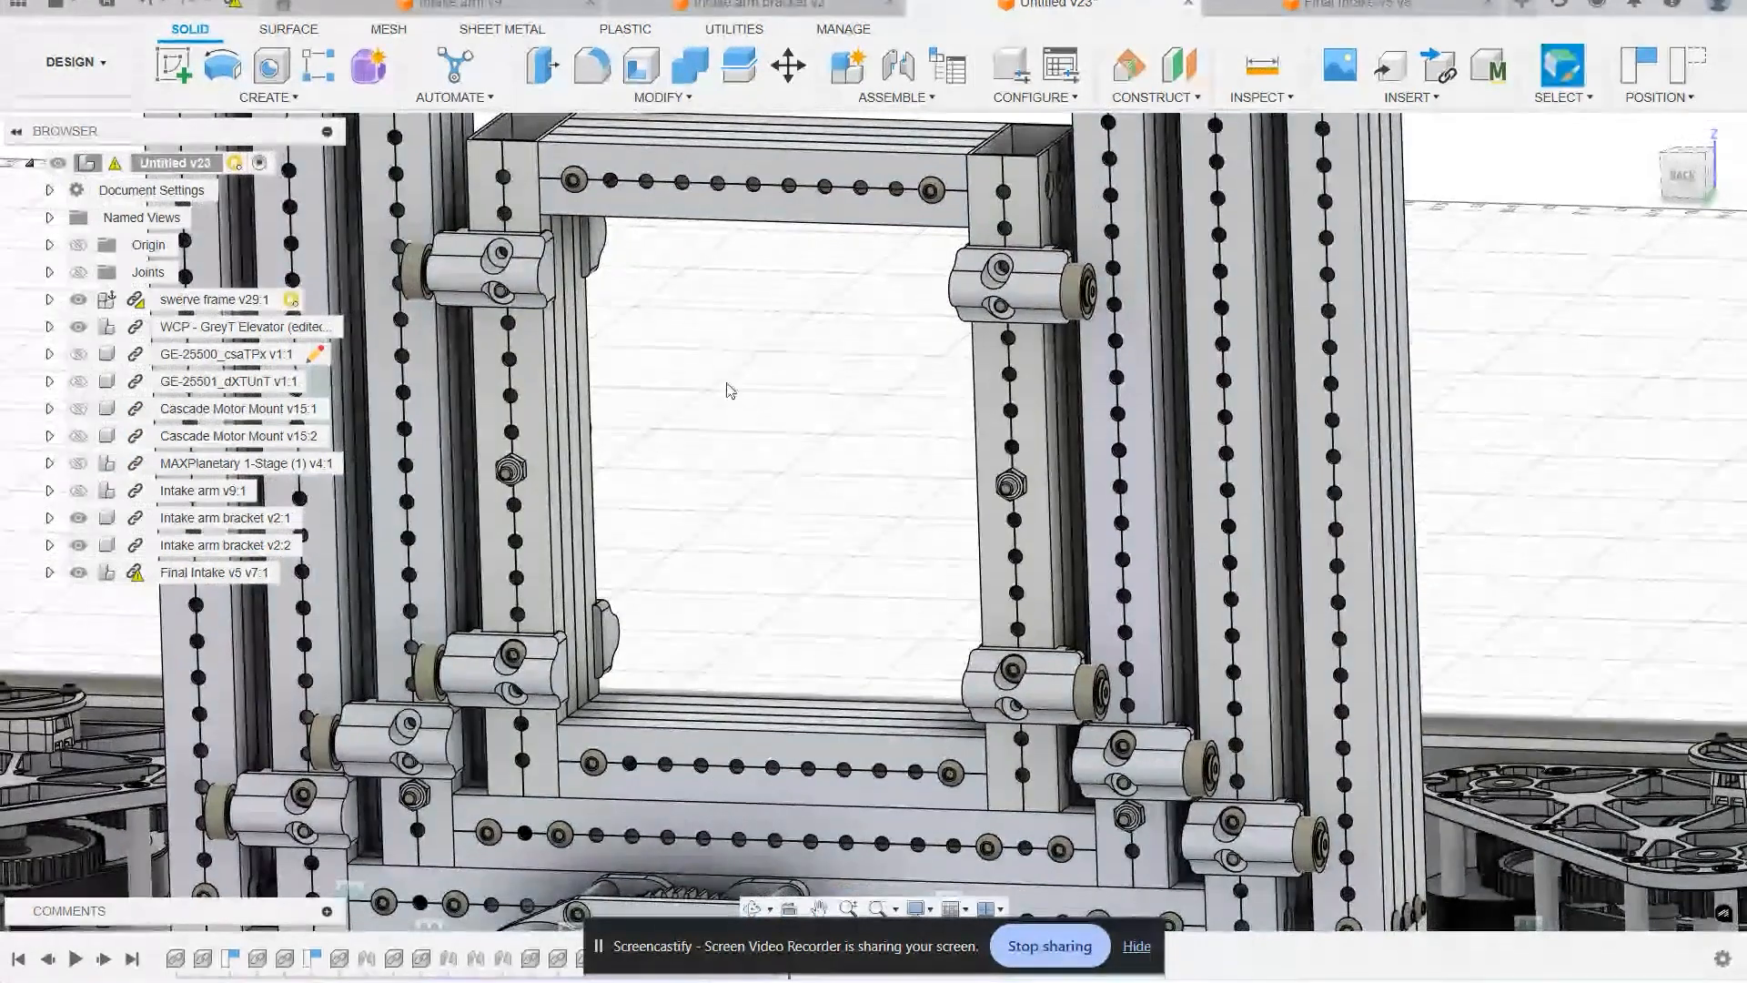
Step: Show Cascade Motor Mount v15:2 briefly and hide it again, leaving Cascade Motor Mount v15:1 shown on the carriage and viewed from the back
click(78, 436)
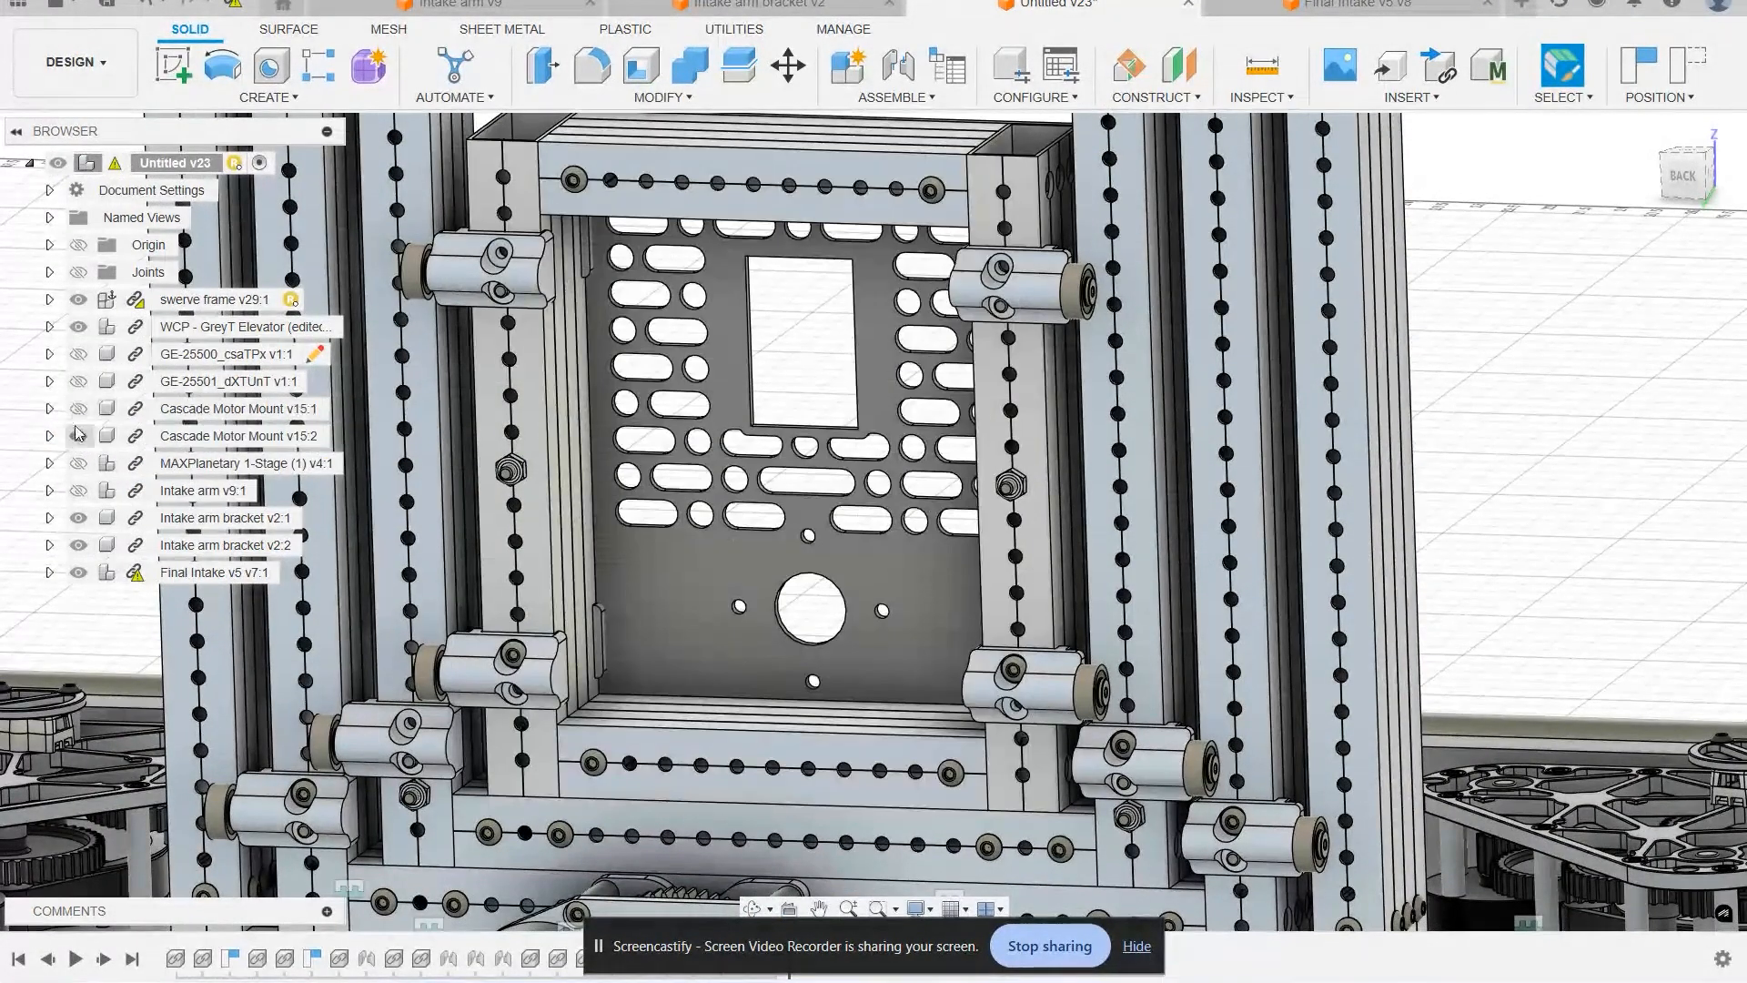
click(79, 436)
click(78, 409)
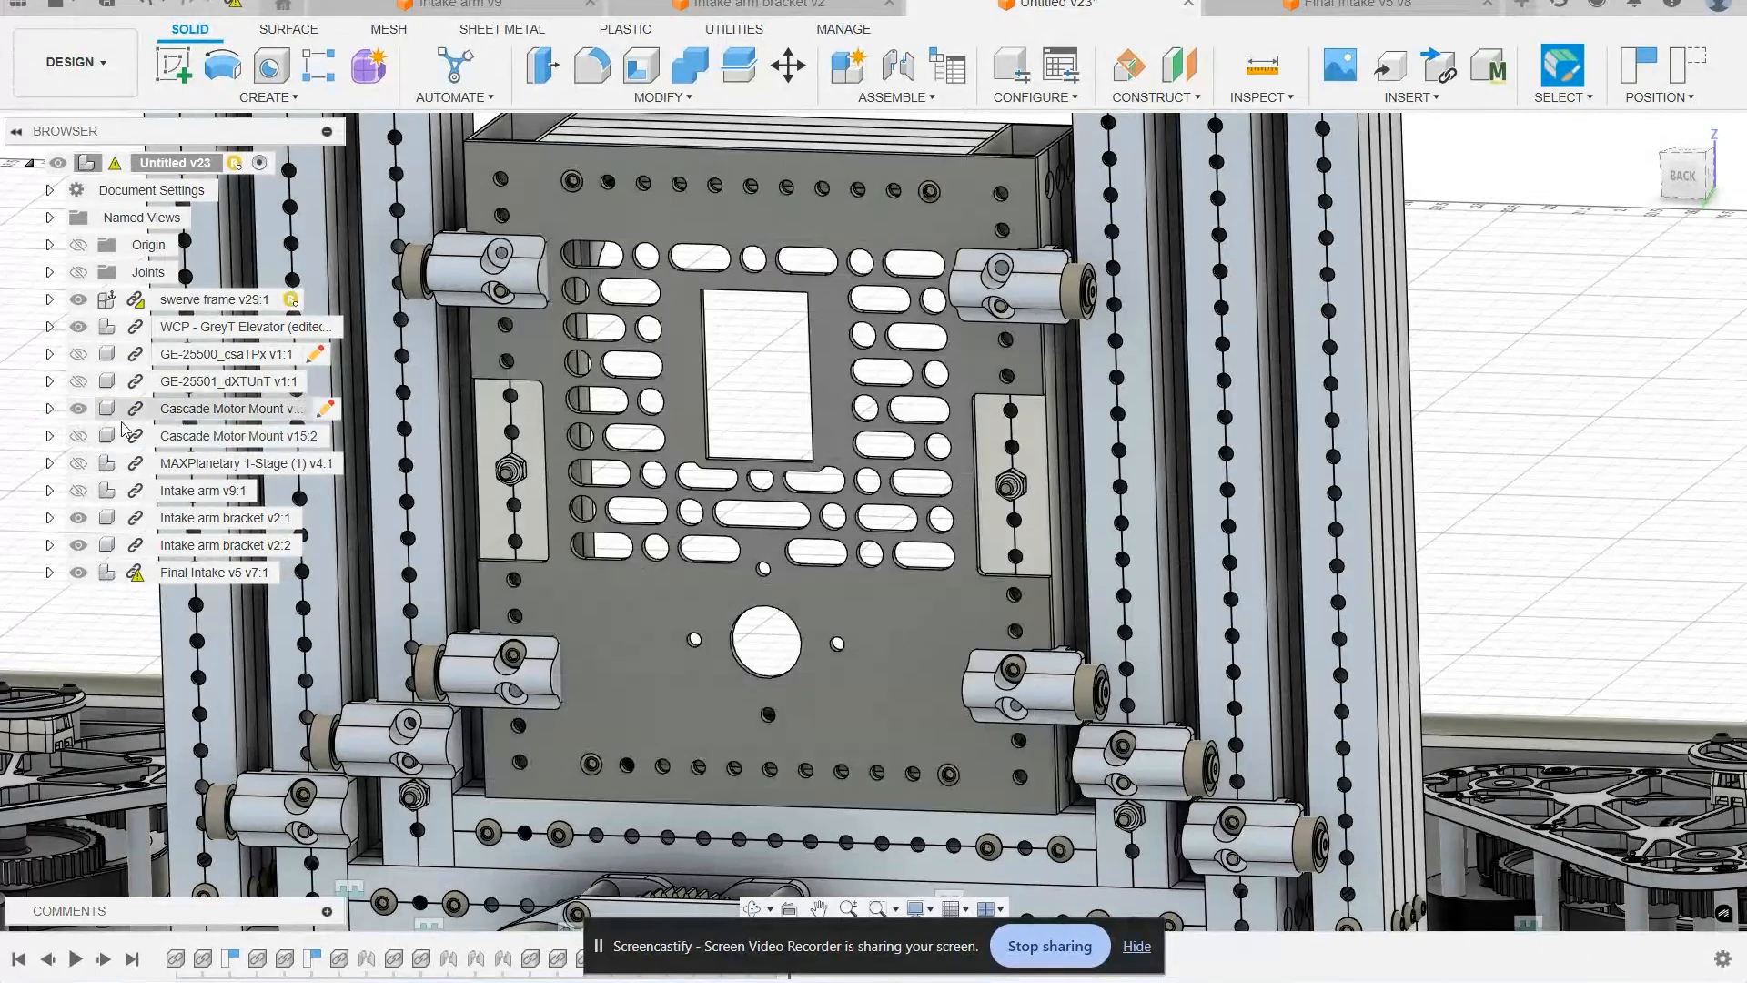
shift+middle_drag(825, 496, 1173, 474)
middle_drag(959, 437, 964, 427)
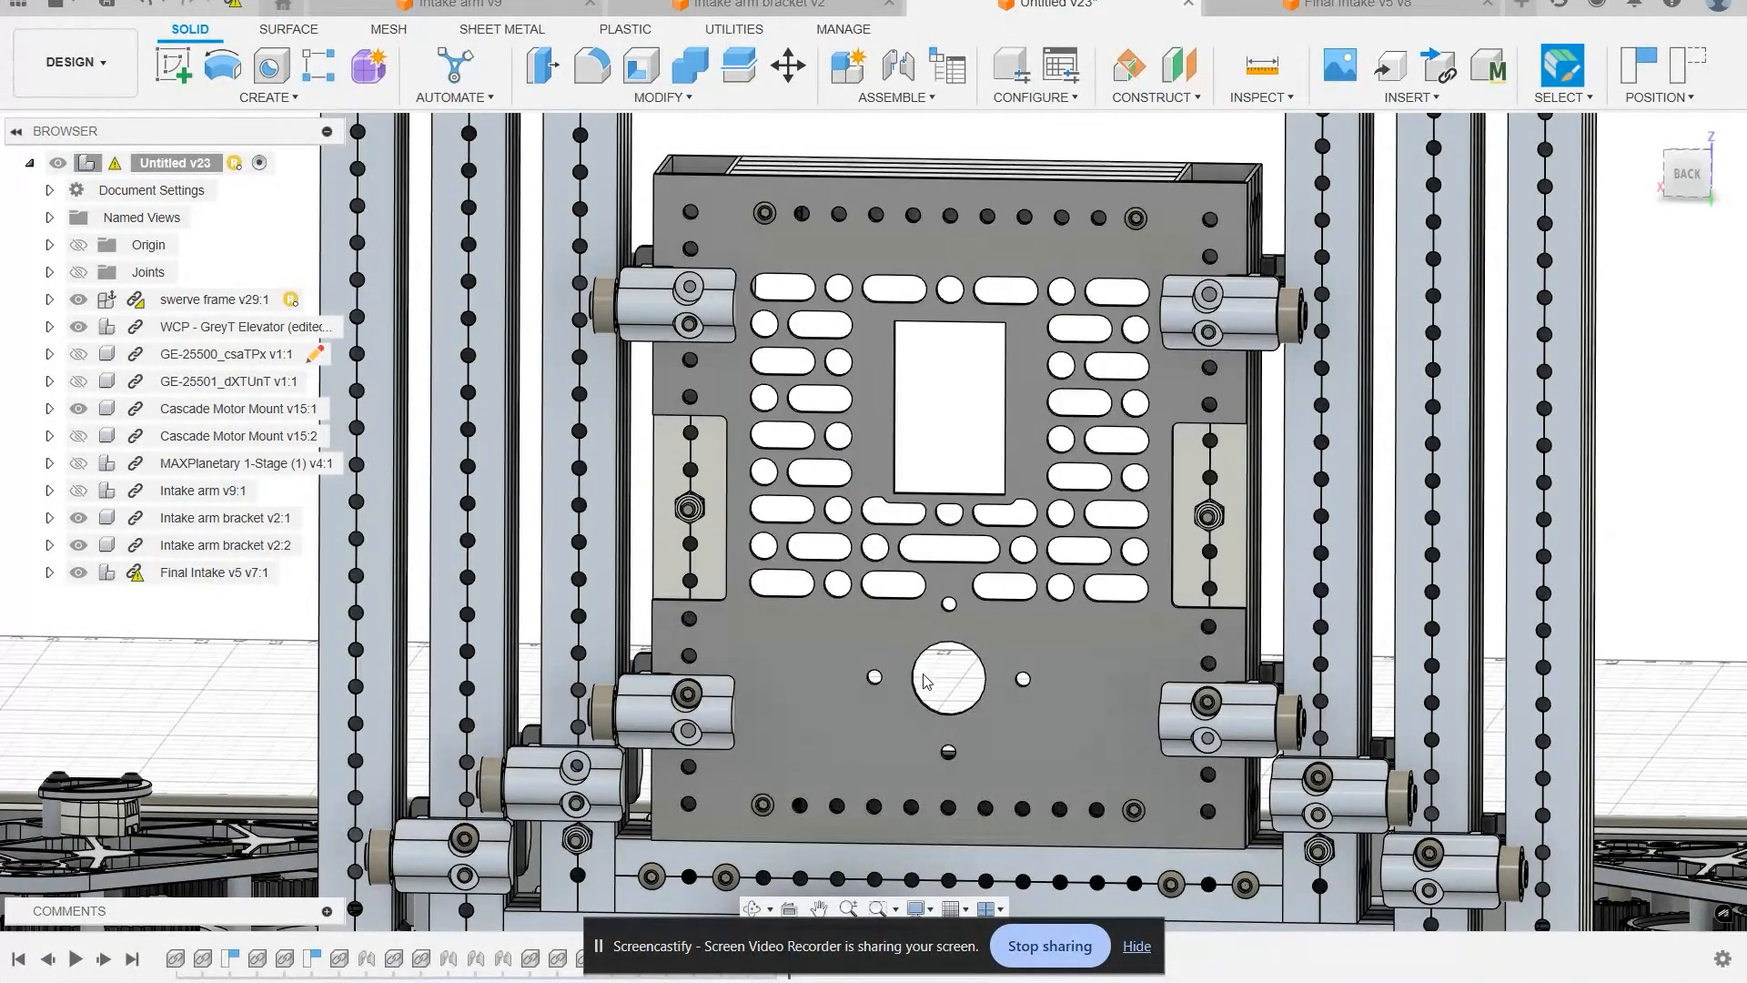
Step: Examine the slotted carriage plate, its side bearing blocks and the motor hole from behind and from an angle
scroll(946, 666, down, 3)
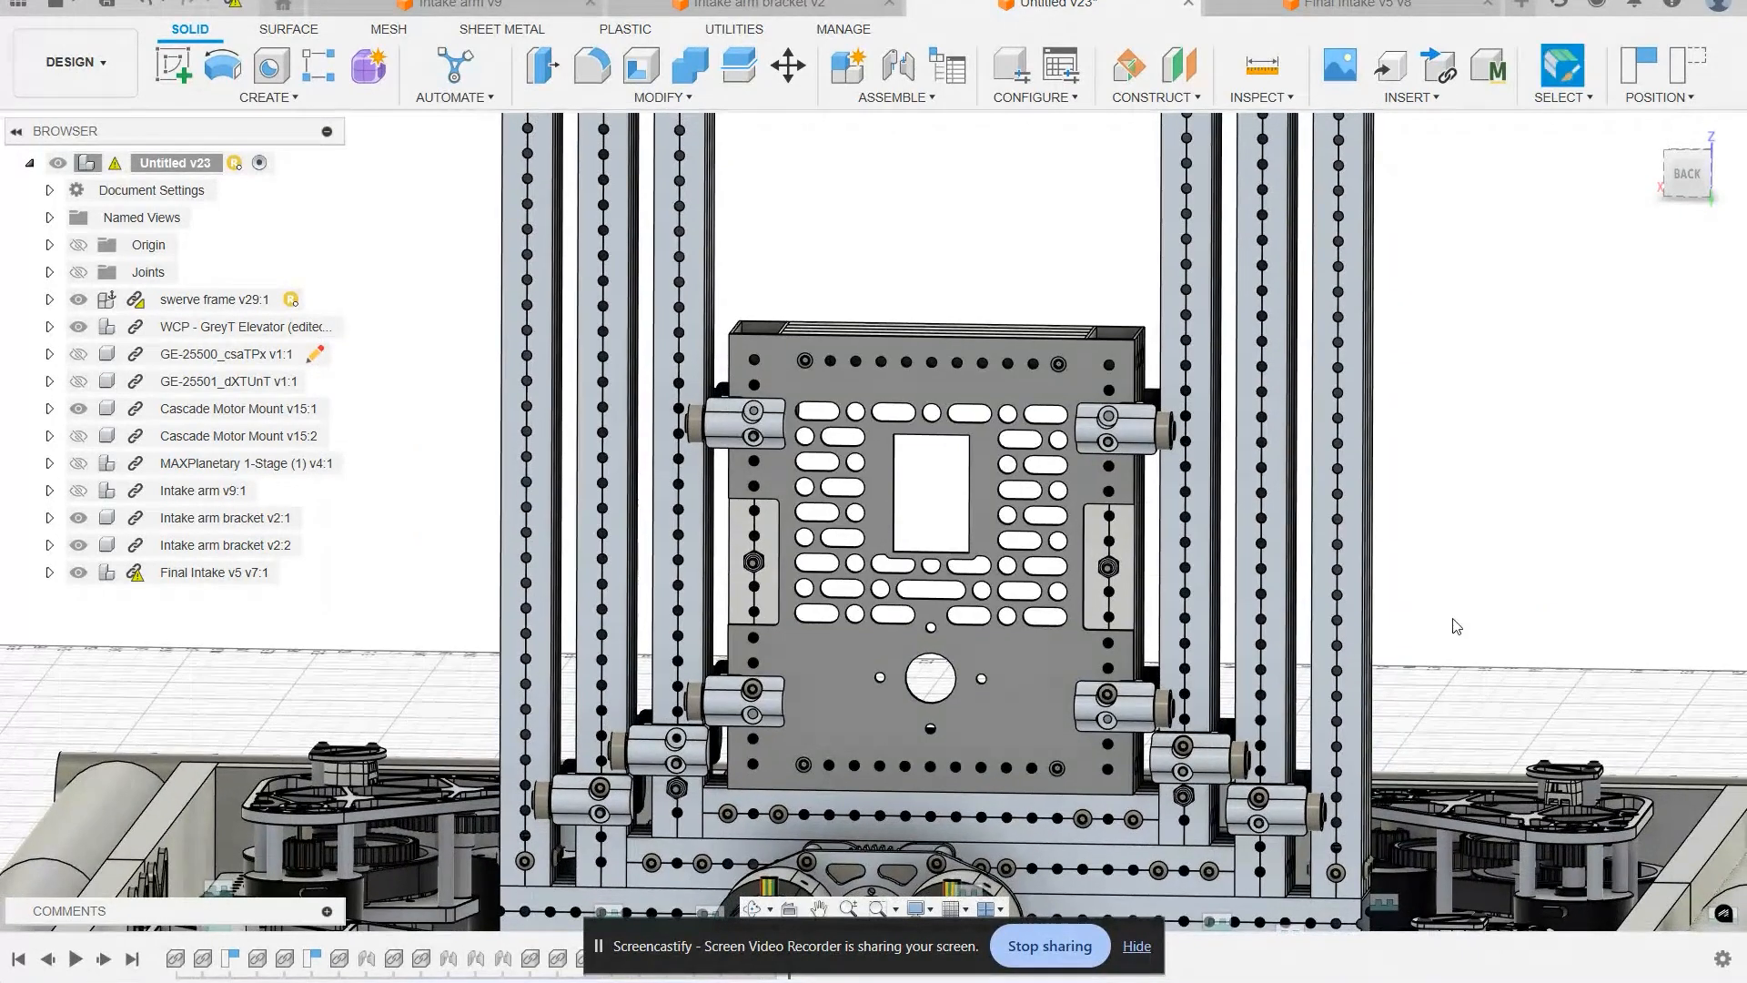
shift+middle_drag(1453, 620, 1420, 617)
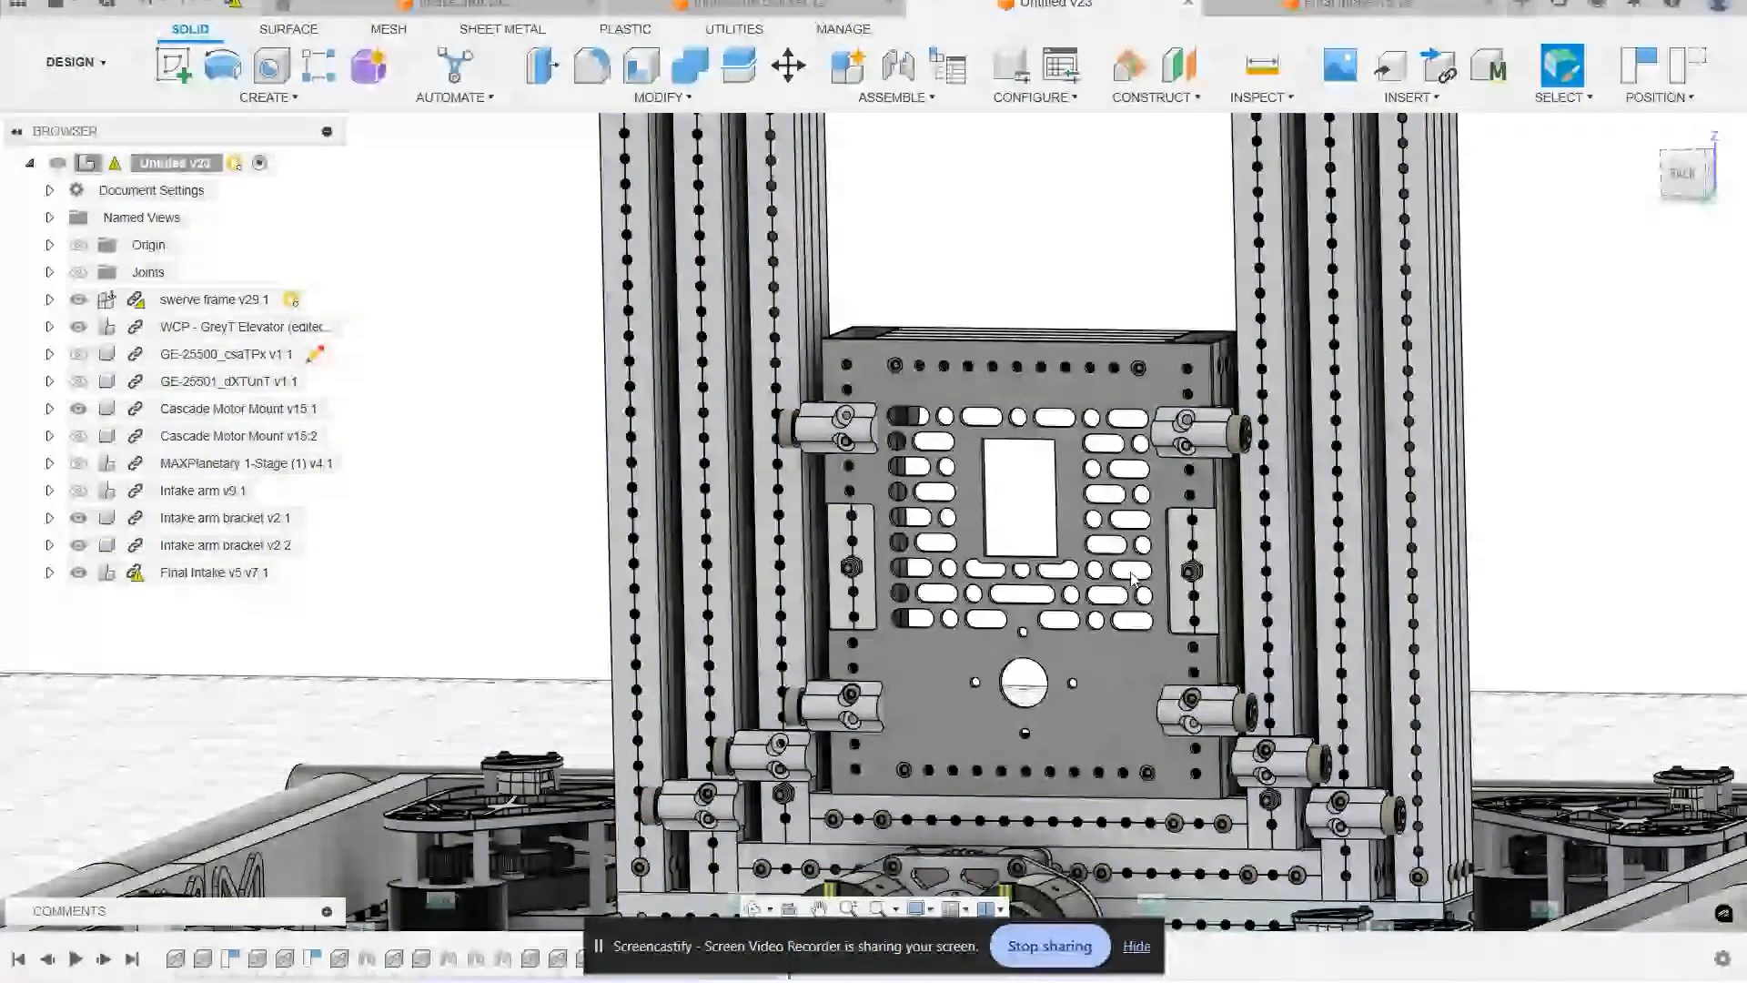
shift+middle_drag(1593, 623, 1227, 597)
scroll(1192, 619, up, 2)
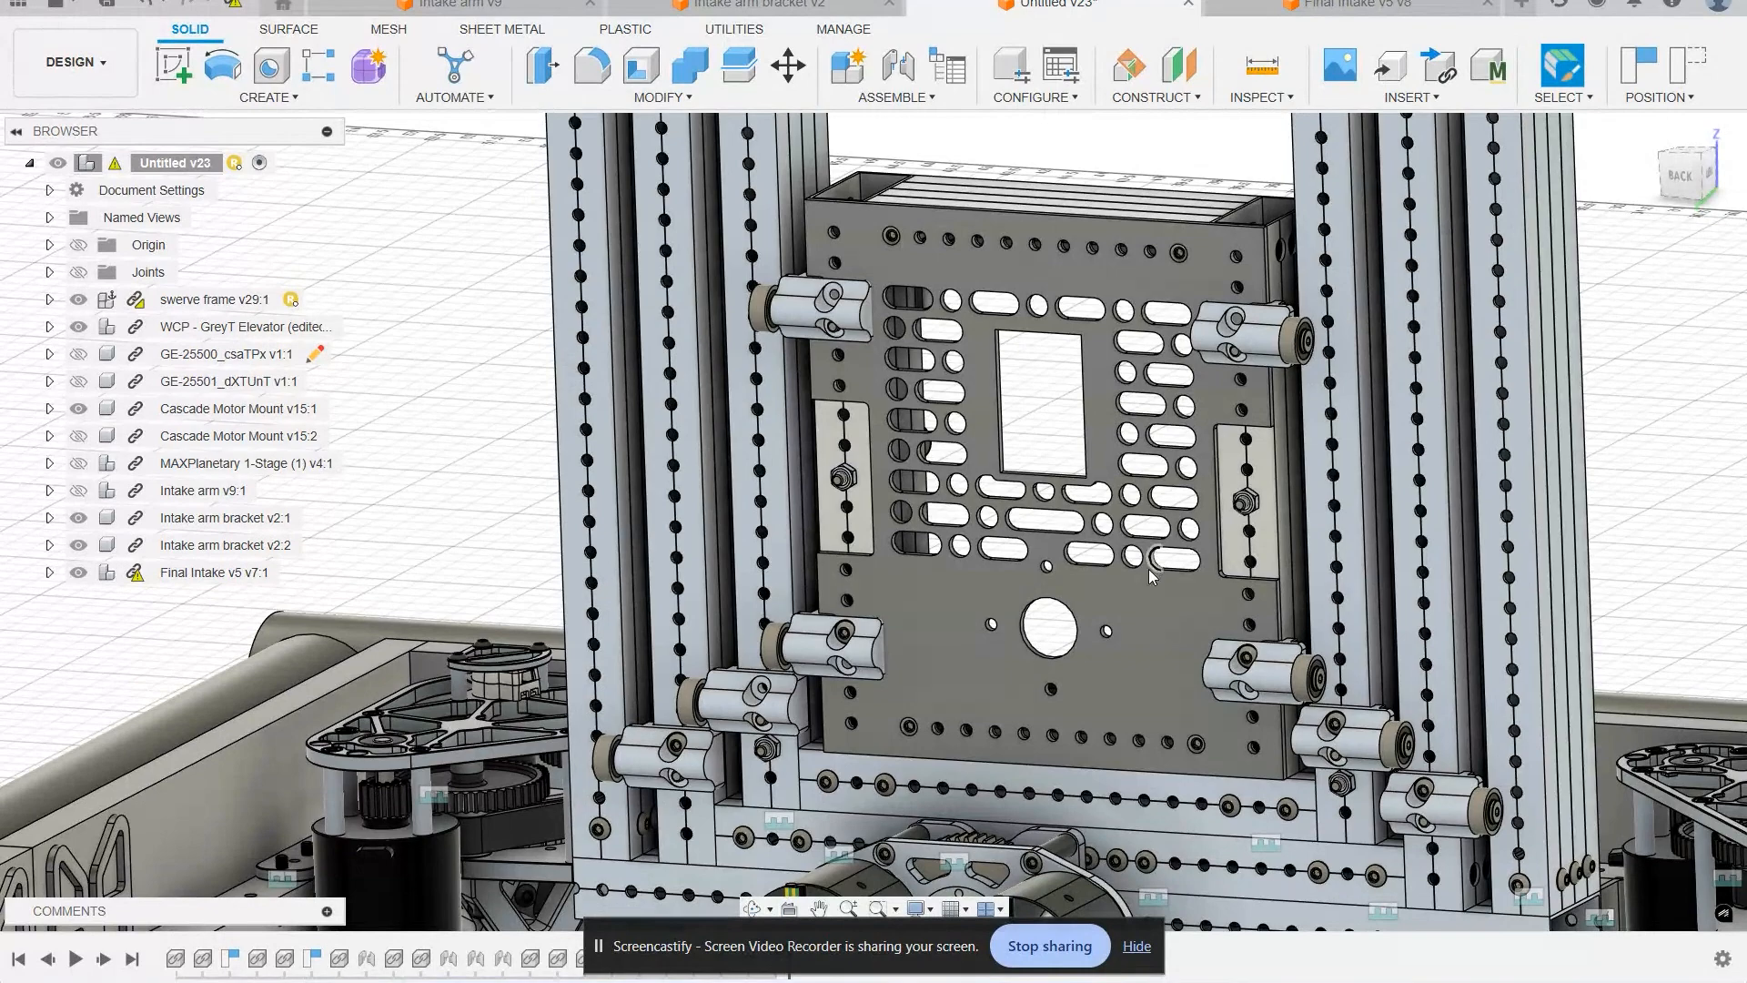
middle_drag(1047, 628, 778, 560)
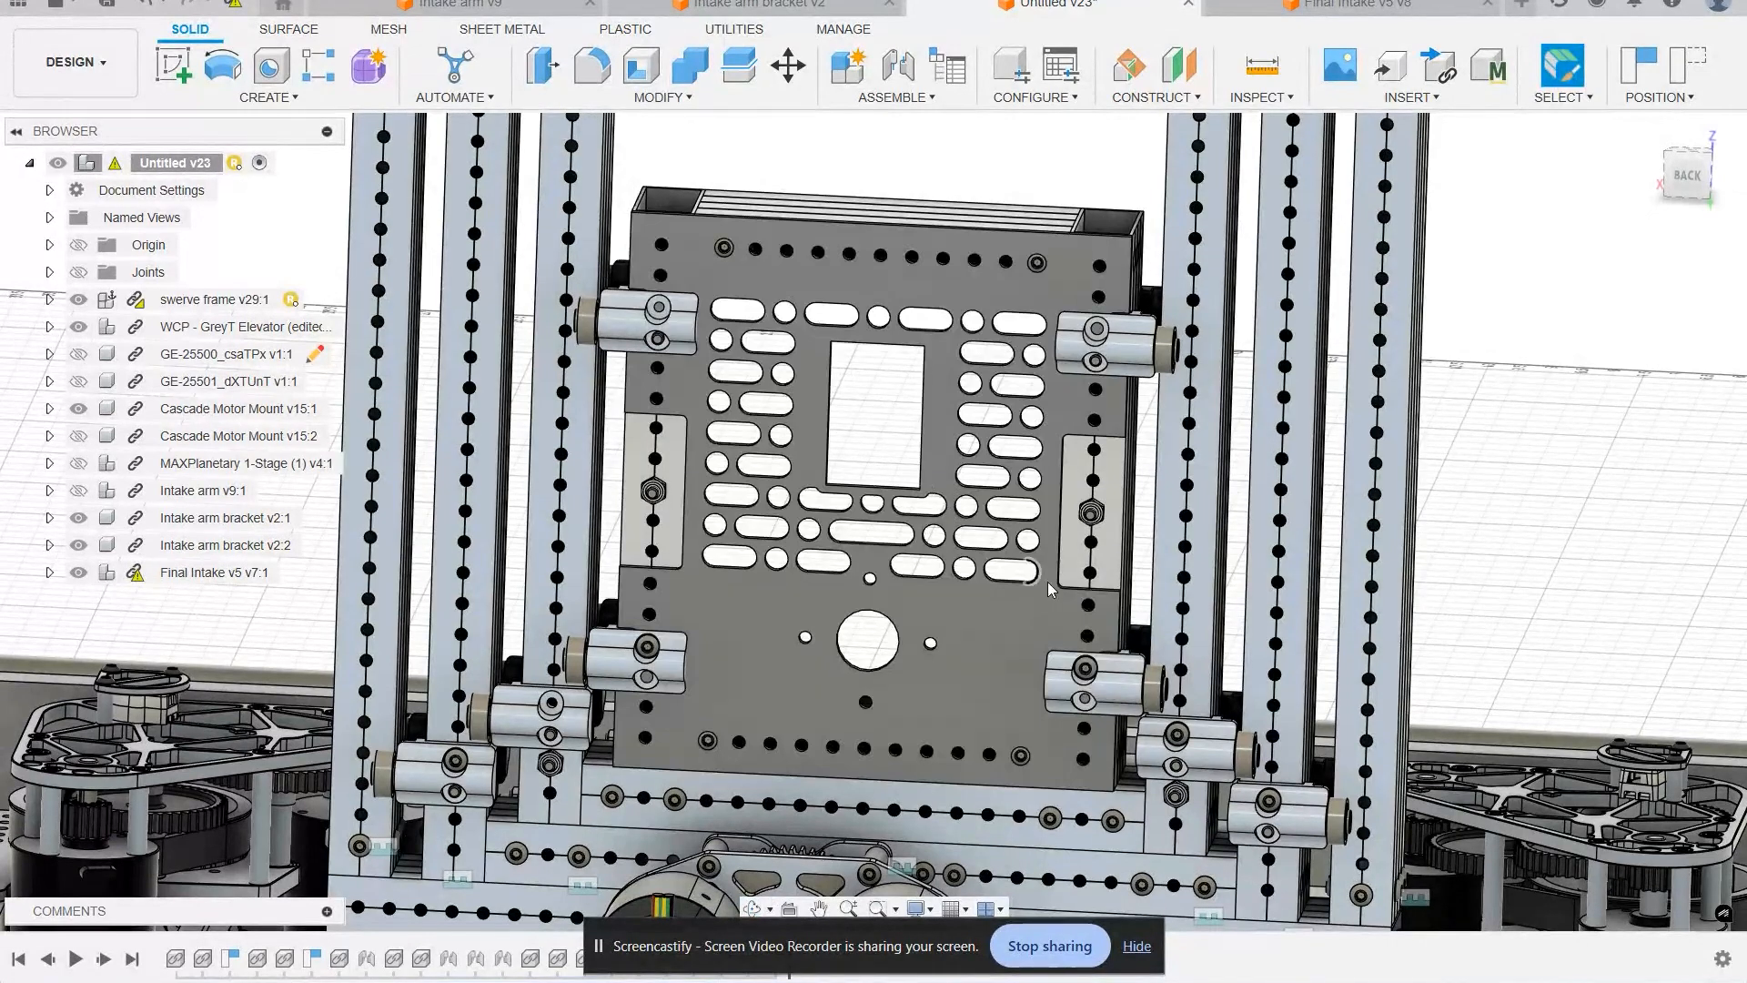
scroll(1028, 582, down, 4)
shift+middle_drag(1090, 537, 1378, 570)
scroll(1092, 599, down, 3)
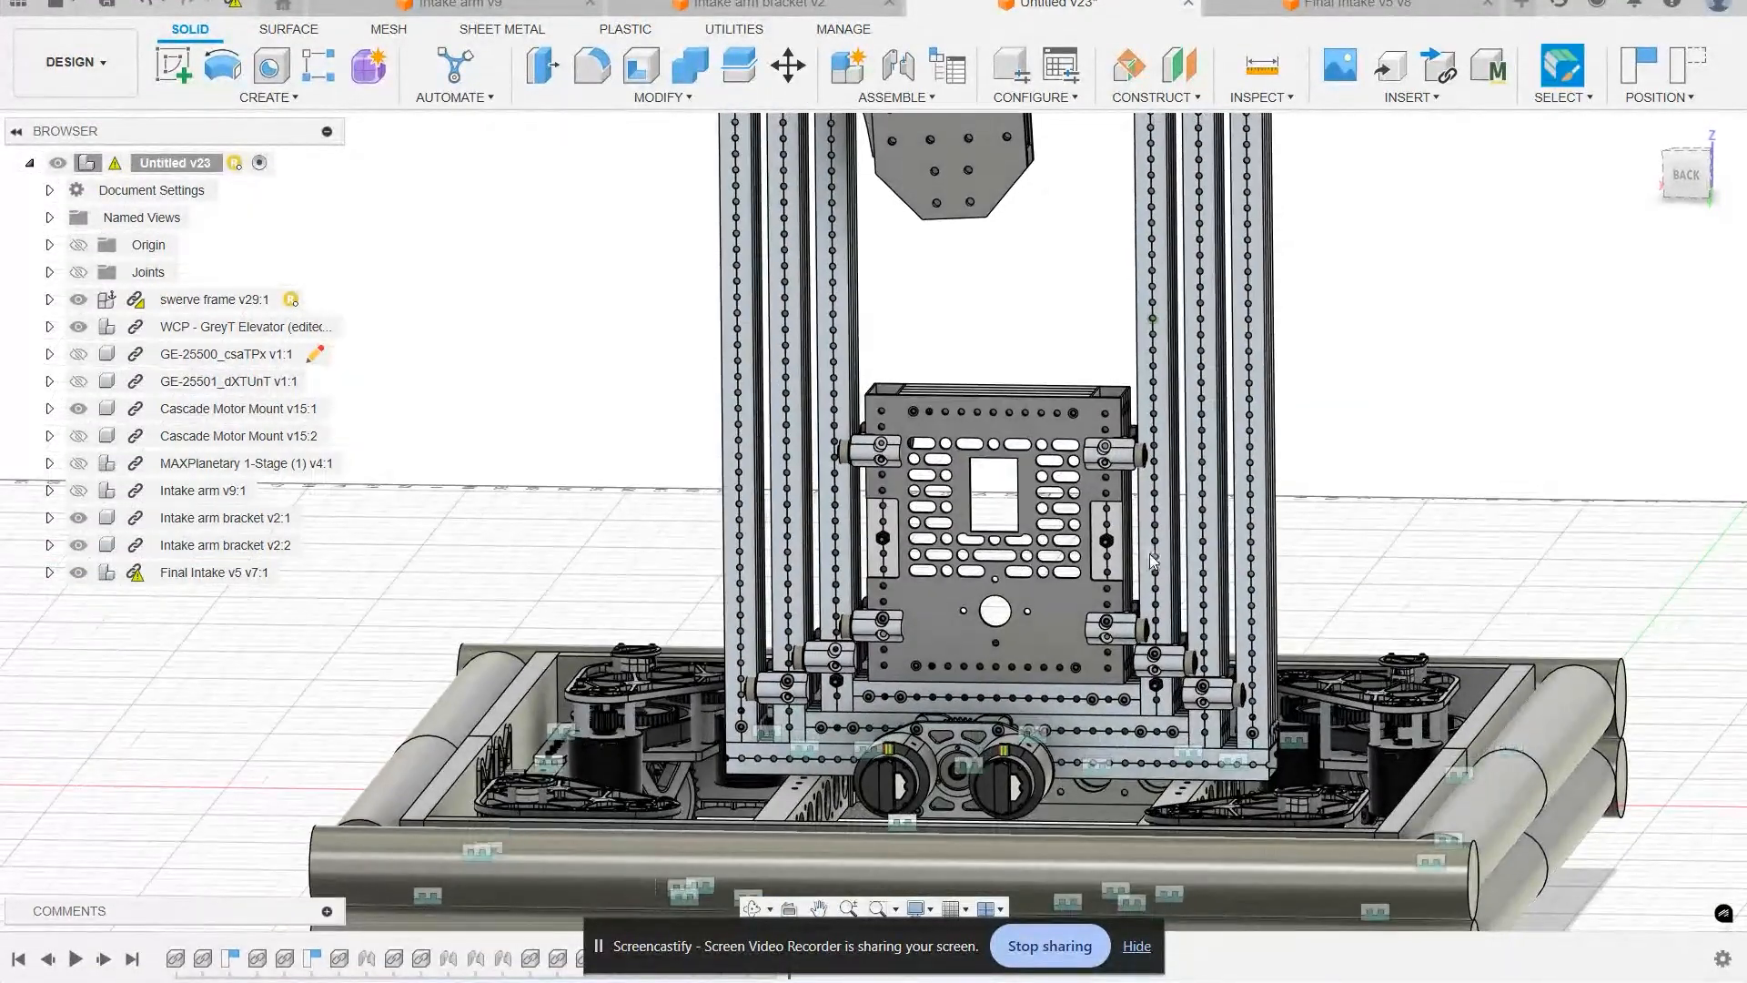
scroll(990, 584, up, 3)
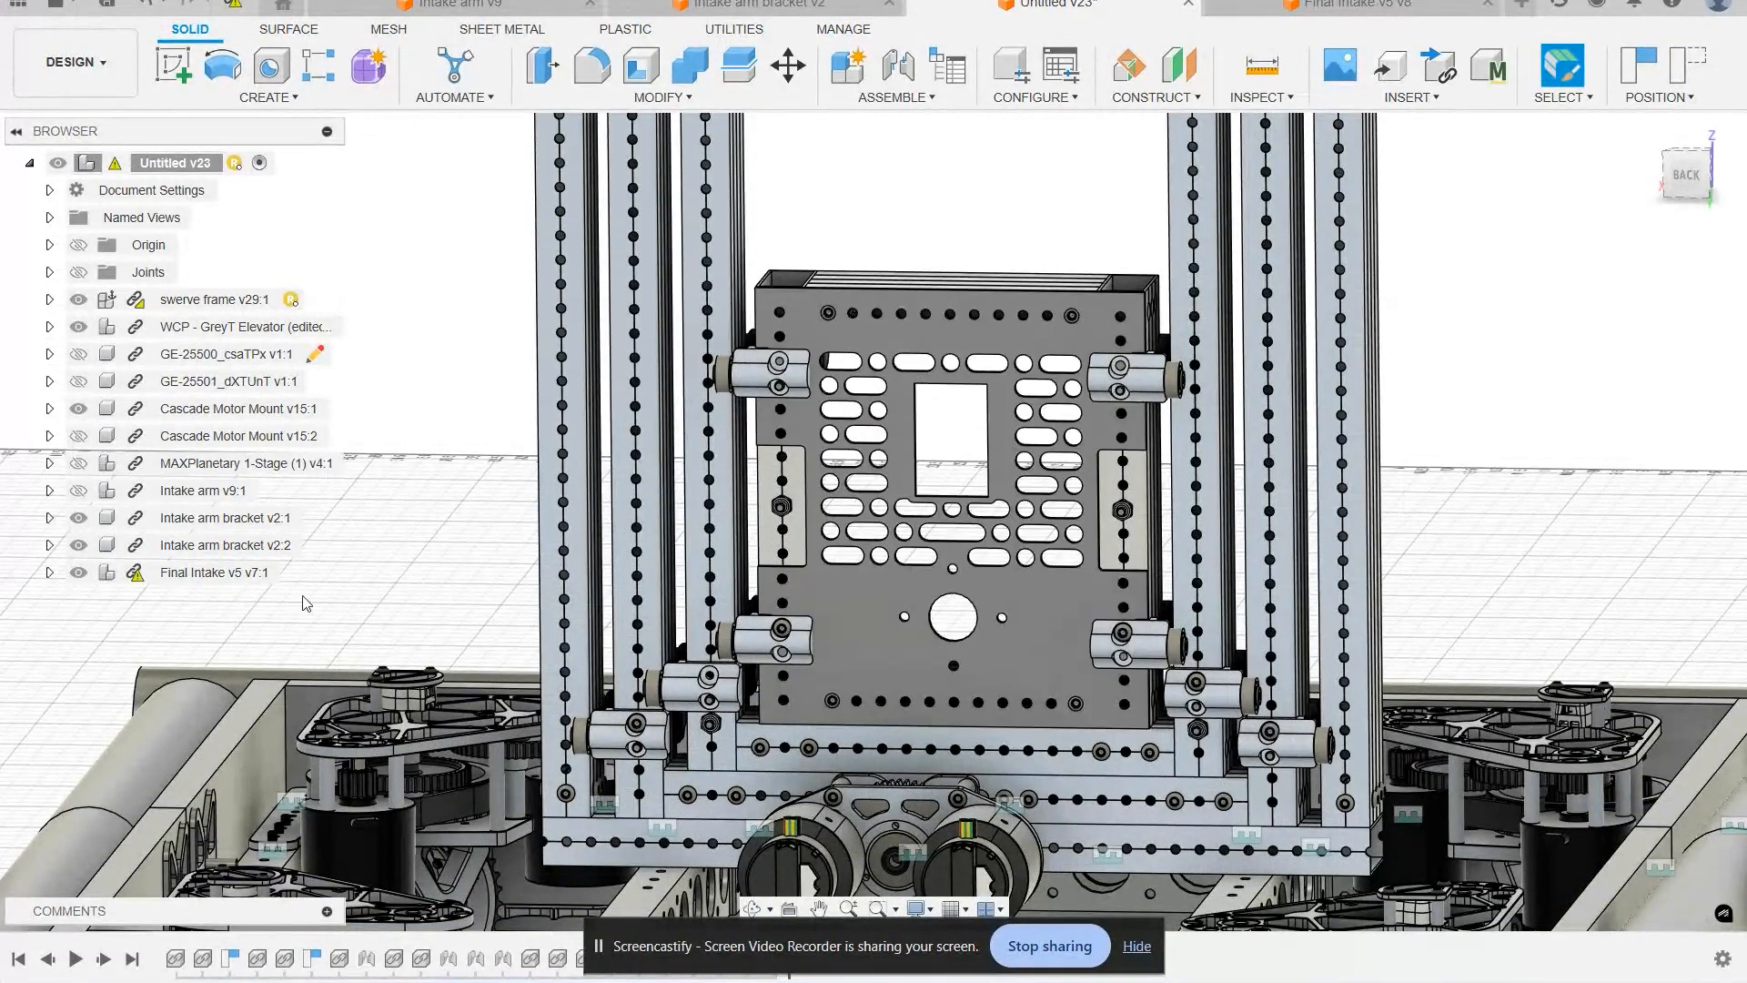
Step: Show Intake arm v9:1, MAXPlanetary 1-Stage (1) v4:1 and Cascade Motor Mount v15:2 again
click(79, 490)
click(78, 463)
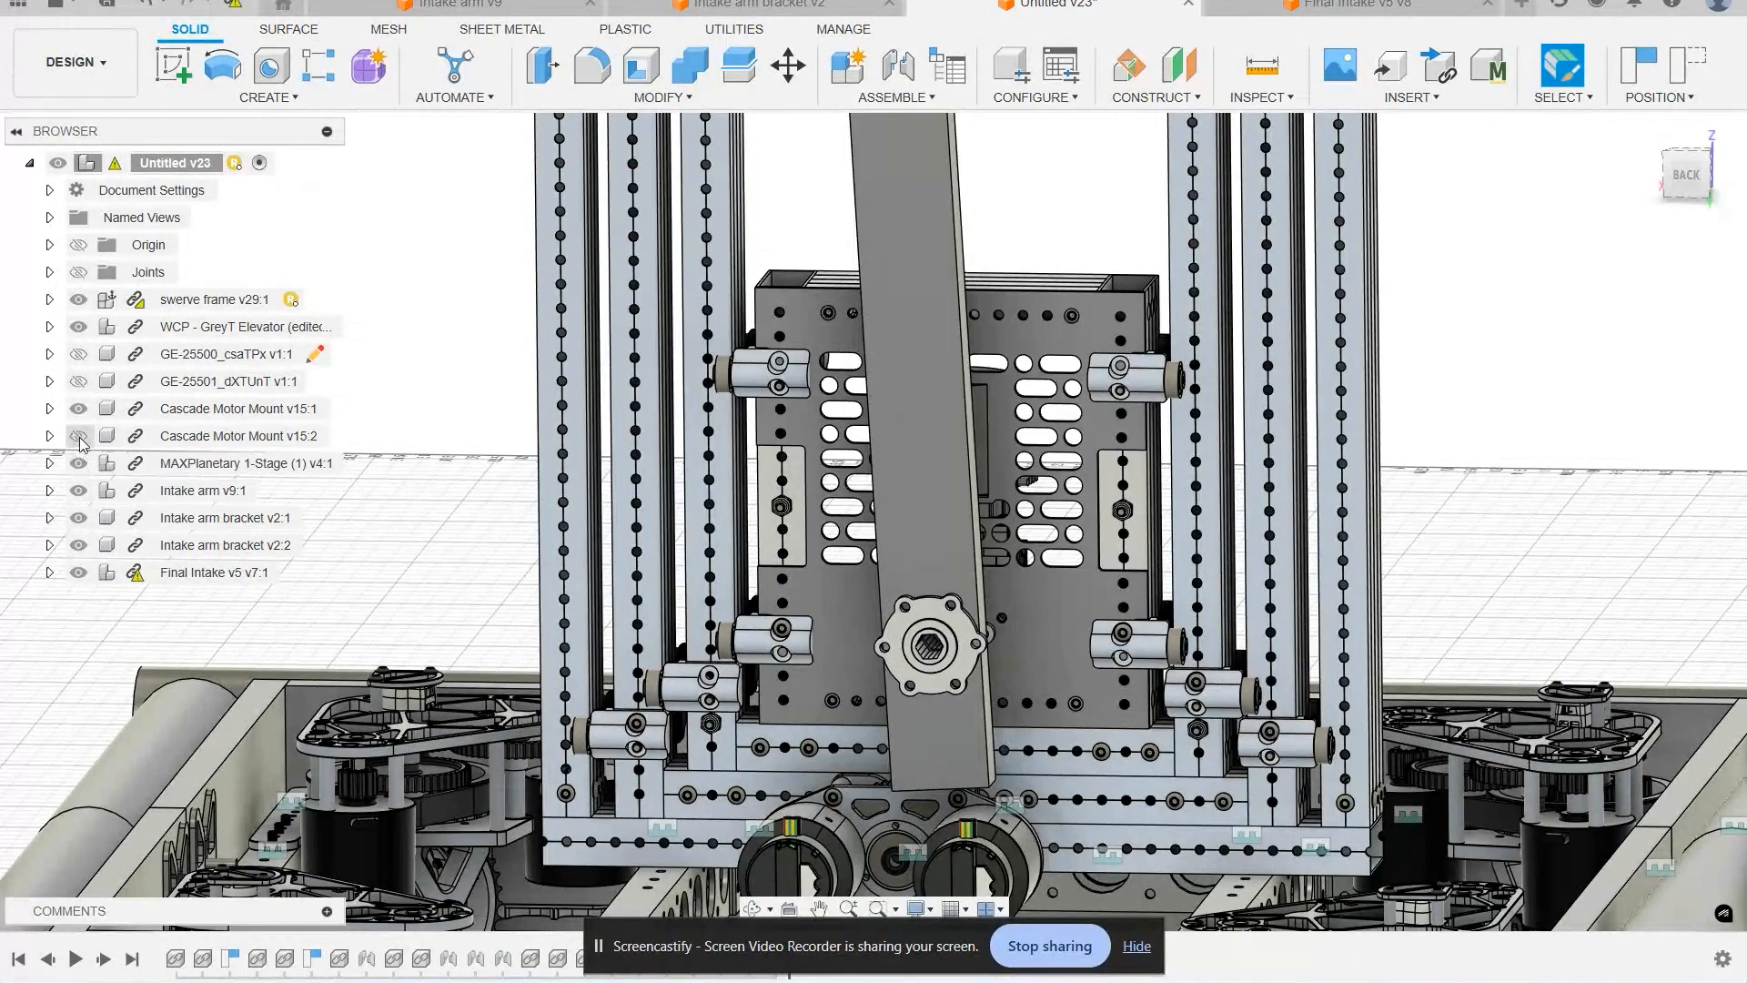
click(79, 435)
Step: Swing the intake arm from upright down to horizontal beyond the frame's bumper, viewing the assembly squarely from the back
shift+middle_drag(1433, 593, 1374, 599)
scroll(1388, 599, down, 4)
middle_drag(1485, 633, 1257, 620)
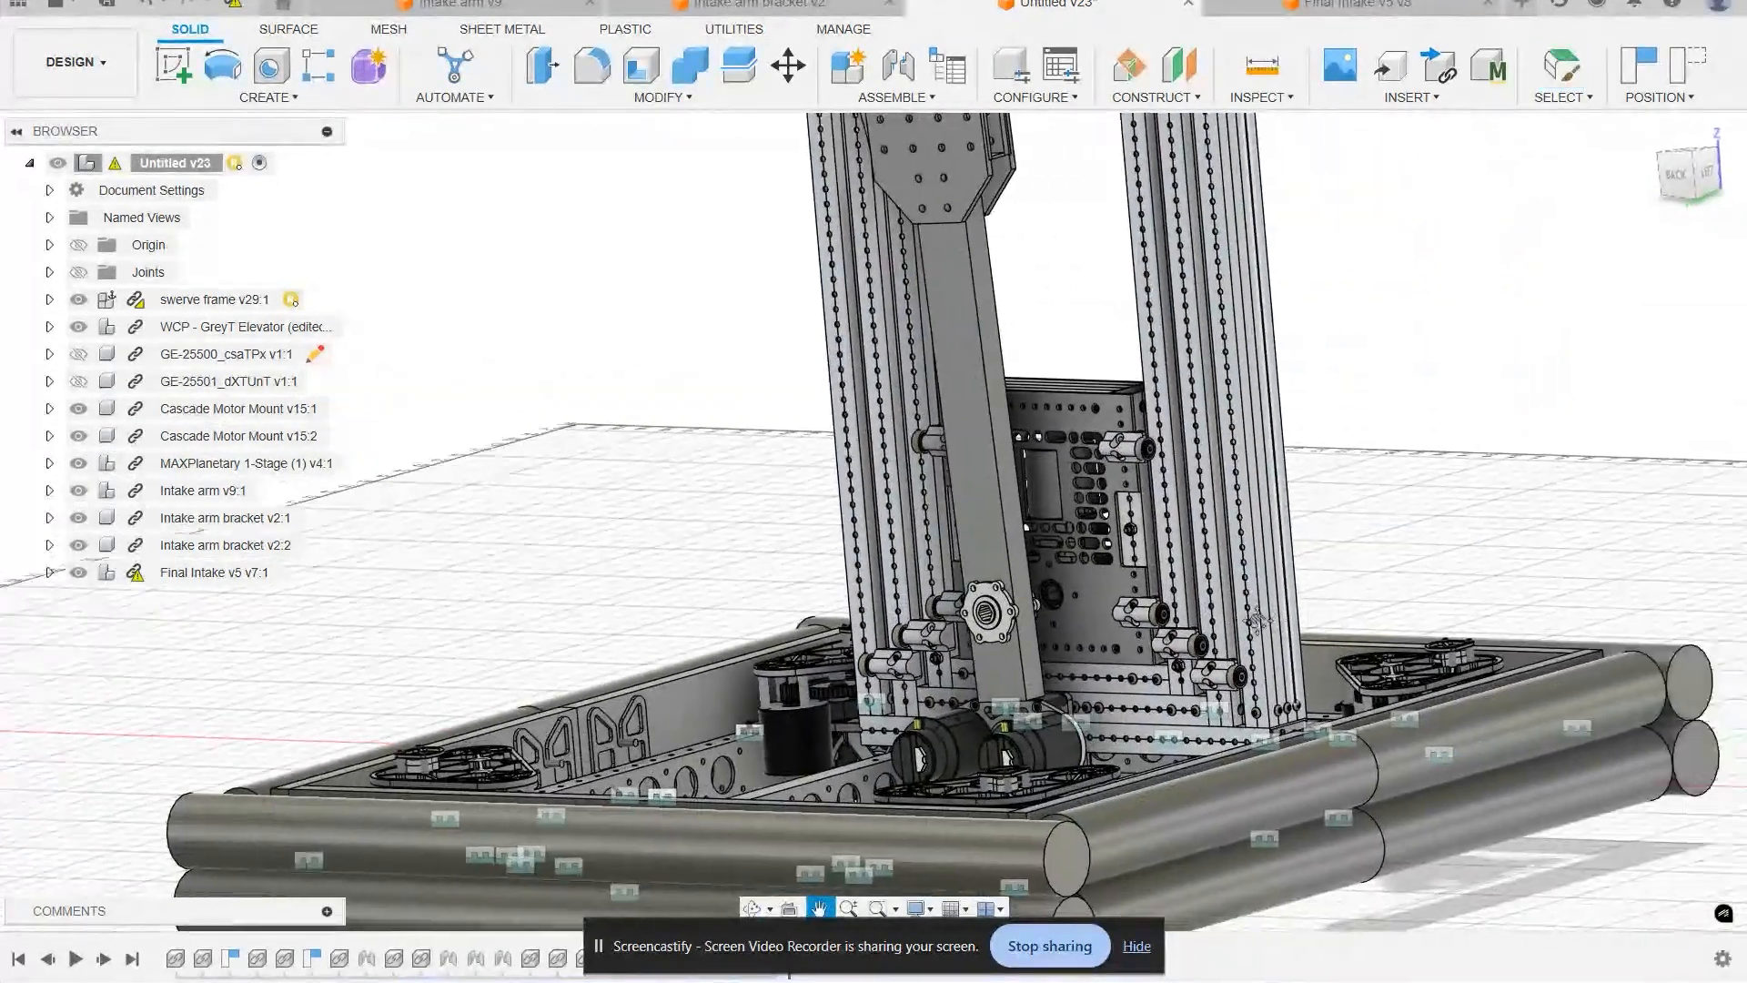
scroll(1477, 480, down, 2)
click(1688, 182)
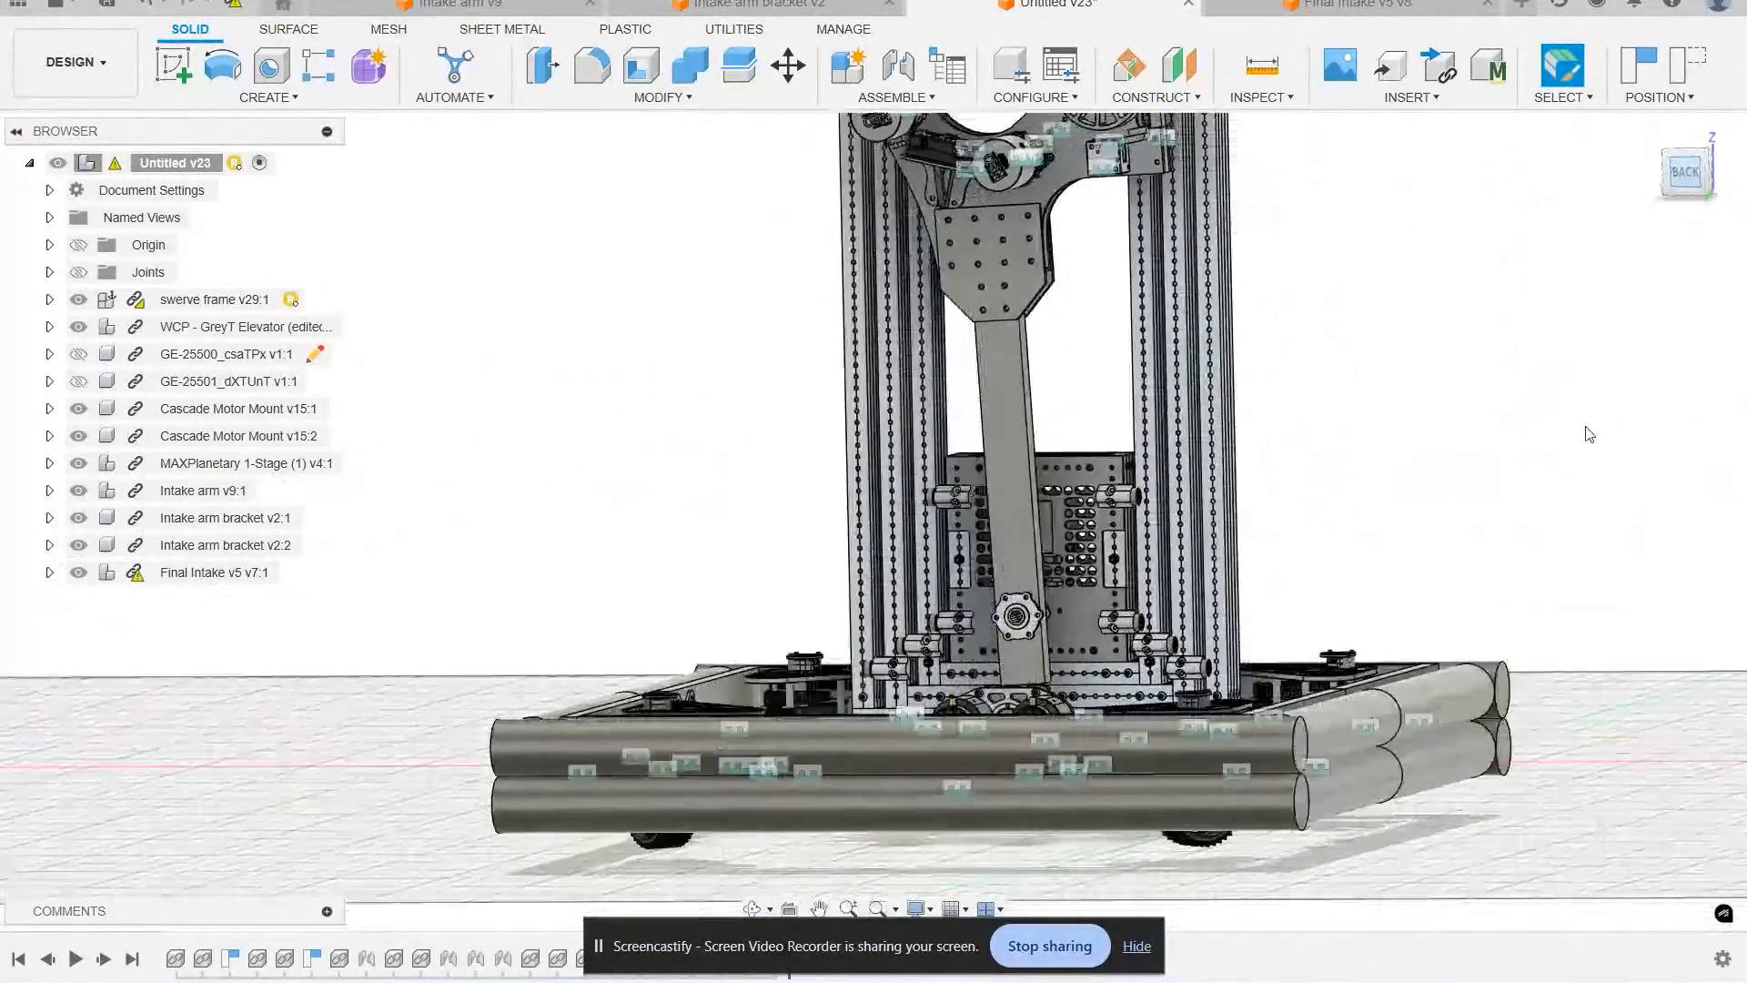
middle_drag(1527, 466, 1151, 457)
scroll(1315, 474, down, 2)
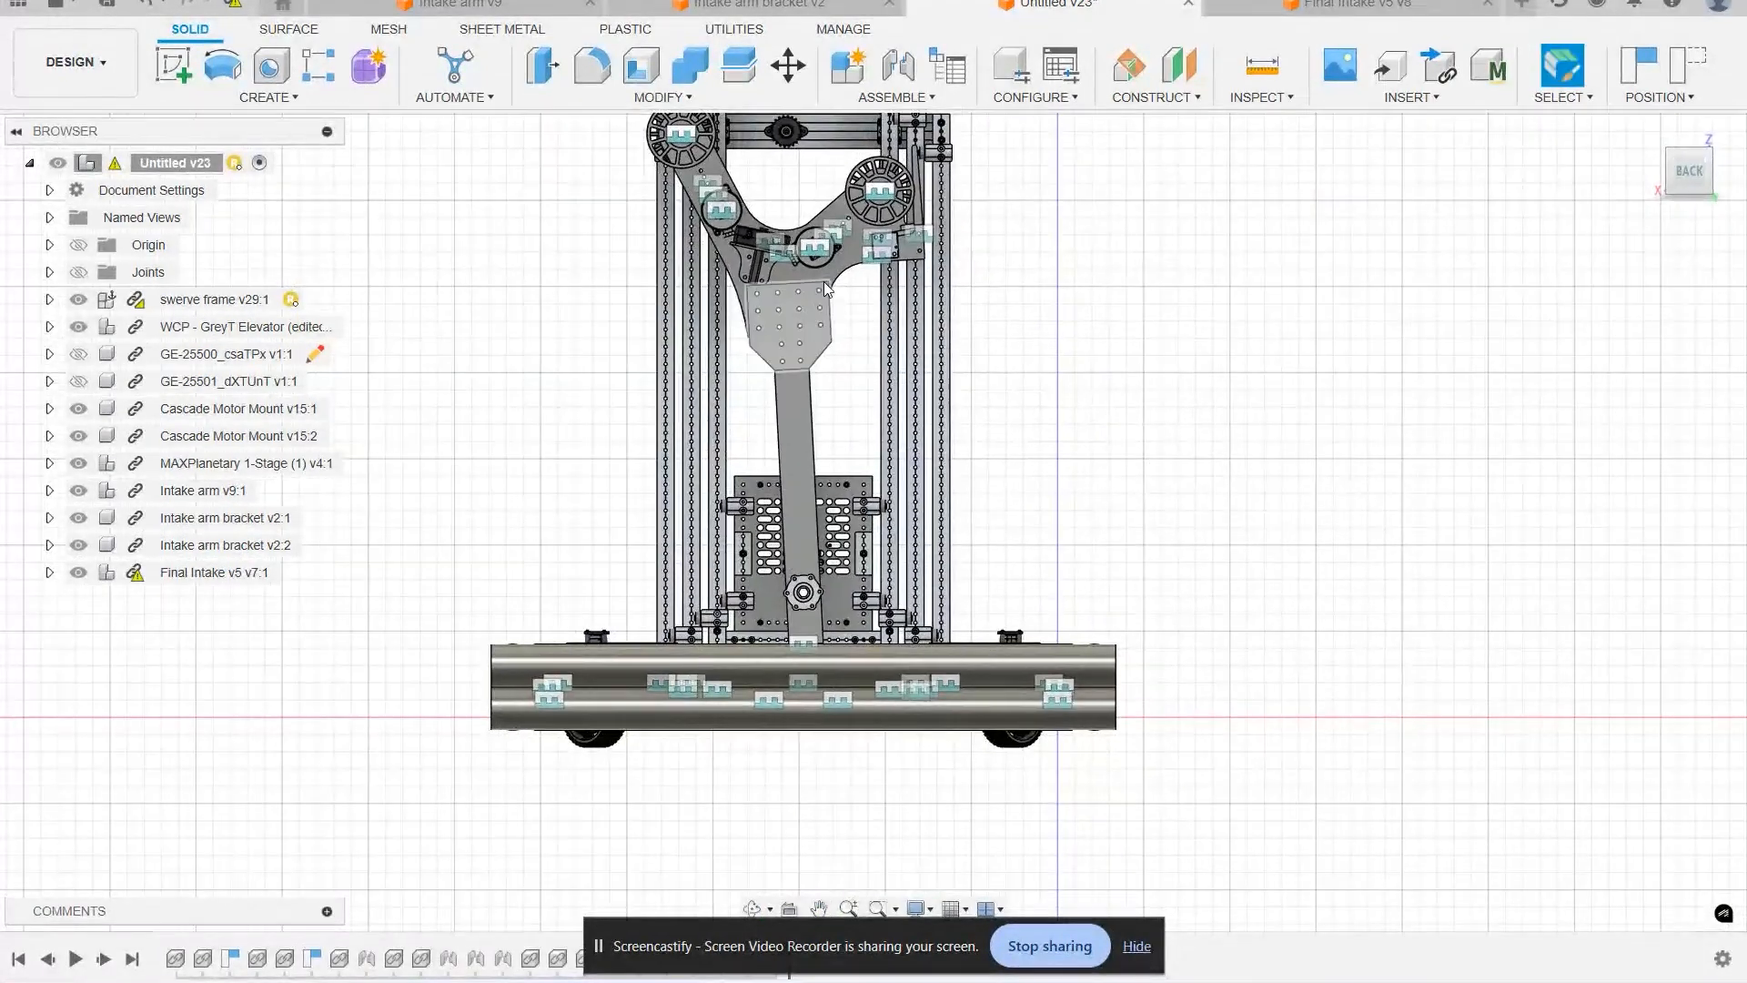
click(872, 256)
drag(966, 345, 1070, 767)
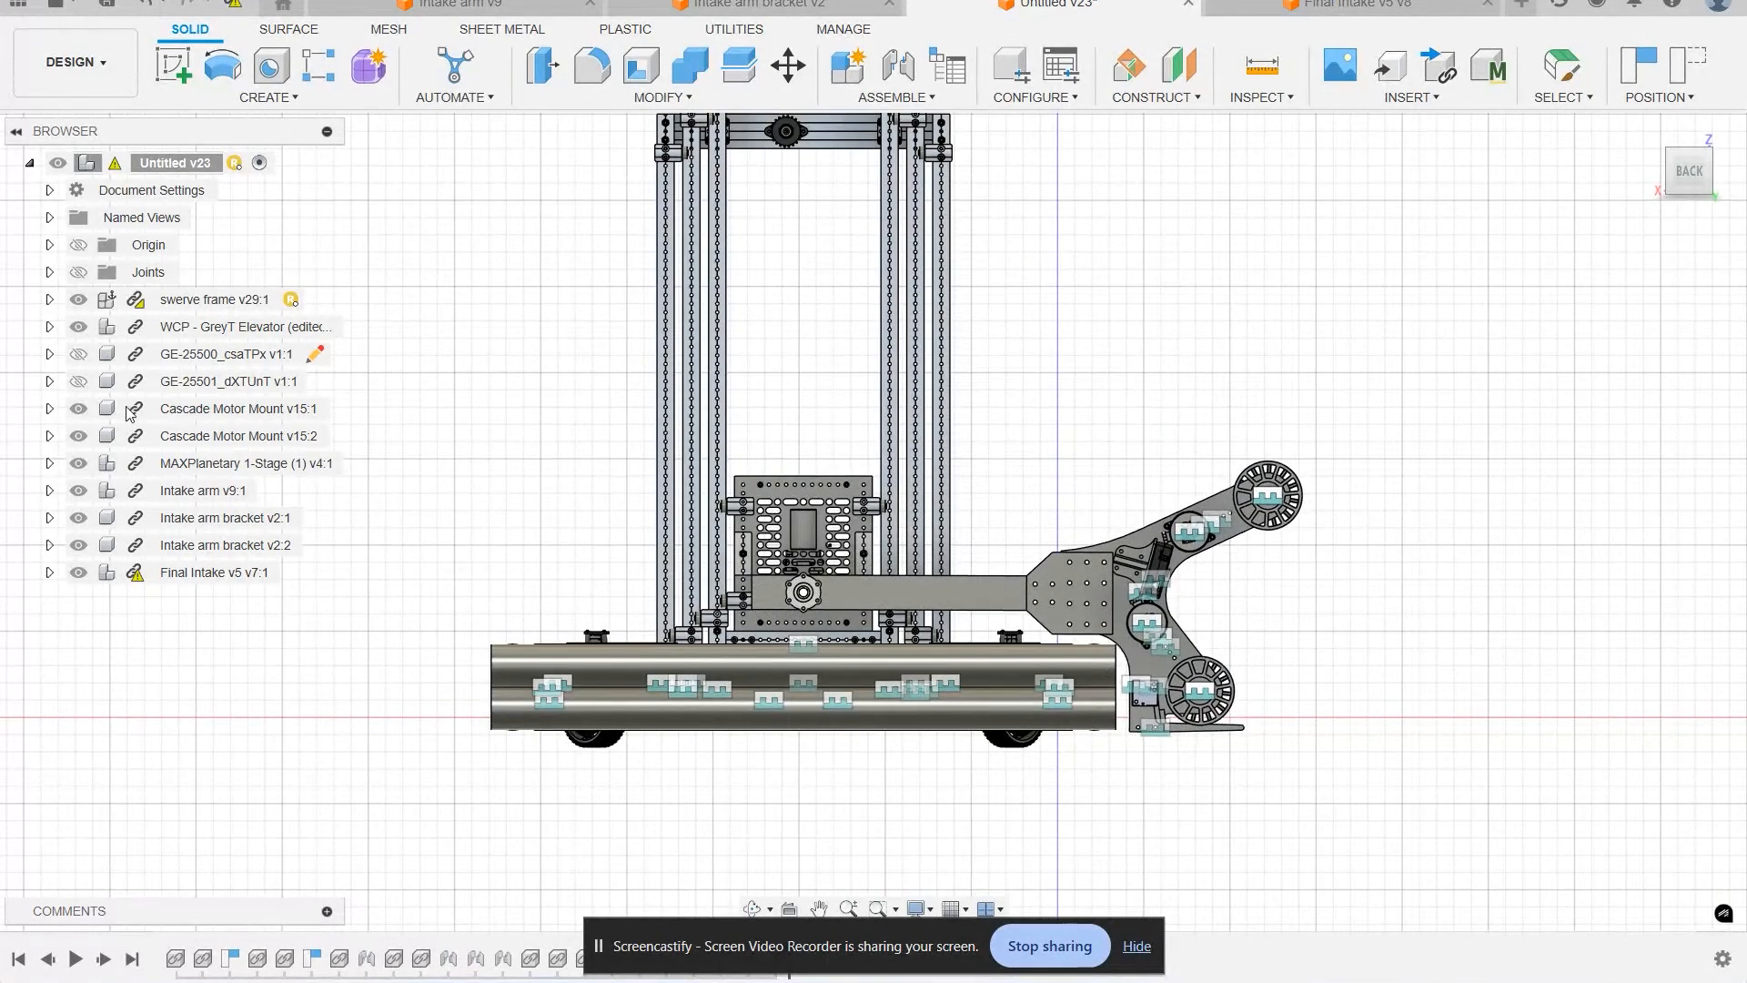
Step: Show the ball GE-25501_dXTUnT v1:1 and position it in front of the intake wheels, viewed up close
click(79, 381)
drag(1407, 633, 1437, 611)
middle_drag(1248, 592, 1080, 577)
scroll(1080, 577, up, 3)
middle_drag(1080, 577, 902, 573)
scroll(987, 577, up, 1)
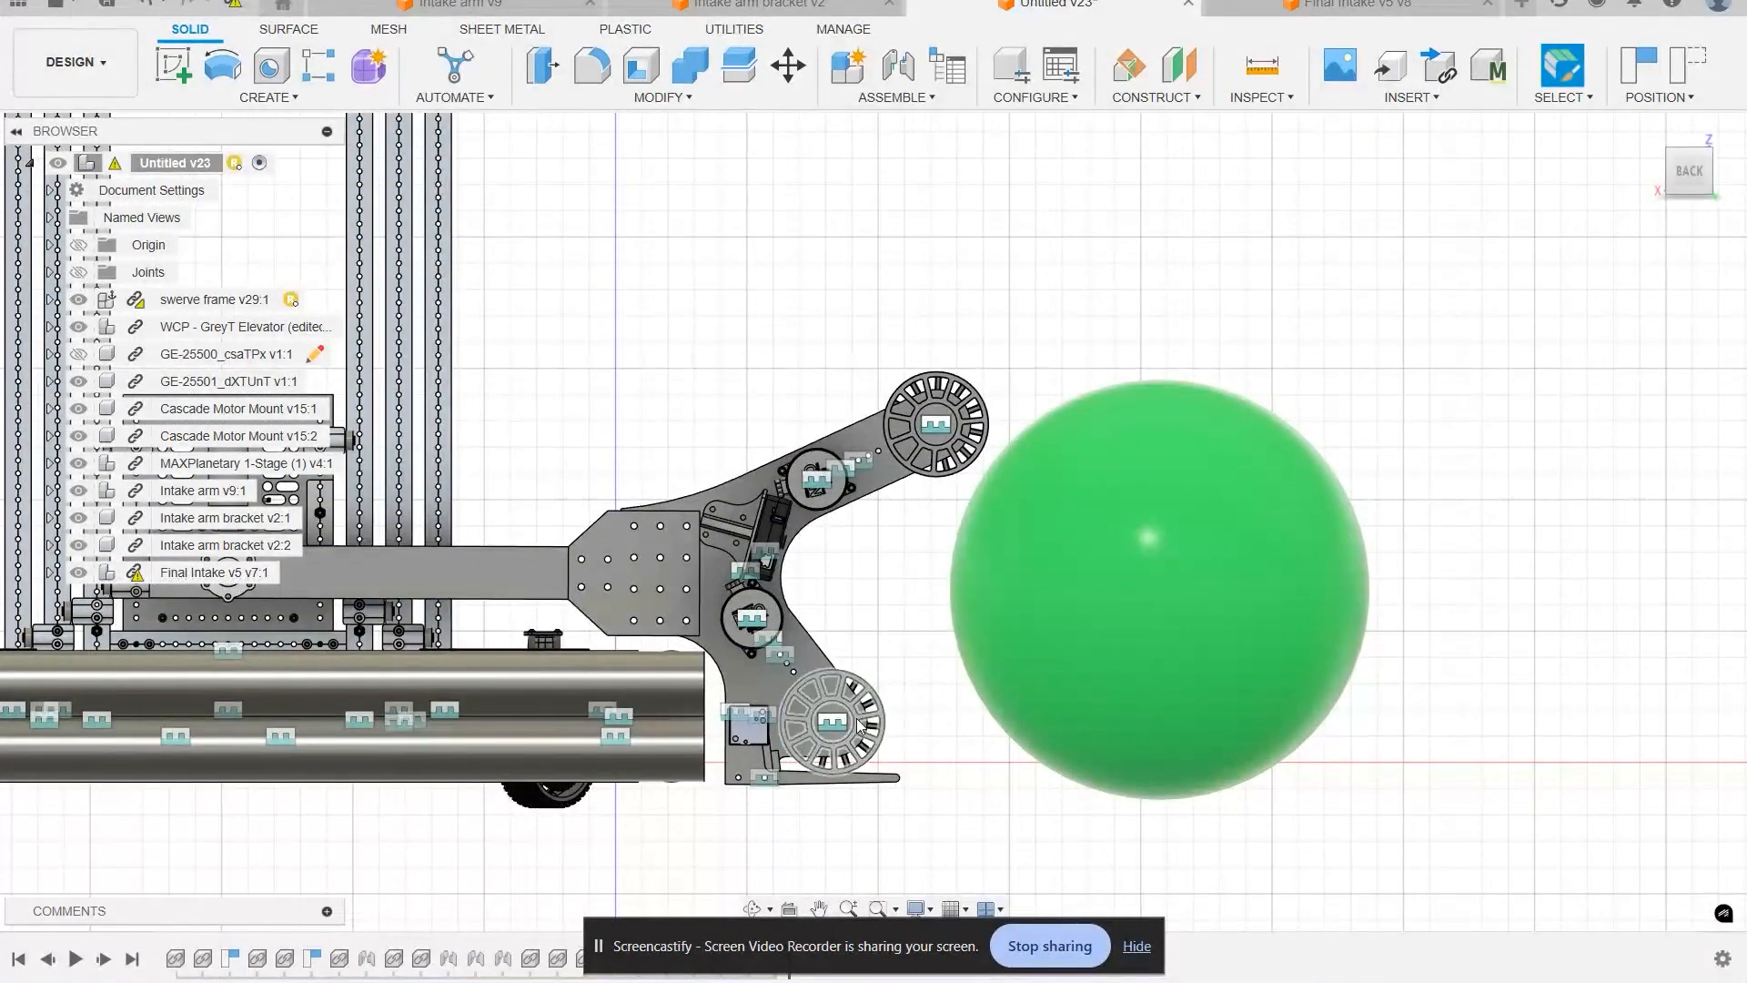
scroll(858, 724, up, 2)
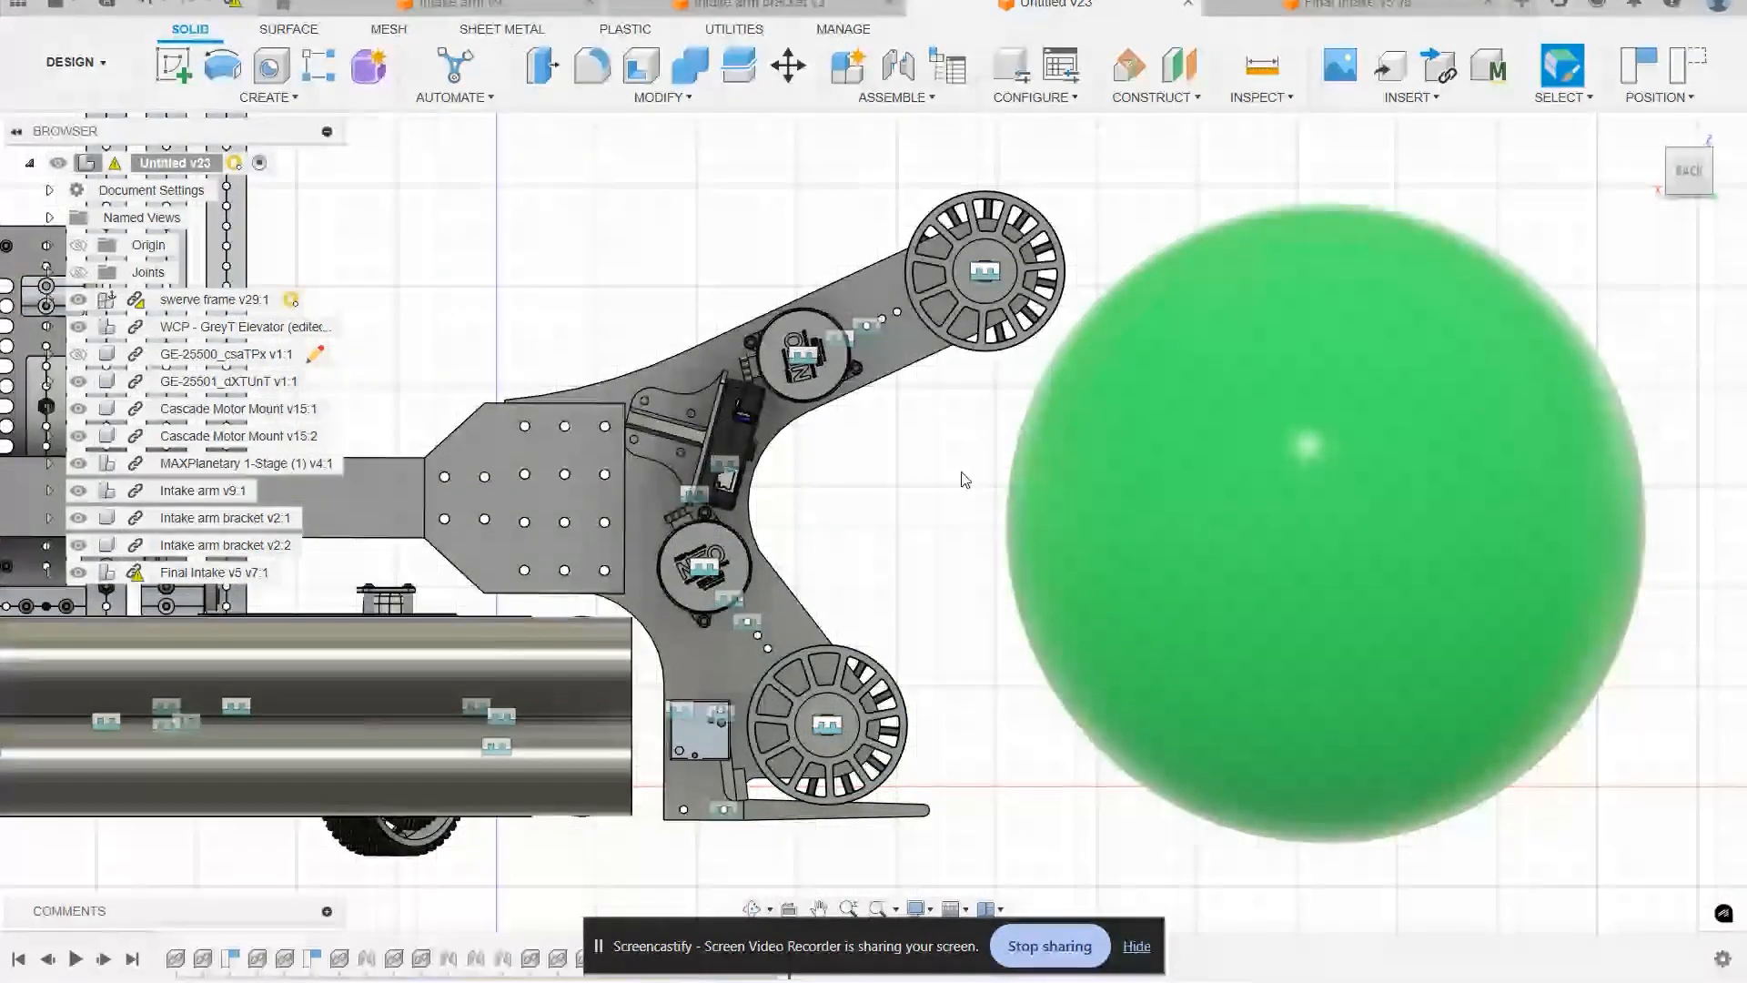
Step: Demonstrate the ball intake by moving the green ball against the upper intake wheel, away from it and back again
click(959, 292)
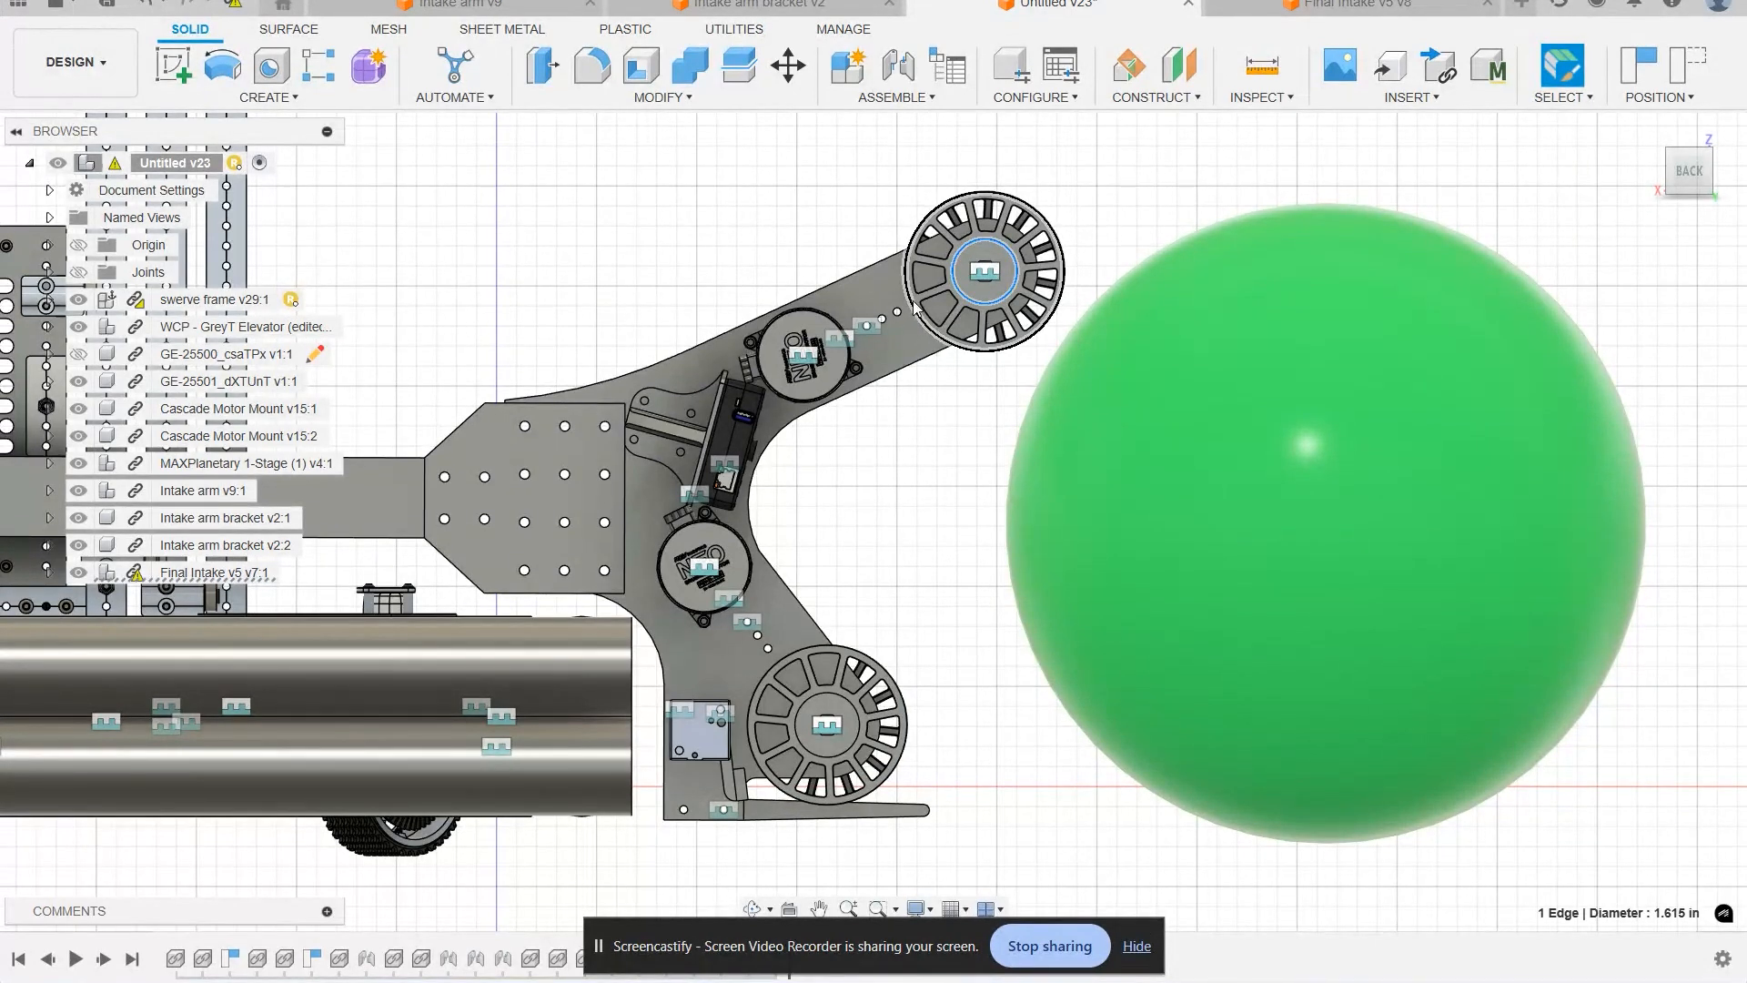
click(965, 395)
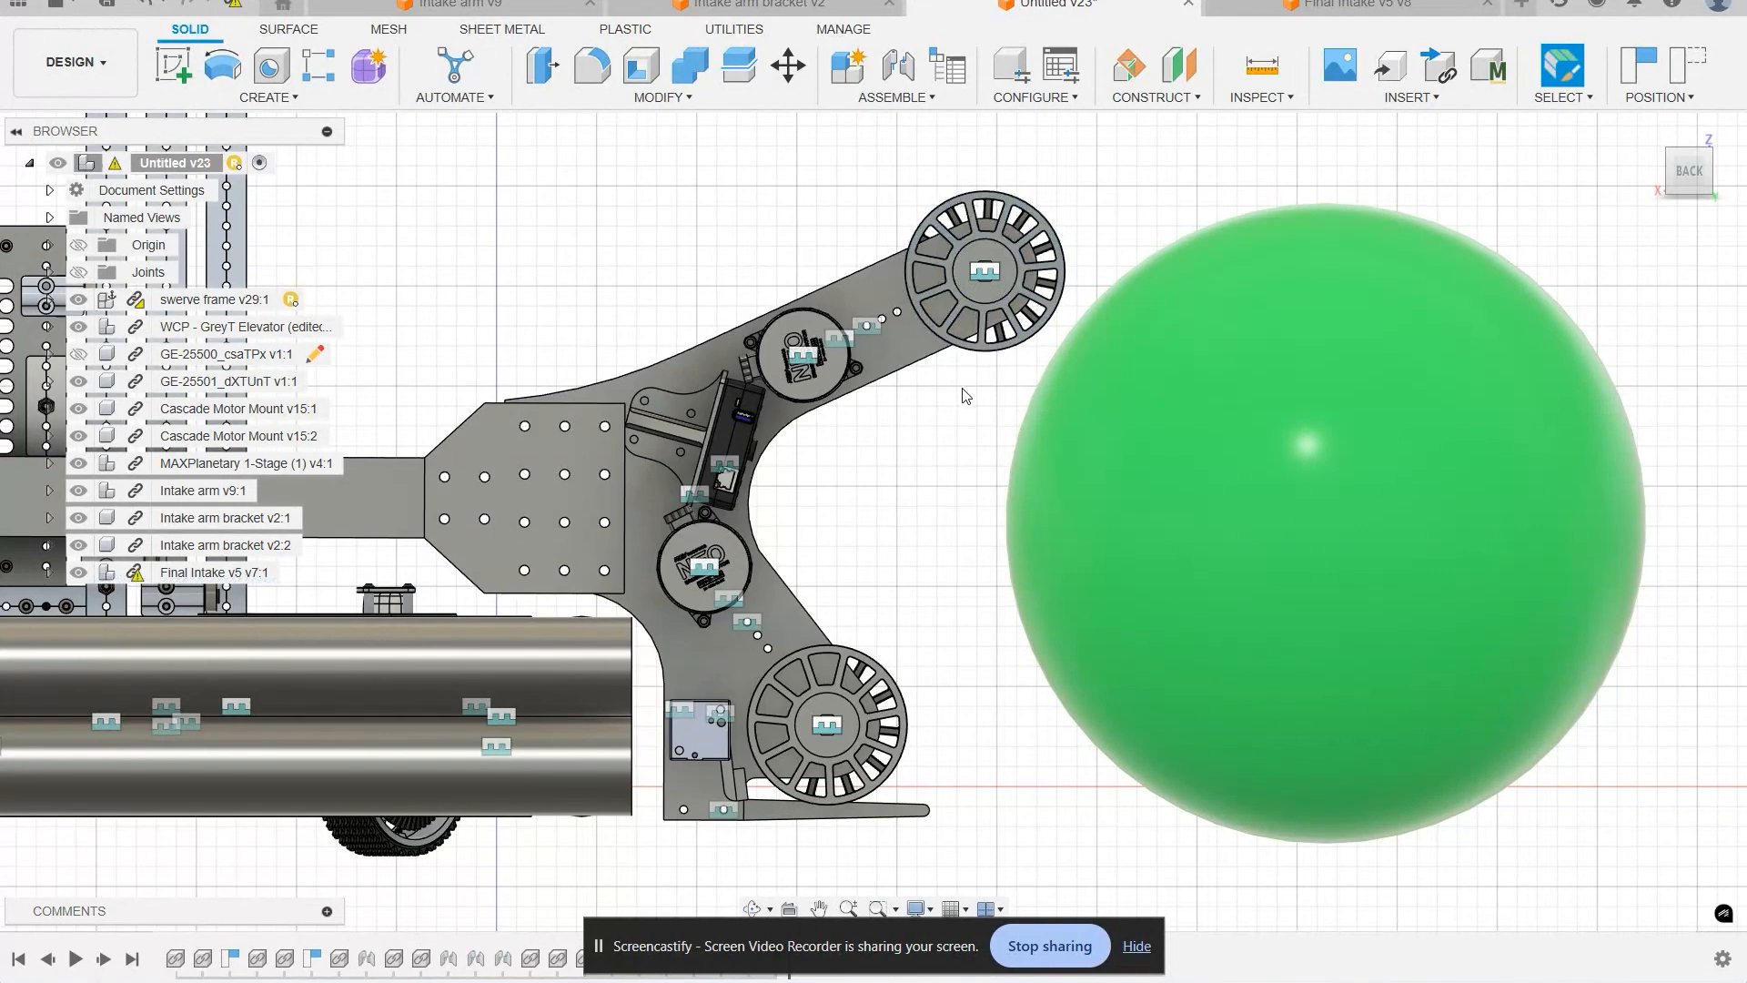
mouse_move(1243, 451)
mouse_down()
mouse_move(1201, 451)
mouse_move(1243, 445)
mouse_move(1217, 447)
mouse_up()
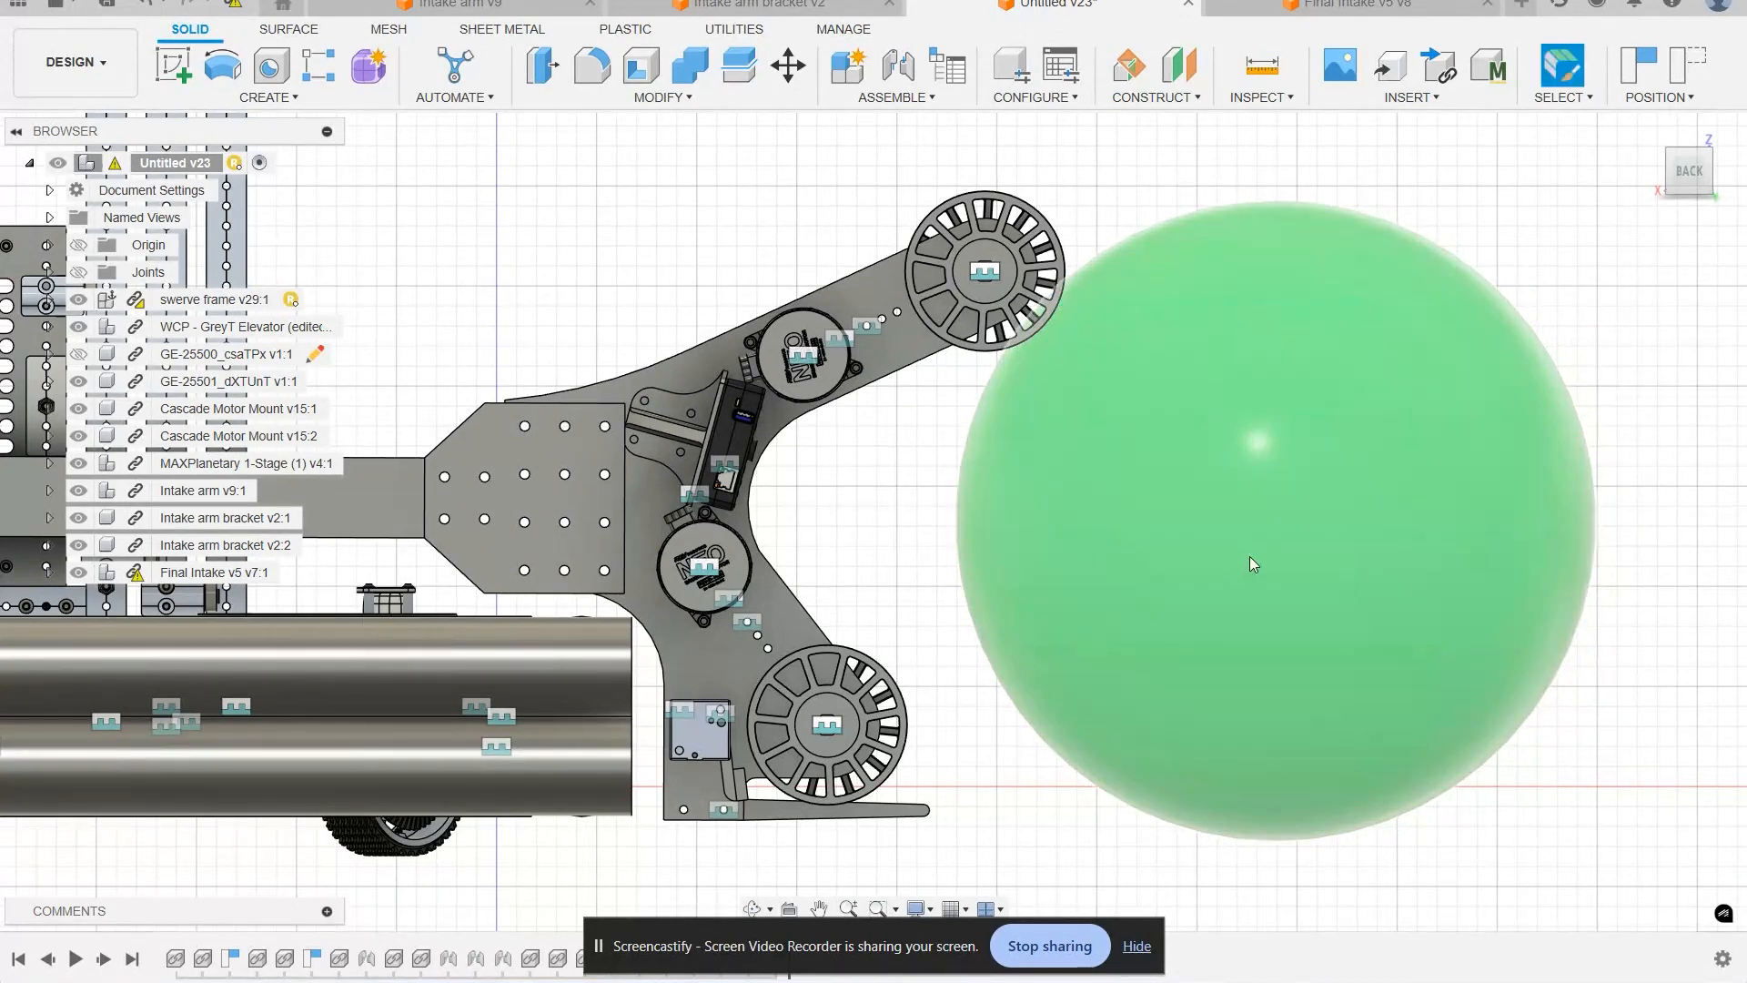
mouse_move(1238, 565)
mouse_down()
mouse_move(1266, 565)
mouse_move(1235, 556)
mouse_up()
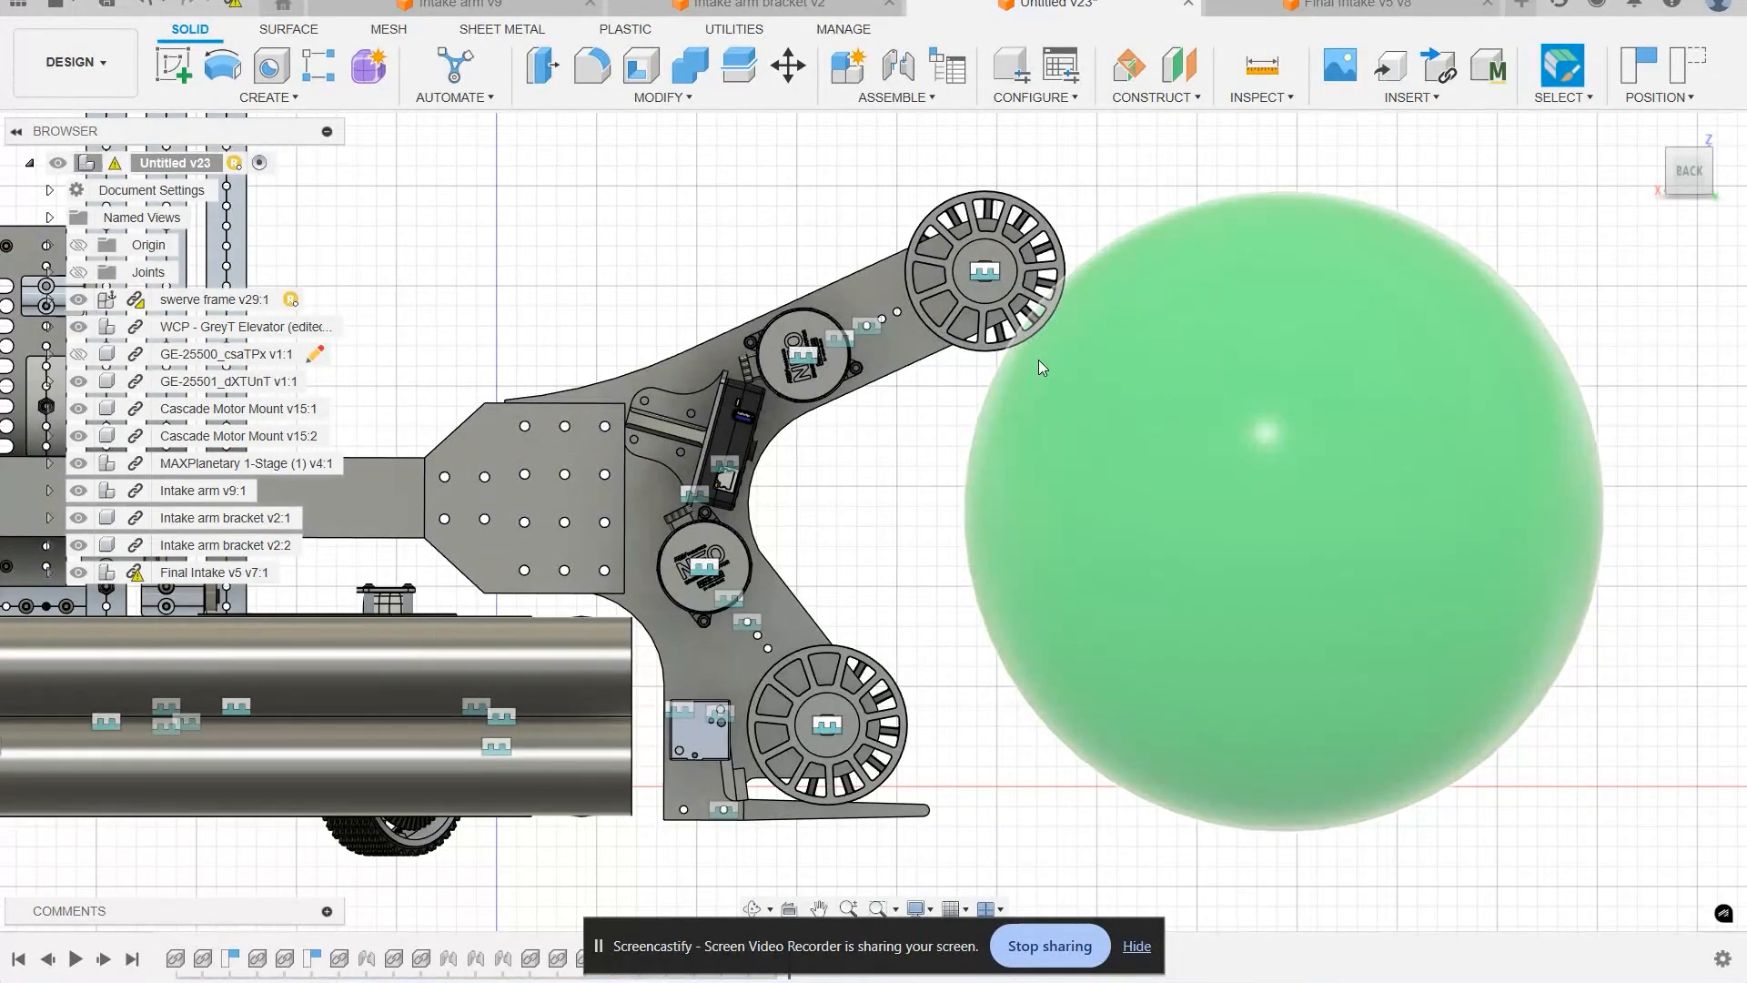
drag(1084, 380, 1133, 398)
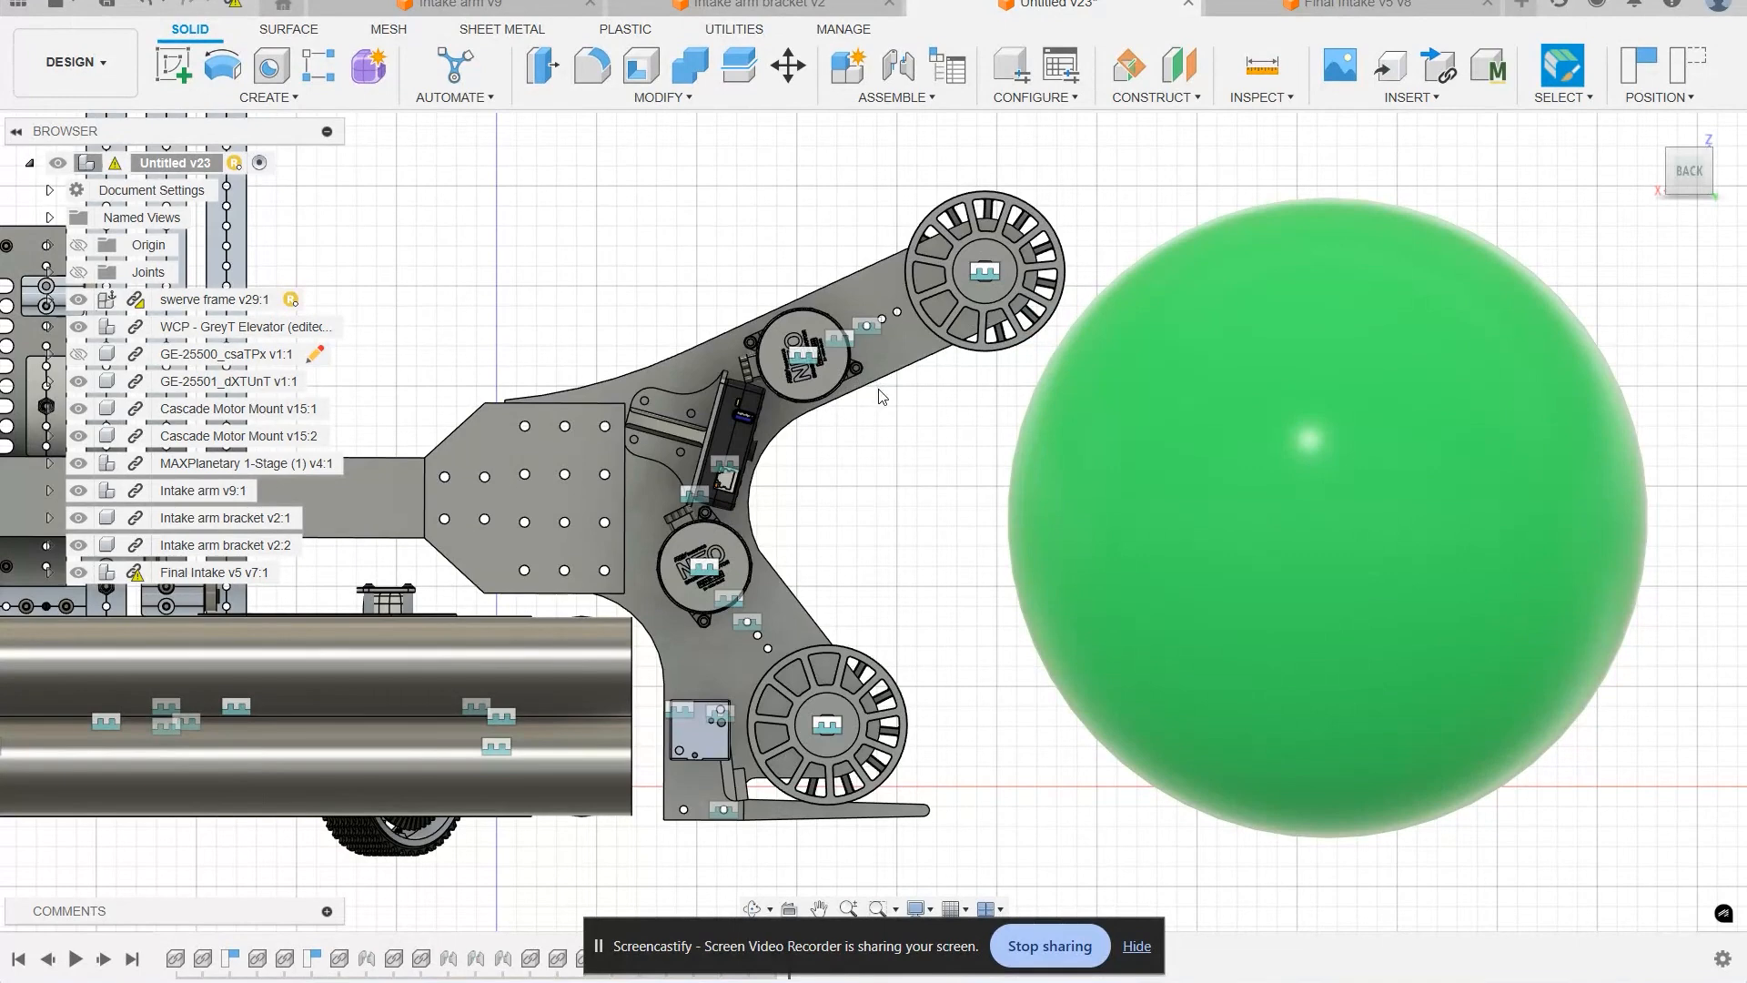
drag(1177, 434, 1143, 433)
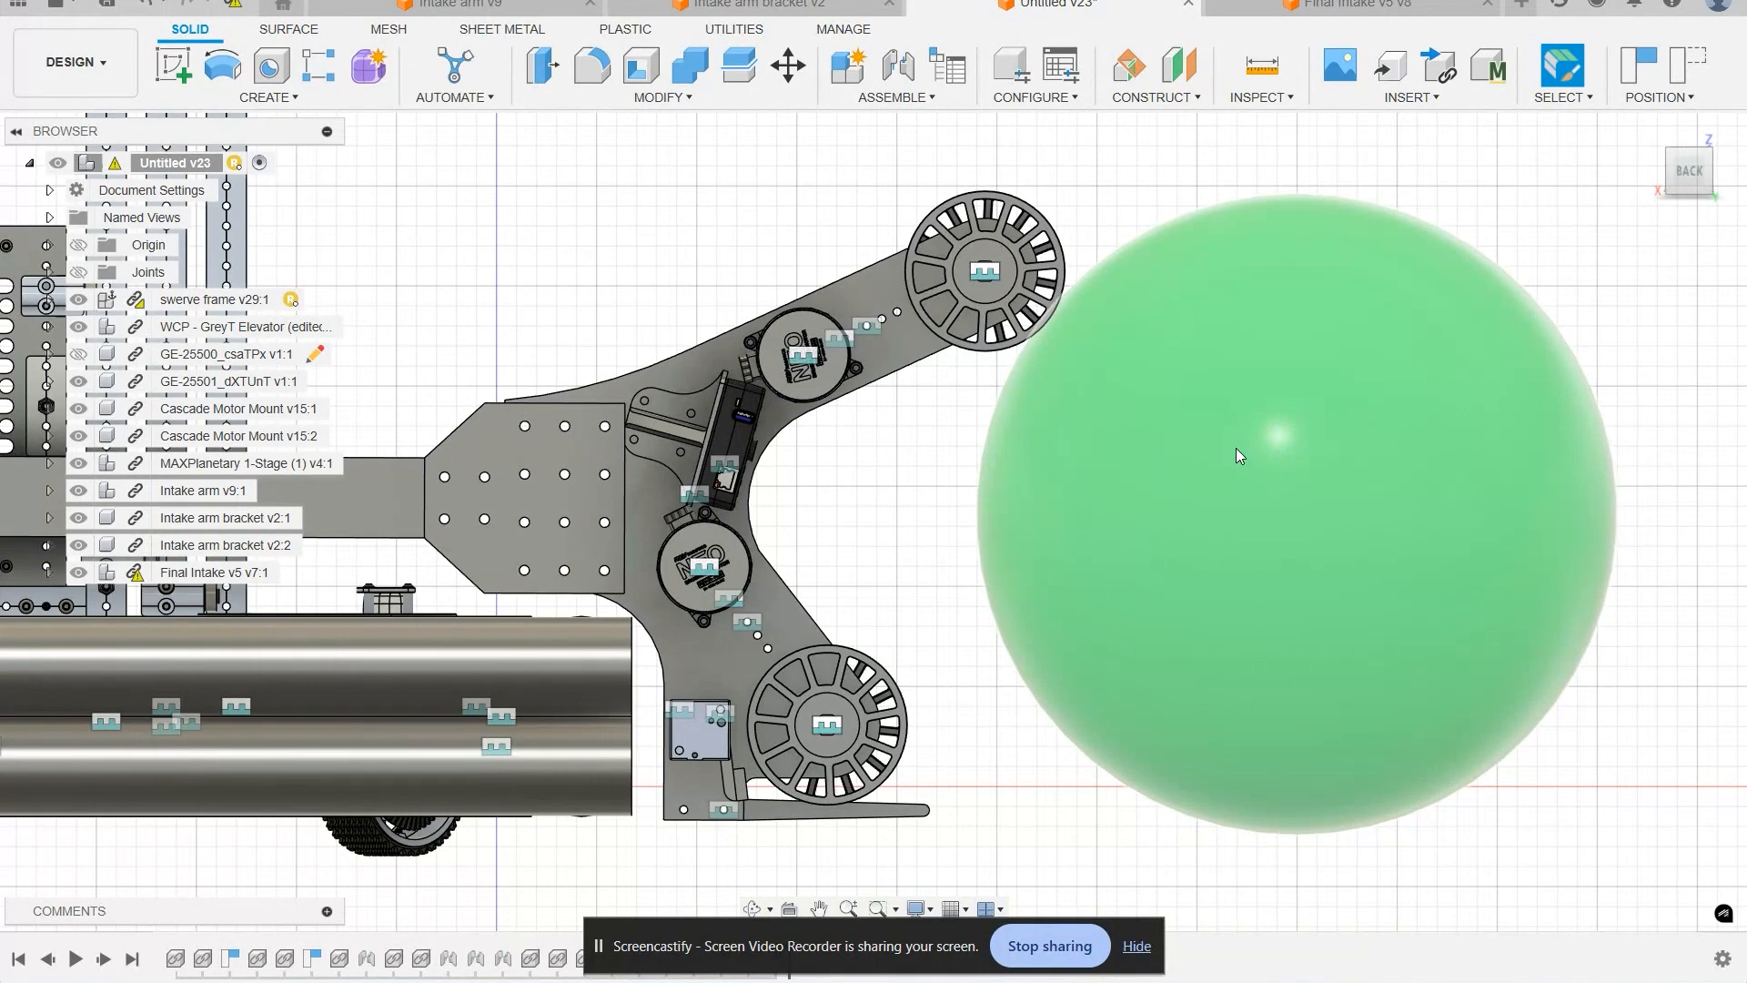
Step: Show the tube GE-25500_csaTPx v1:1 and move the green ball well away from the intake
scroll(897, 546, down, 3)
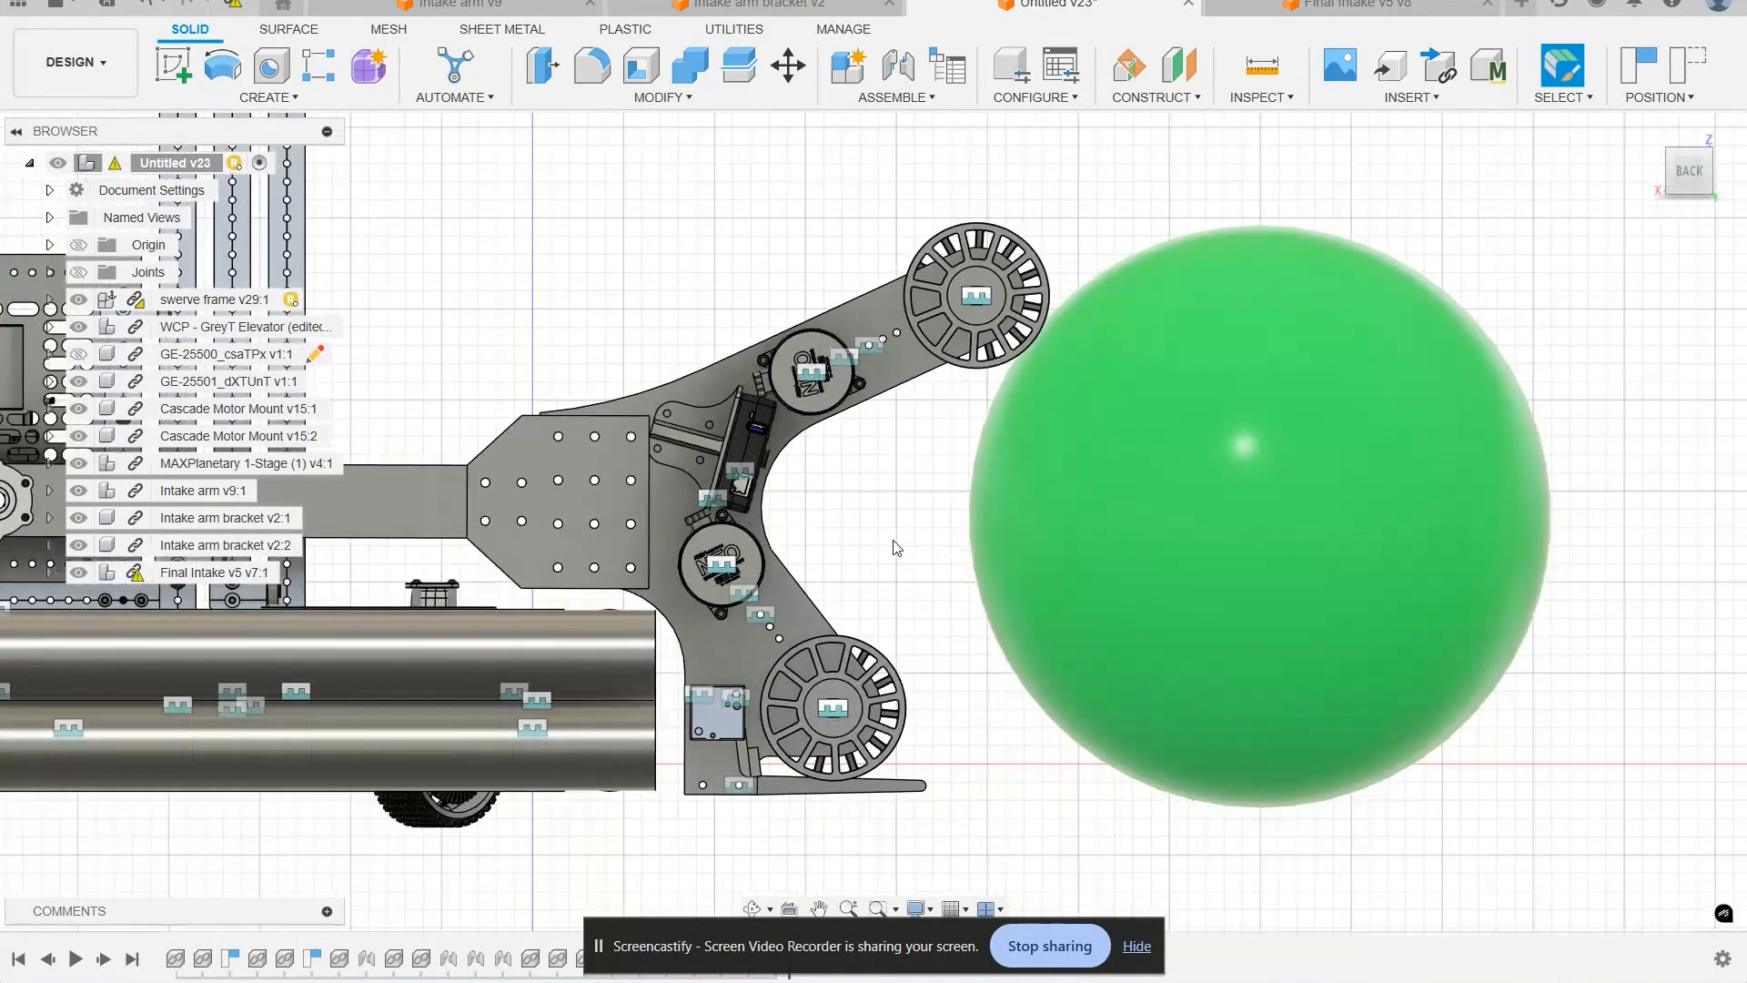
middle_drag(897, 546, 871, 550)
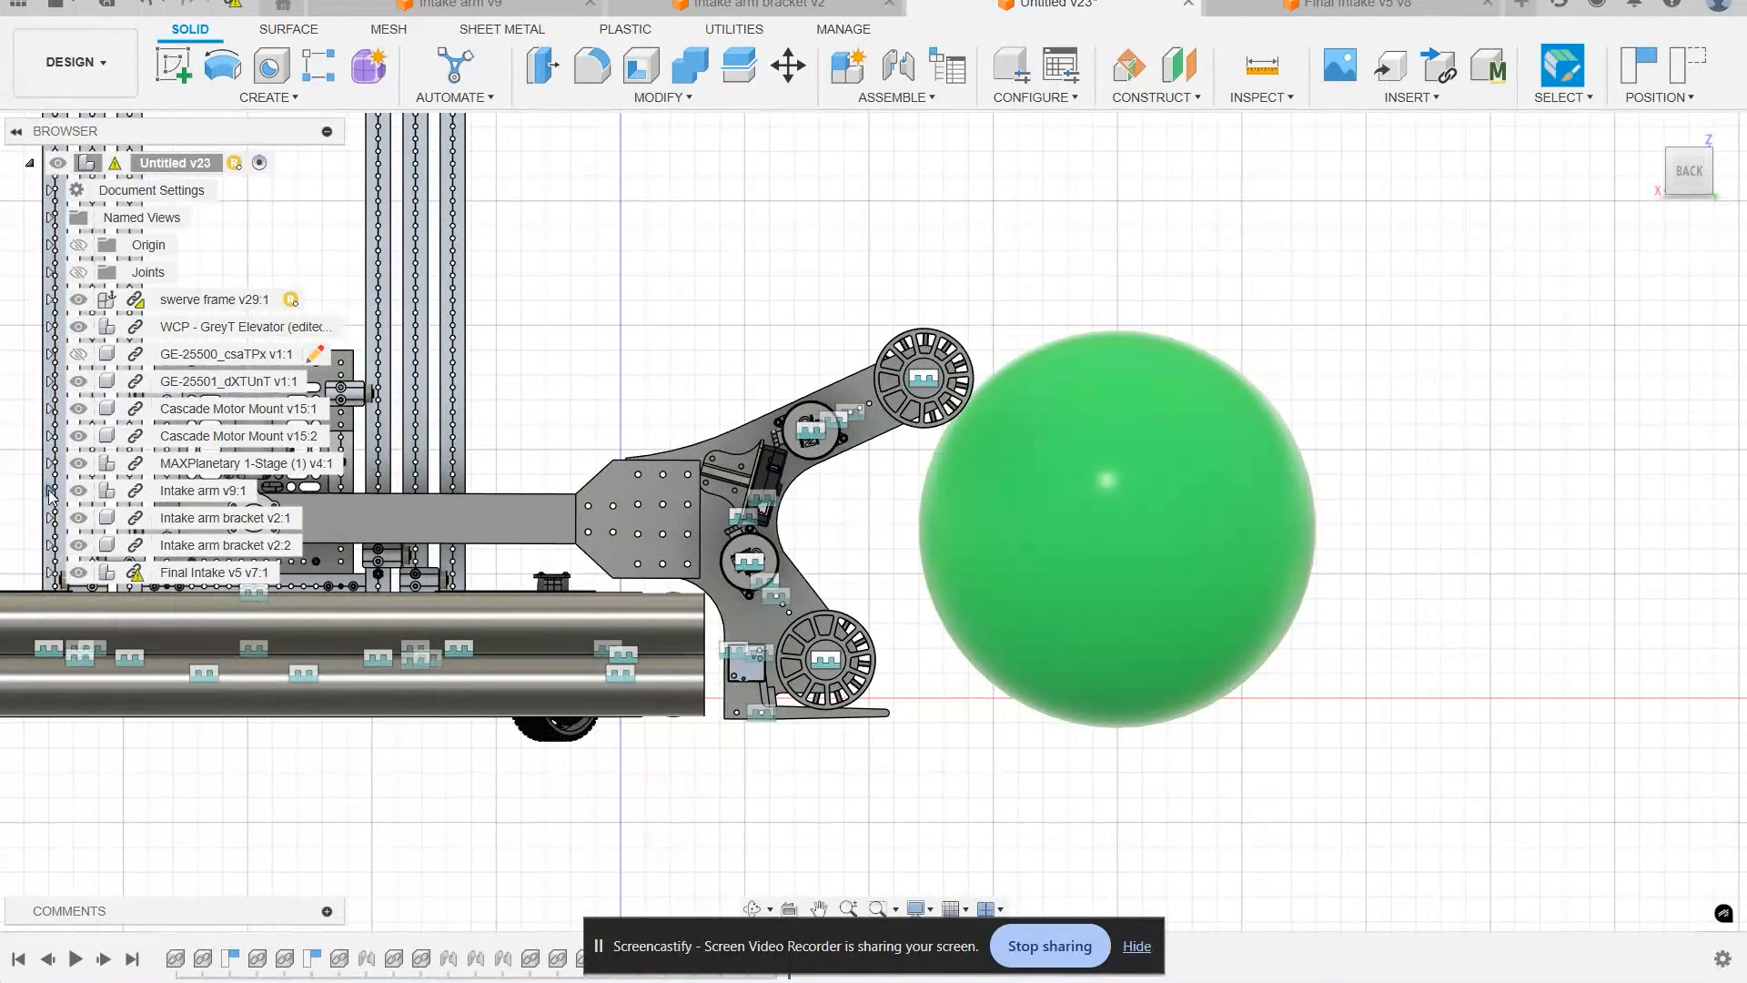
click(80, 354)
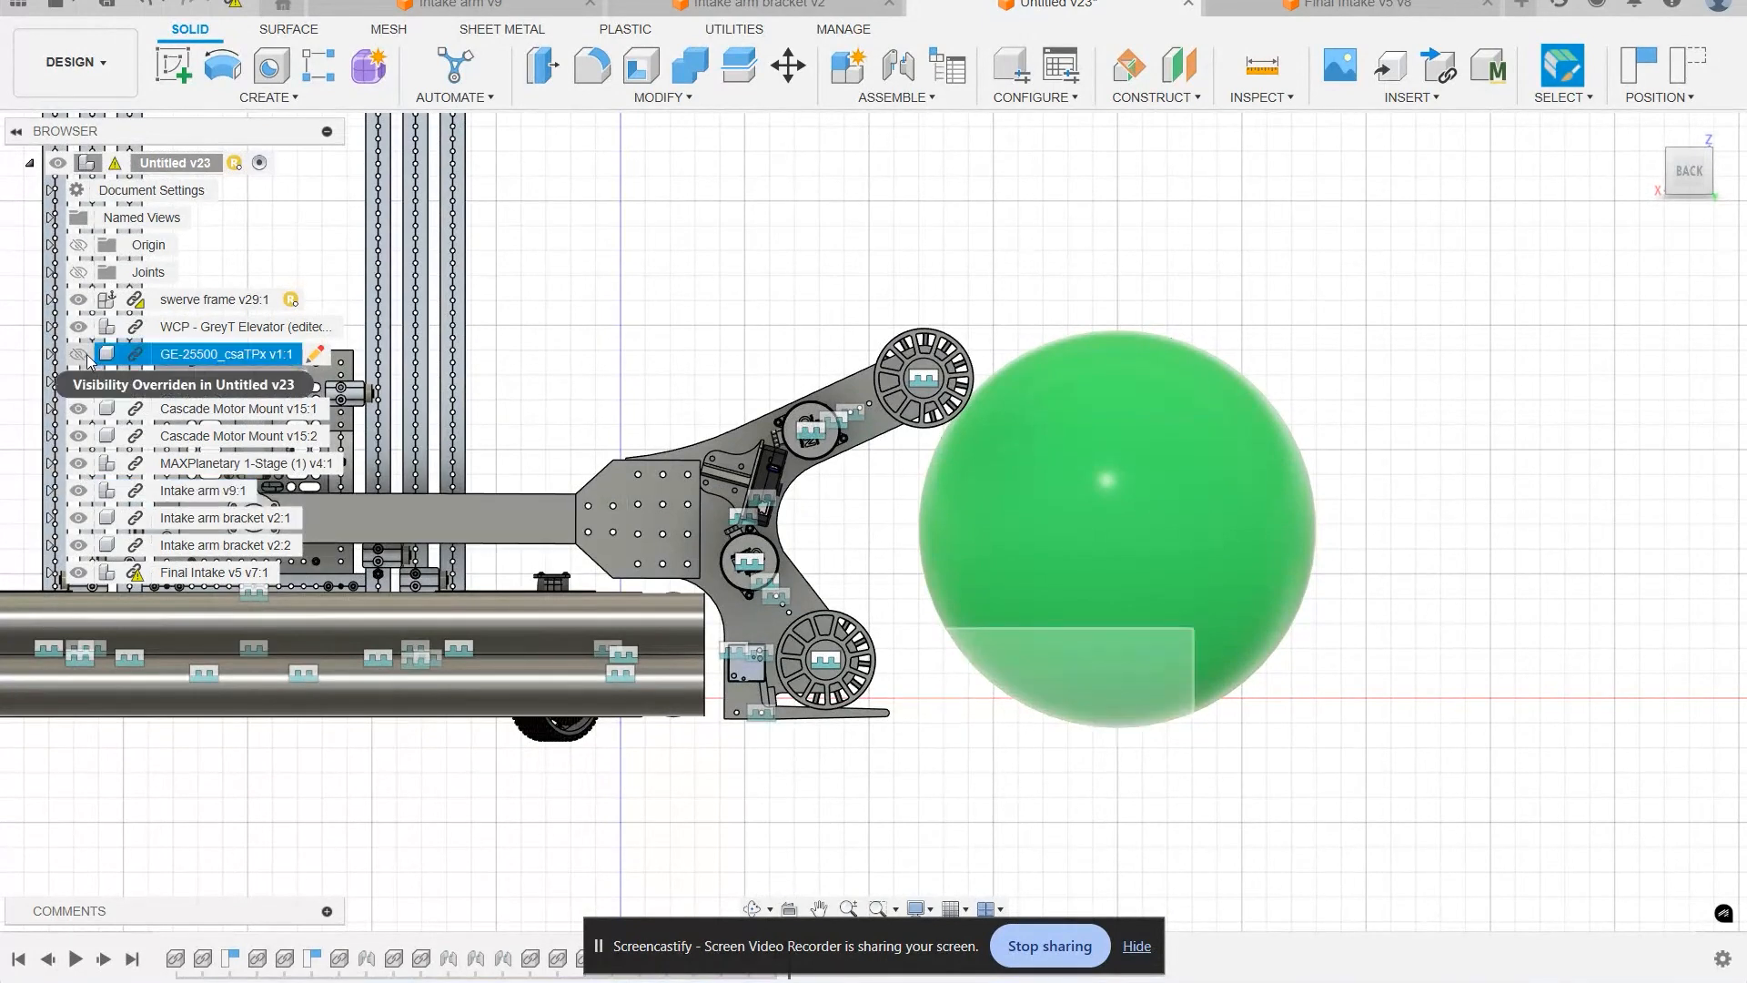
drag(1117, 428, 1571, 406)
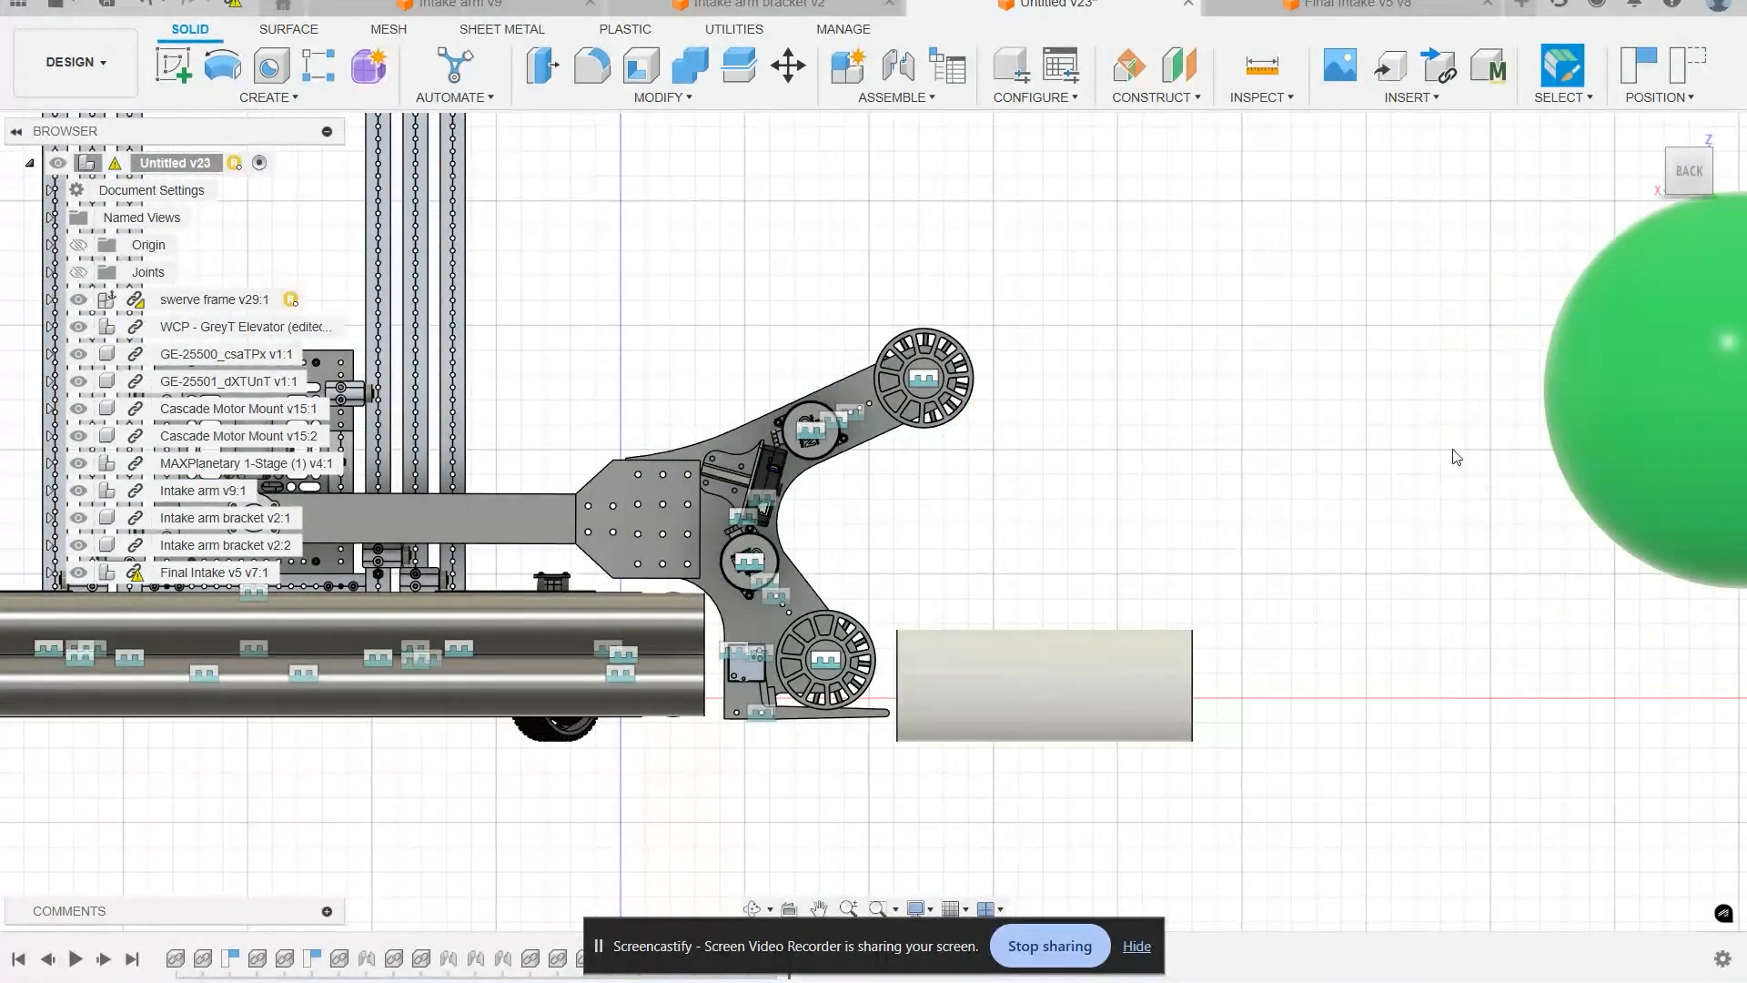
Step: Shift the tube slightly away from the lower intake wheel and raise the elevator carriage with the intake arm above it
middle_drag(1063, 560, 1080, 519)
middle_drag(842, 706, 886, 682)
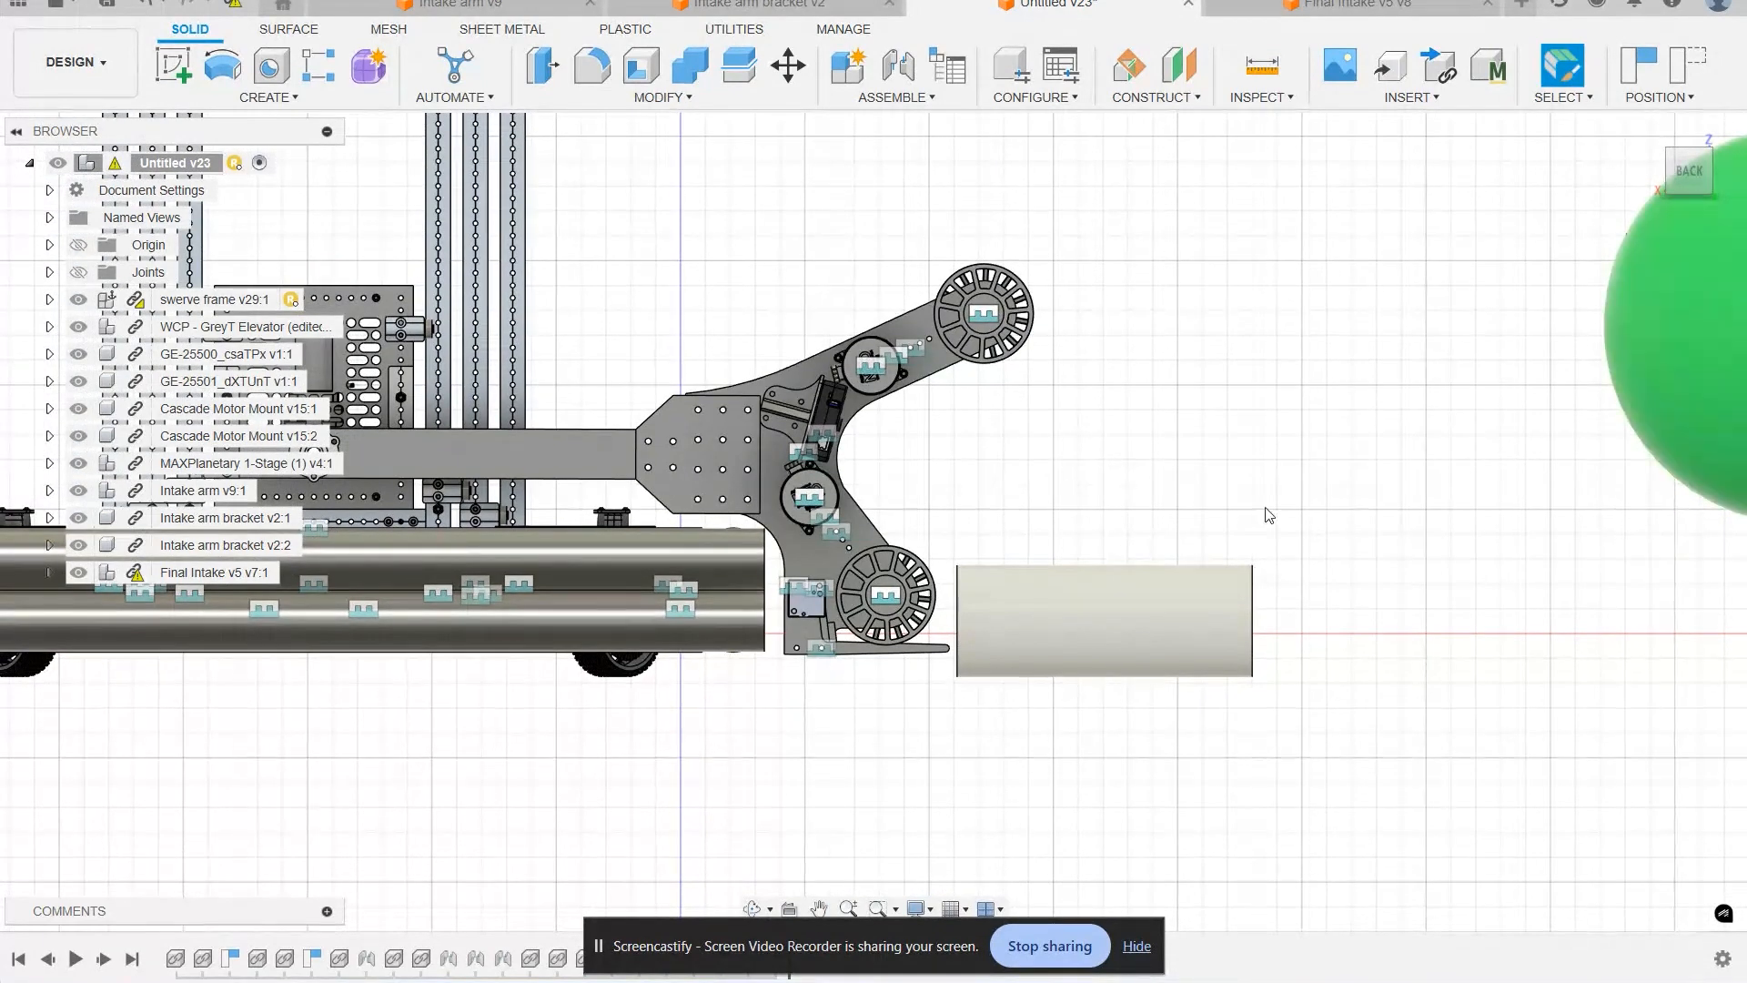
middle_drag(1260, 507, 1276, 493)
mouse_move(1045, 624)
mouse_down()
mouse_move(1023, 619)
mouse_move(1083, 624)
mouse_move(1062, 619)
mouse_up()
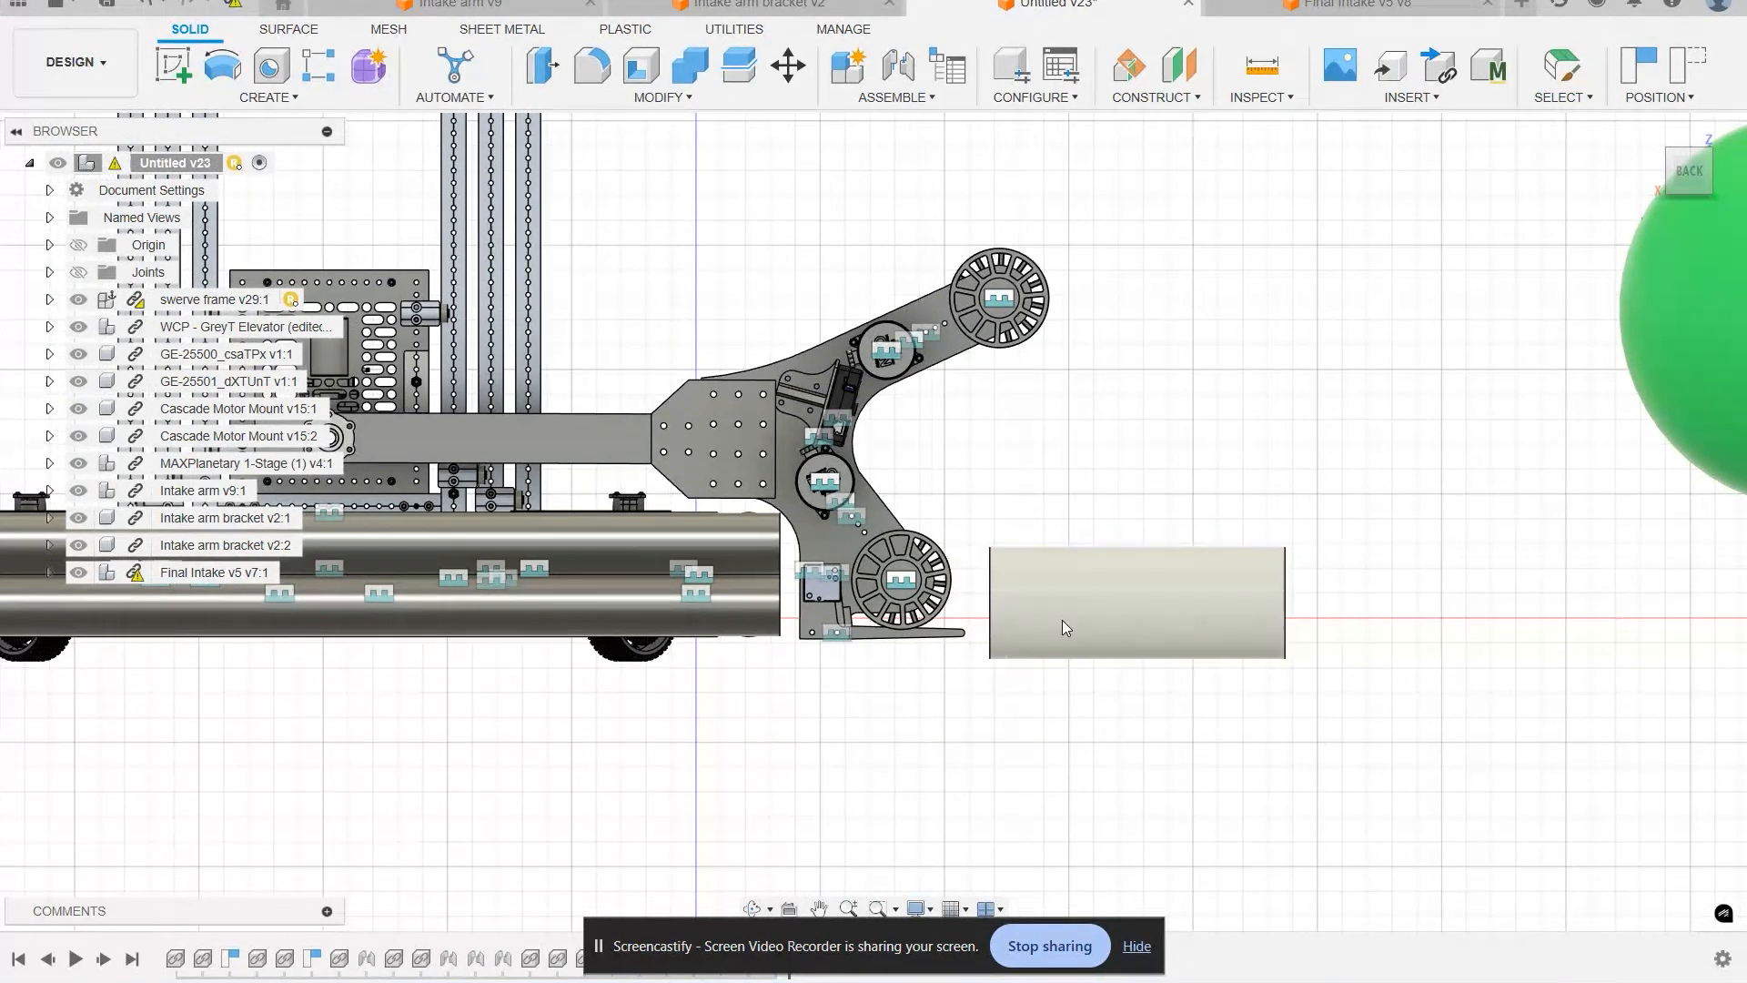
middle_drag(625, 446, 670, 418)
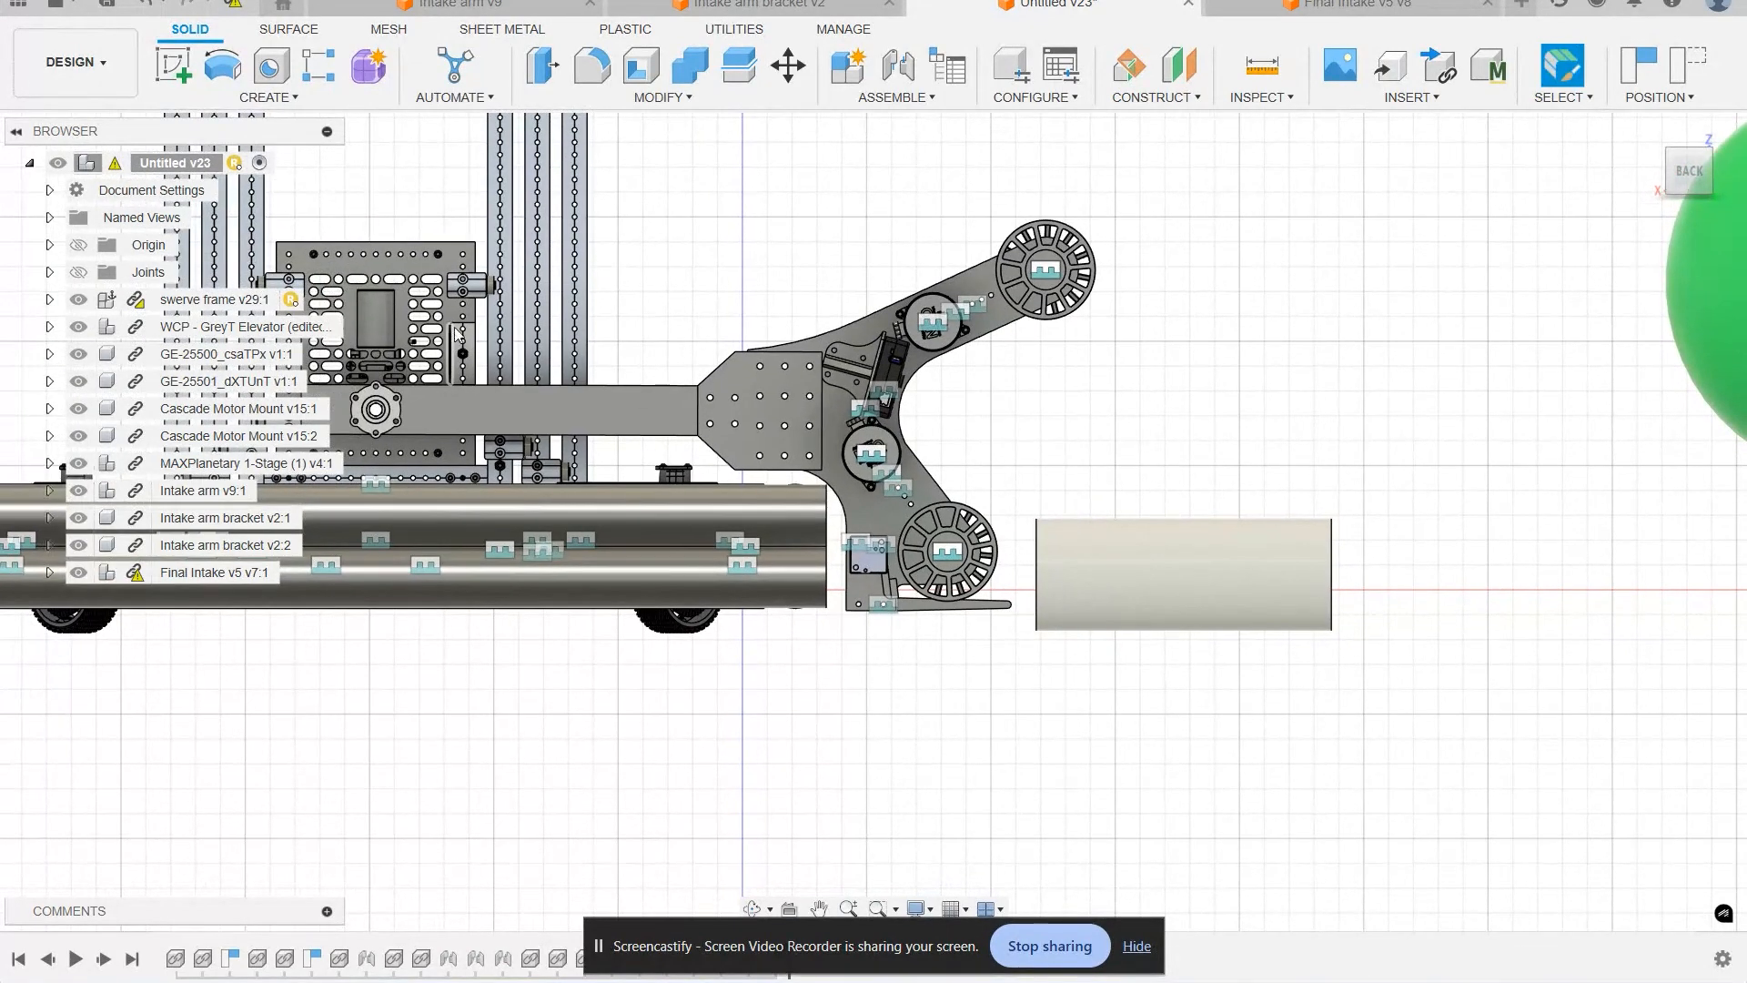
drag(460, 284, 459, 244)
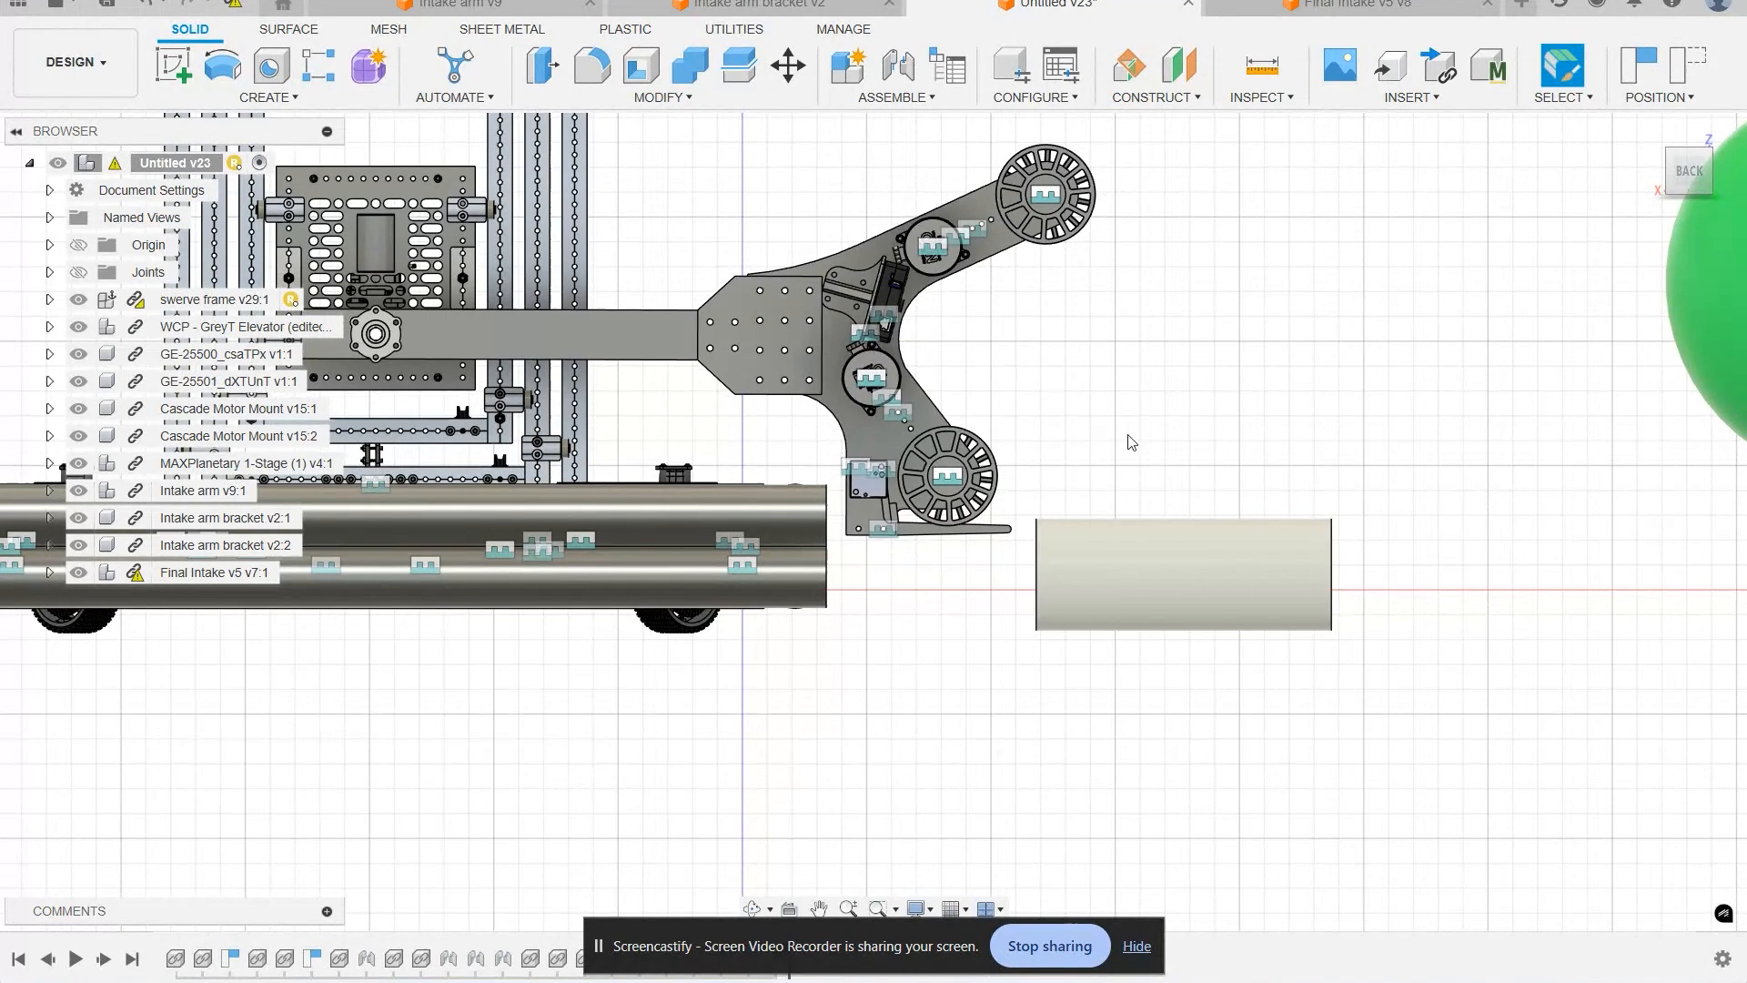
Step: Slide the tube beneath the intake's lower plate and lower the carriage slightly, leaving the tube's near end under the plate tip
drag(1149, 561, 1071, 571)
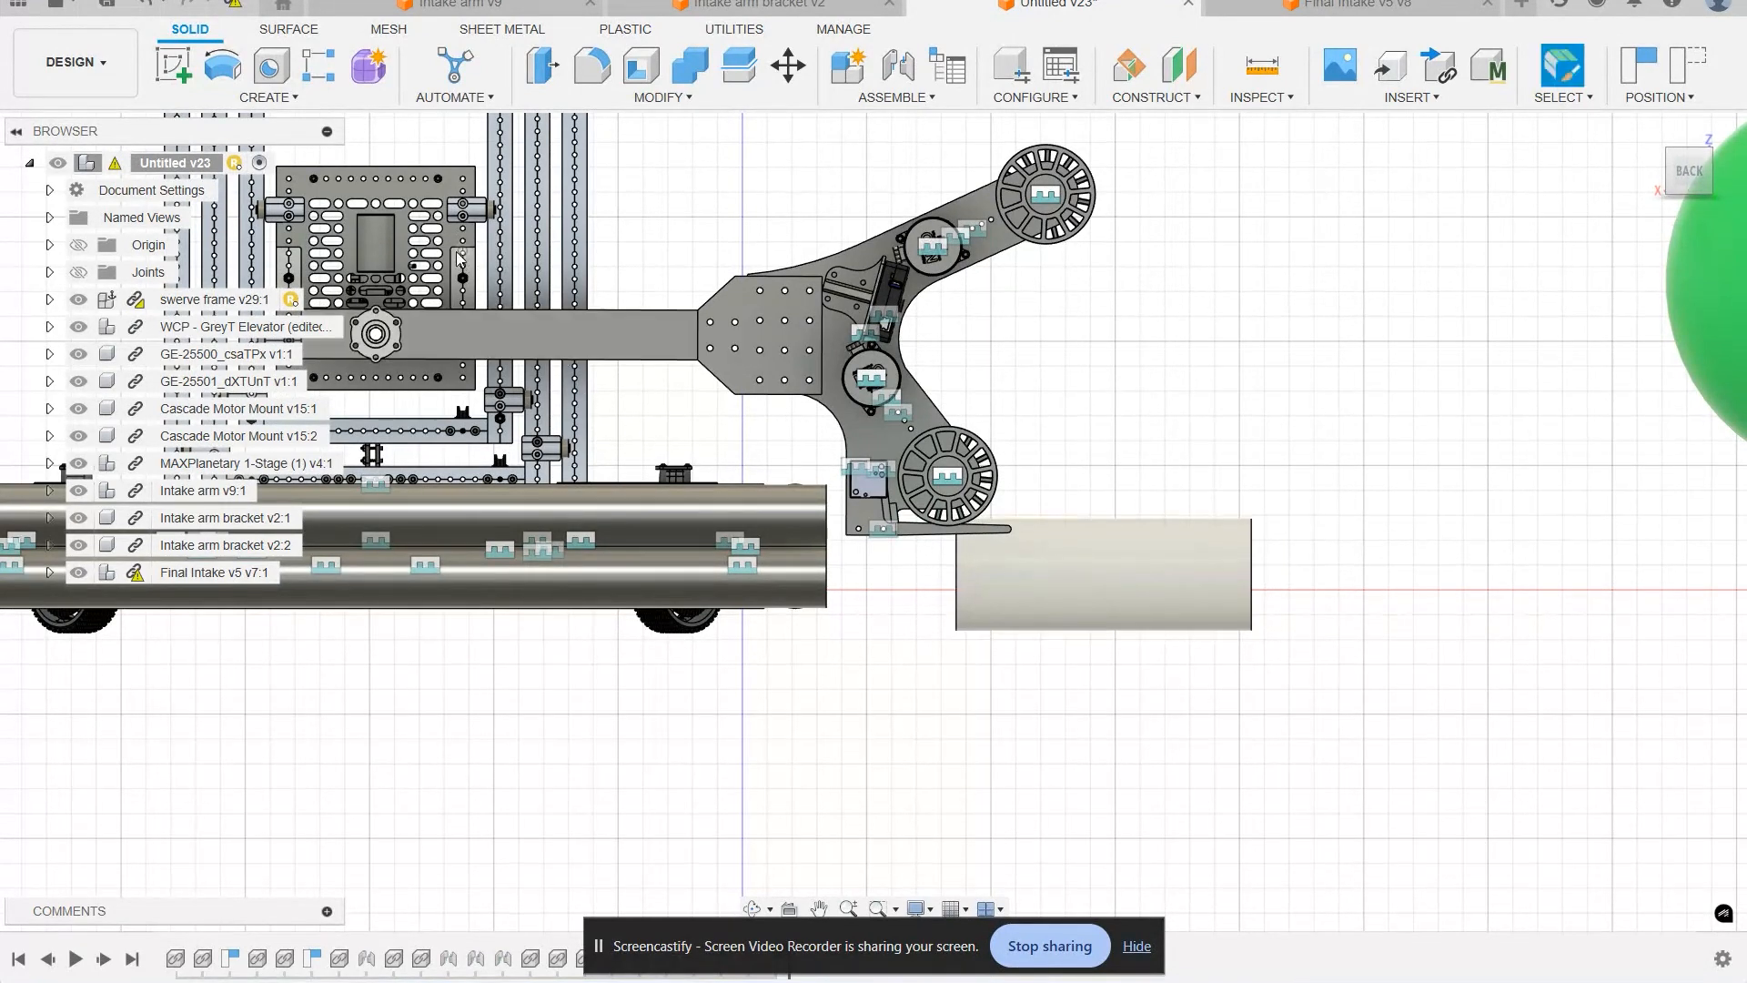
drag(452, 247, 452, 250)
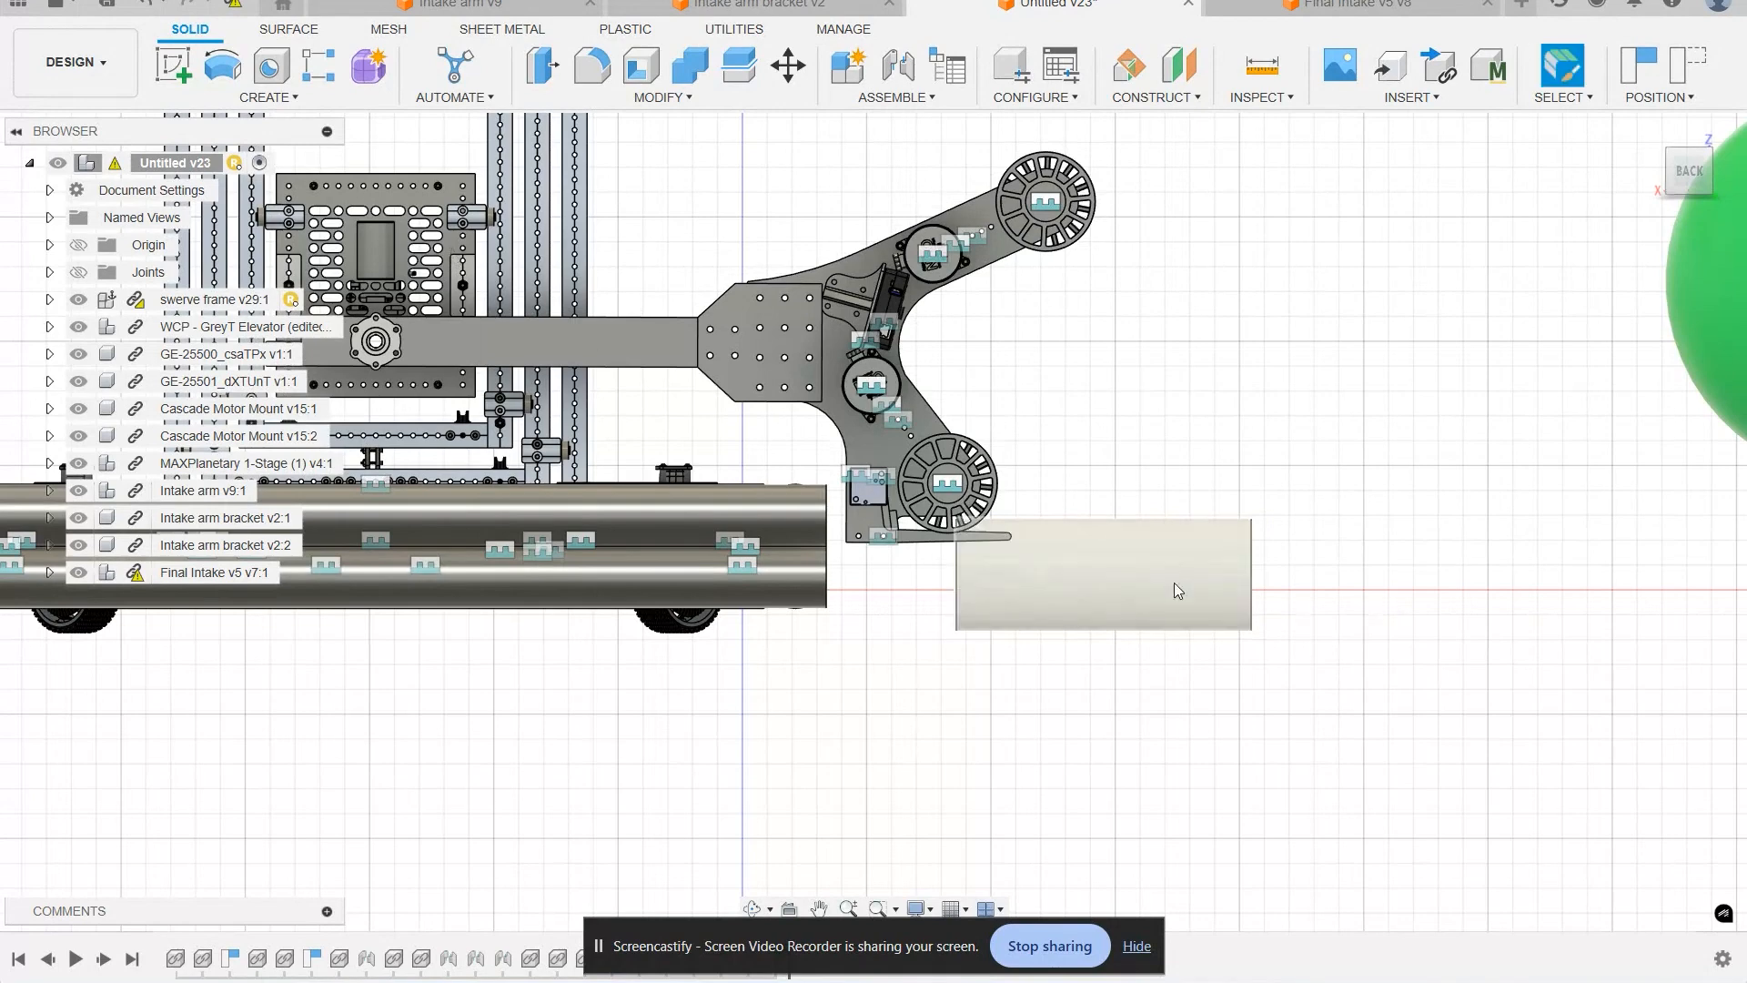
drag(1130, 577, 1143, 576)
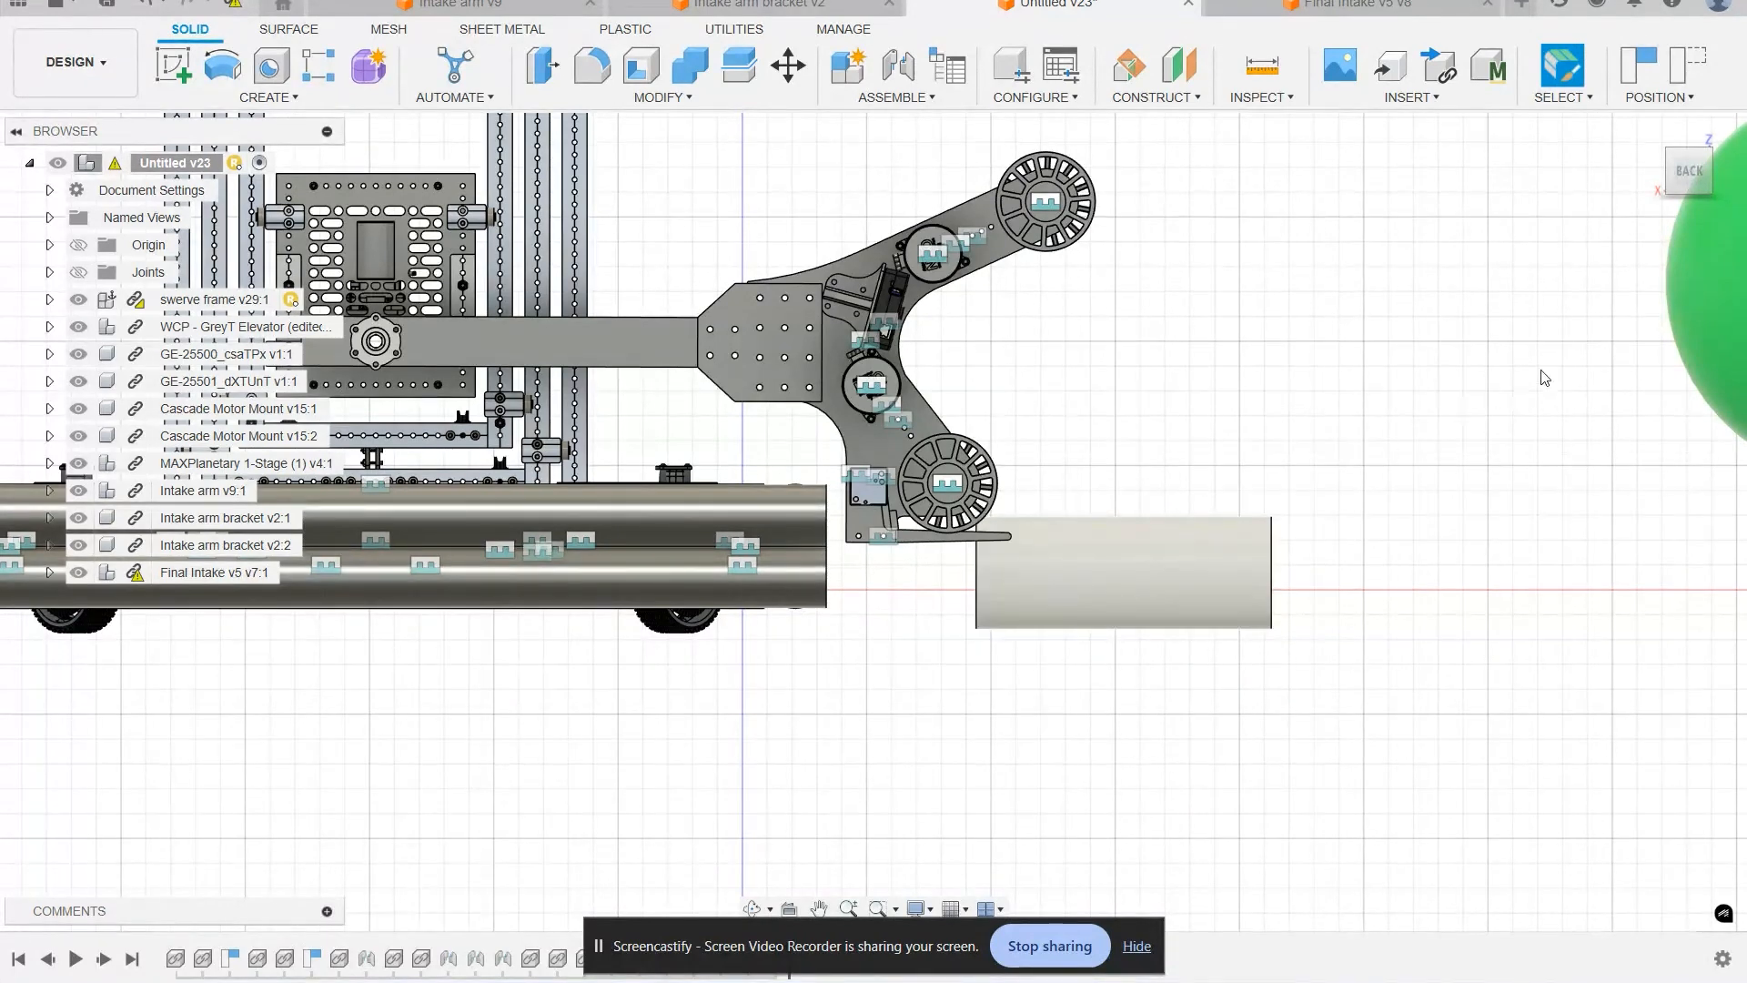
Step: Move the green ball up to the raised intake wheels and out again to a spot beyond the tube
click(1685, 326)
click(1686, 326)
drag(1679, 383, 1061, 510)
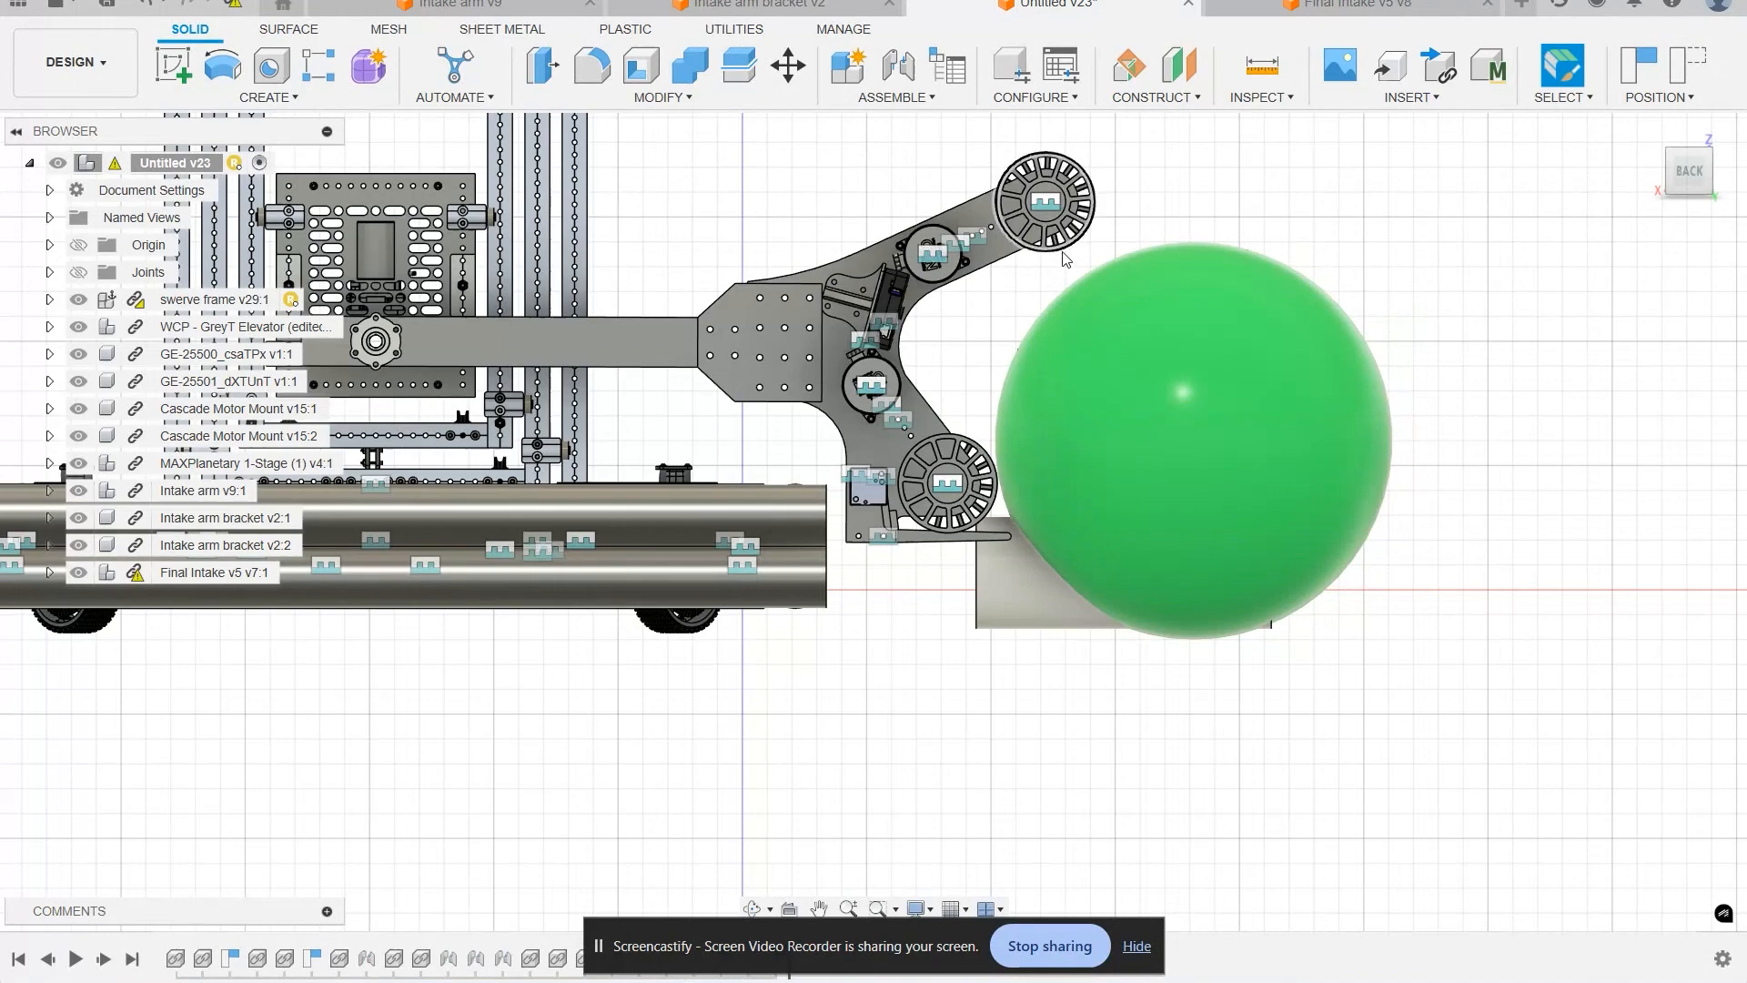
drag(1161, 391, 1581, 390)
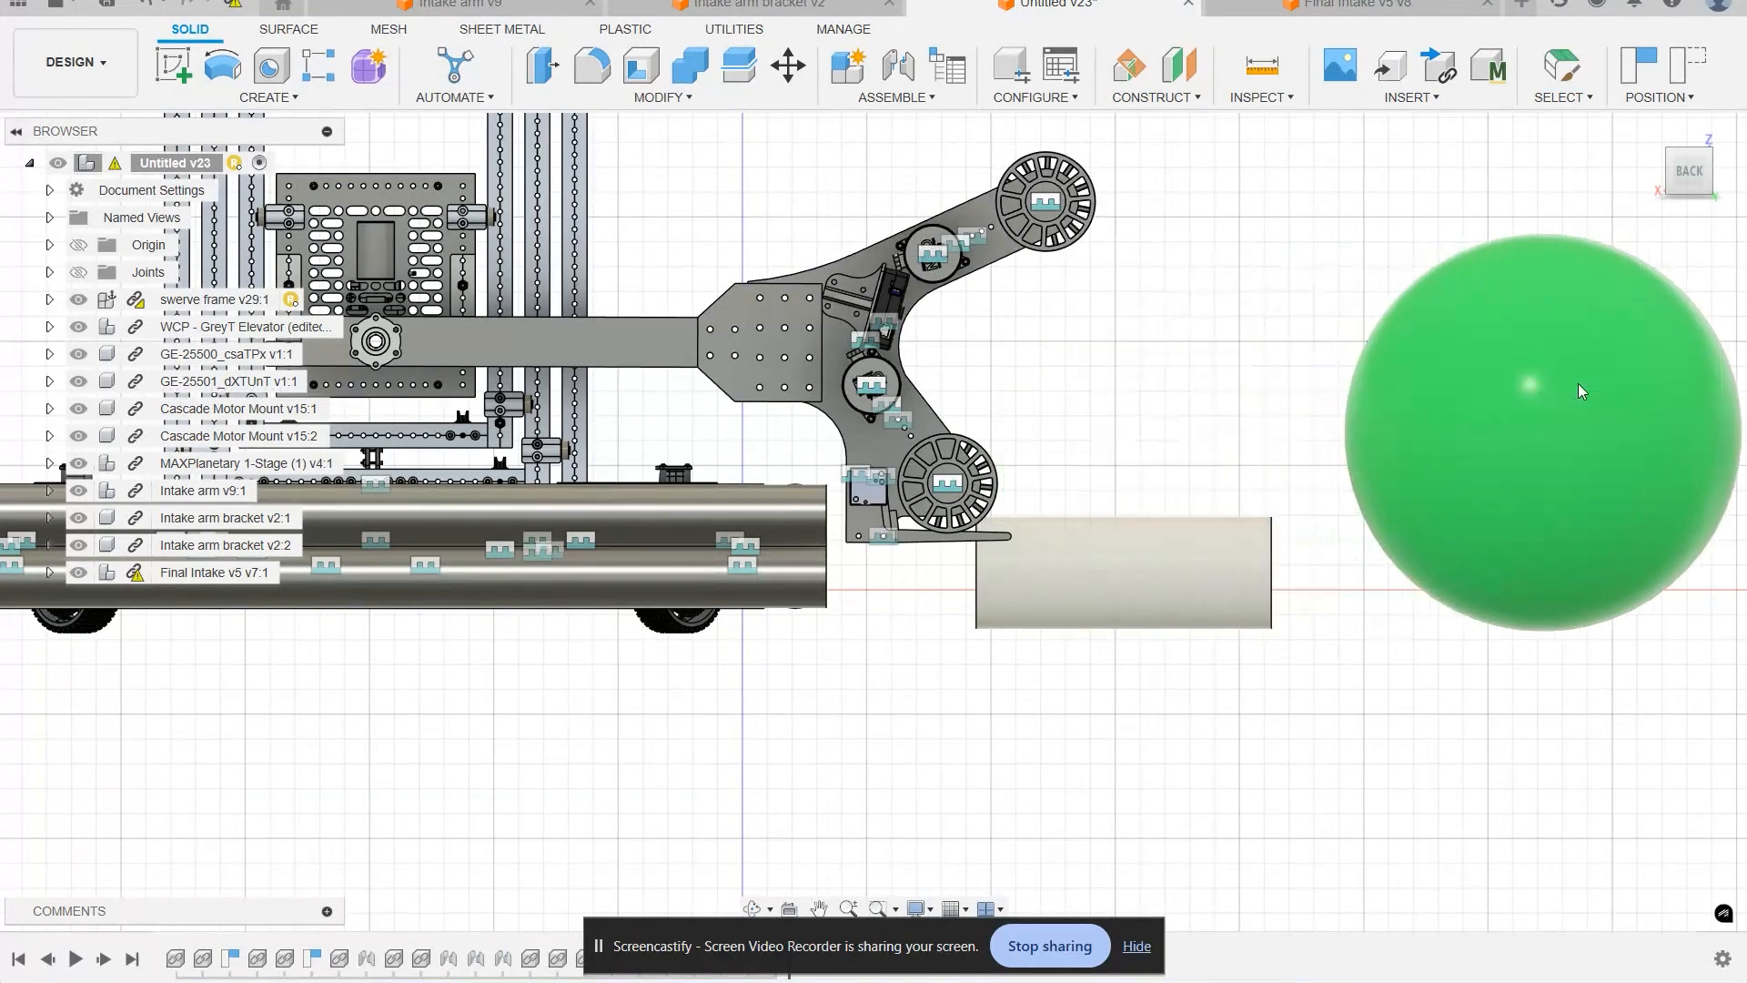
Step: Examine the whole robot with the tube and ball from an angled view and again squarely from the back
scroll(1242, 382, down, 3)
mouse_move(1262, 487)
shift+middle_down()
mouse_move(1287, 500)
mouse_move(1268, 511)
shift+middle_up()
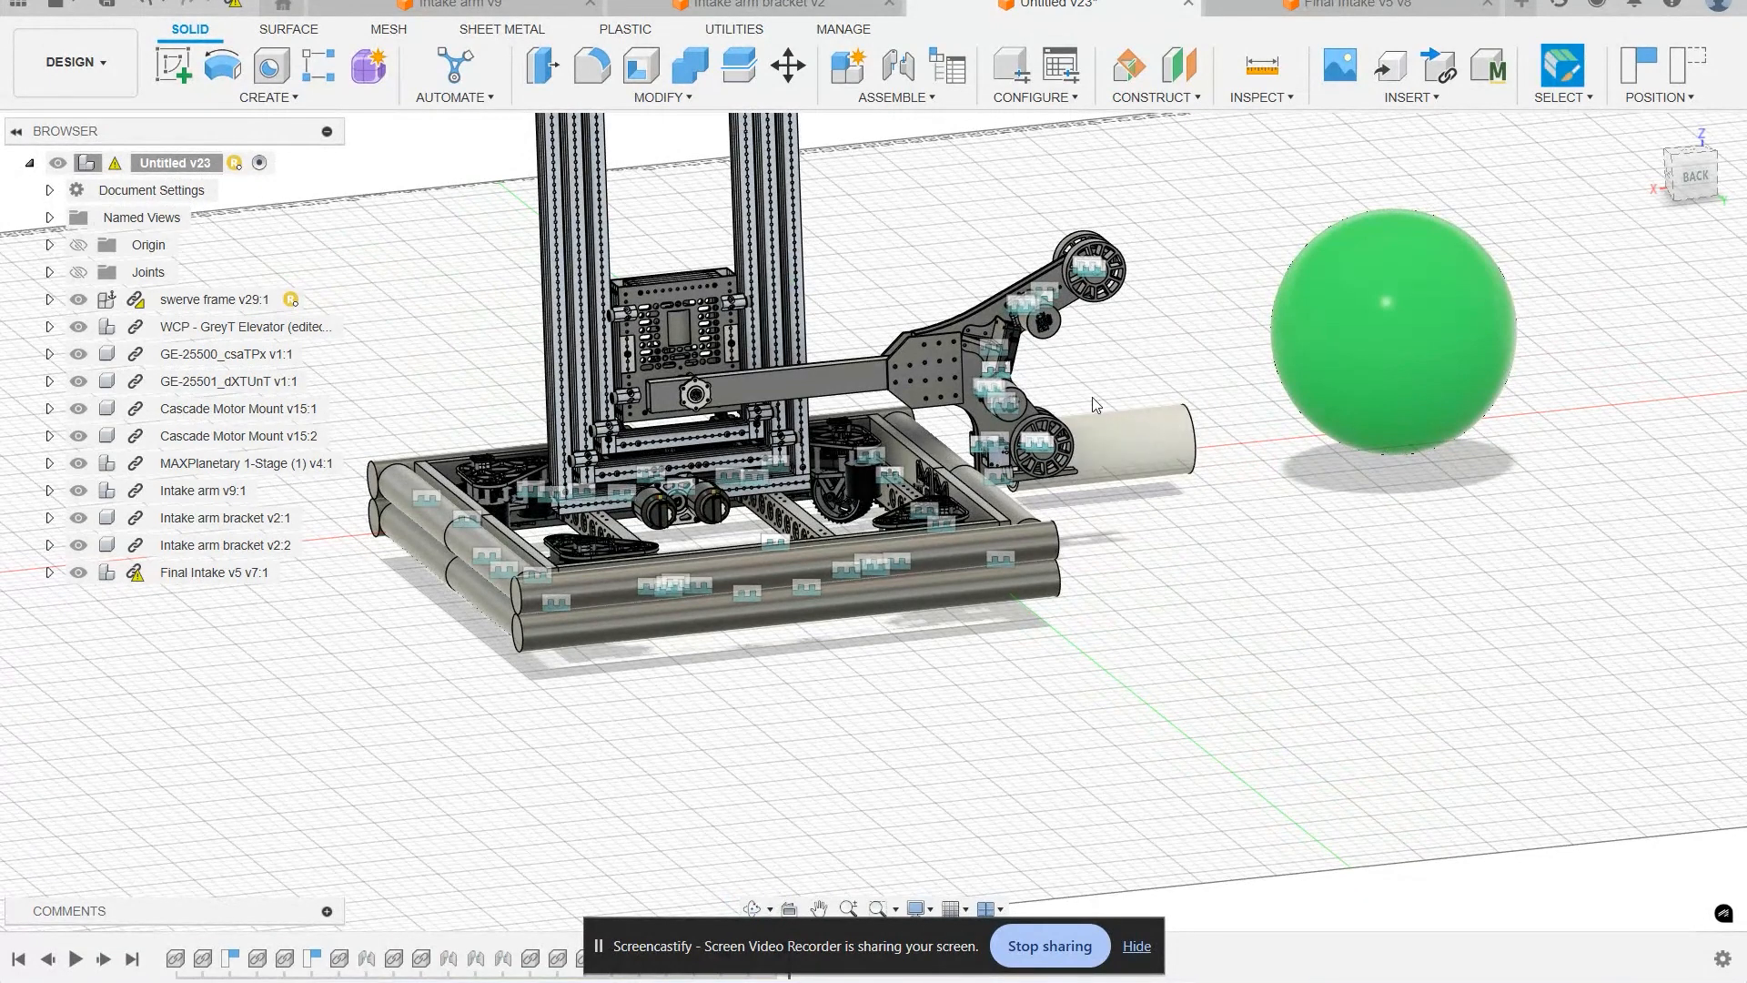
shift+middle_drag(1244, 502, 1229, 455)
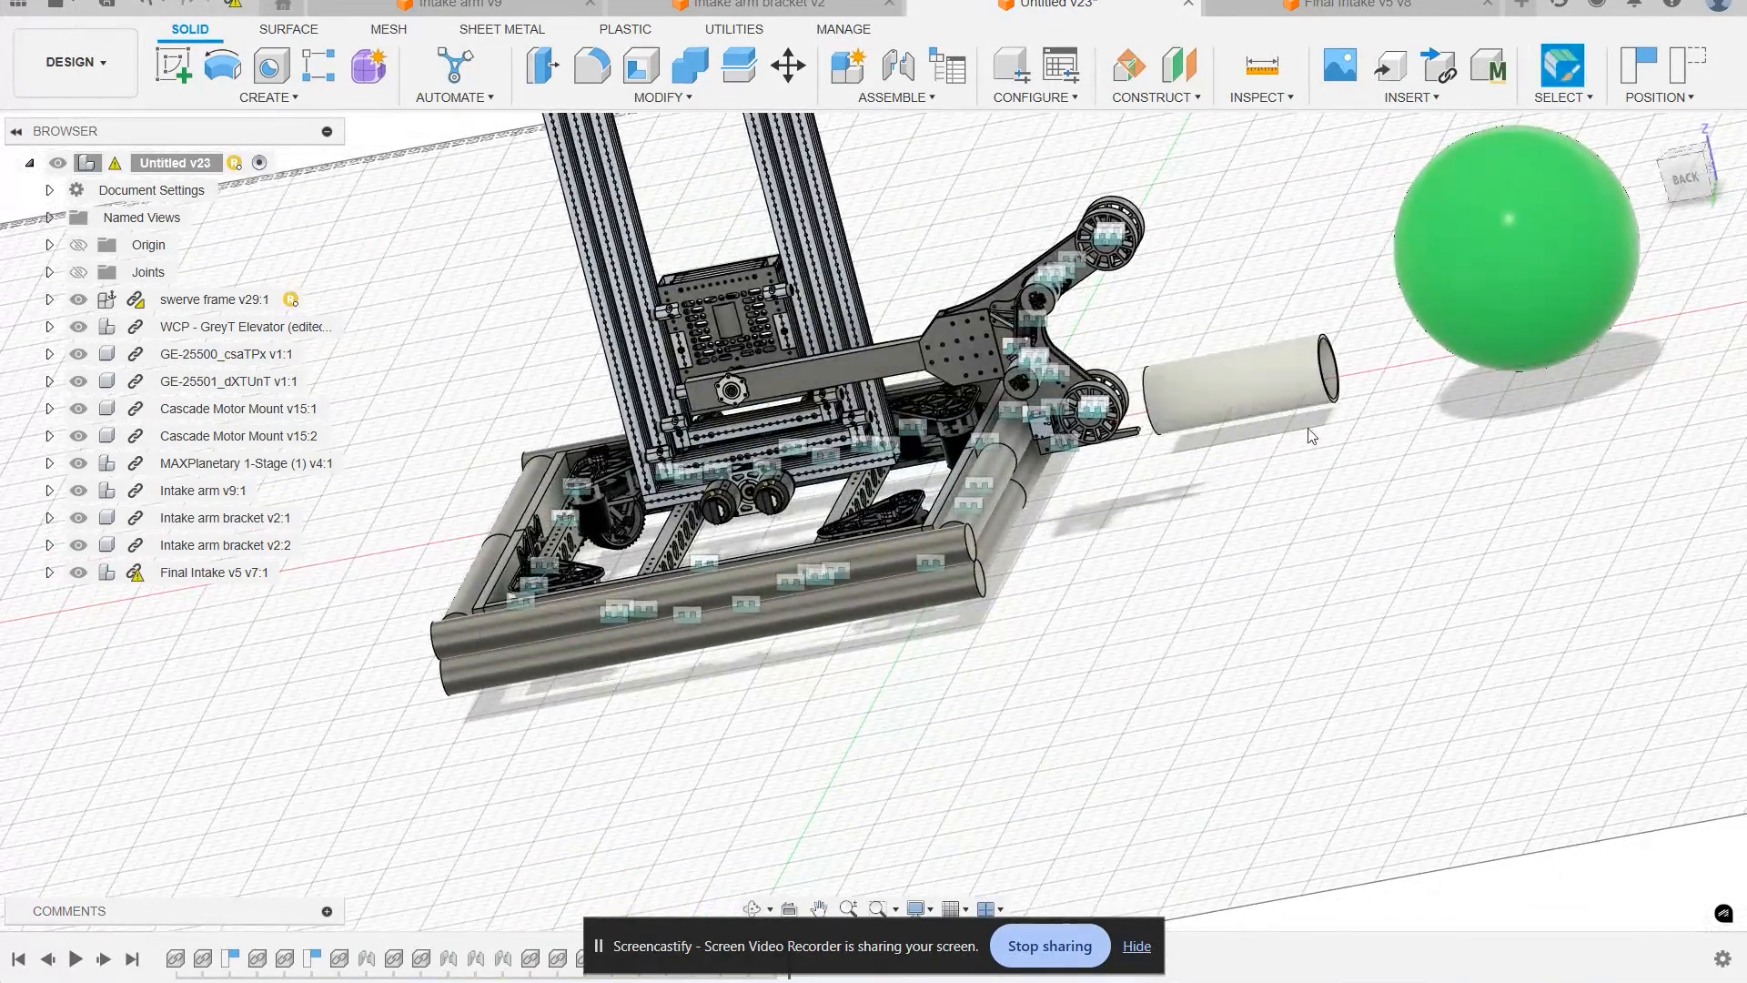
click(1680, 193)
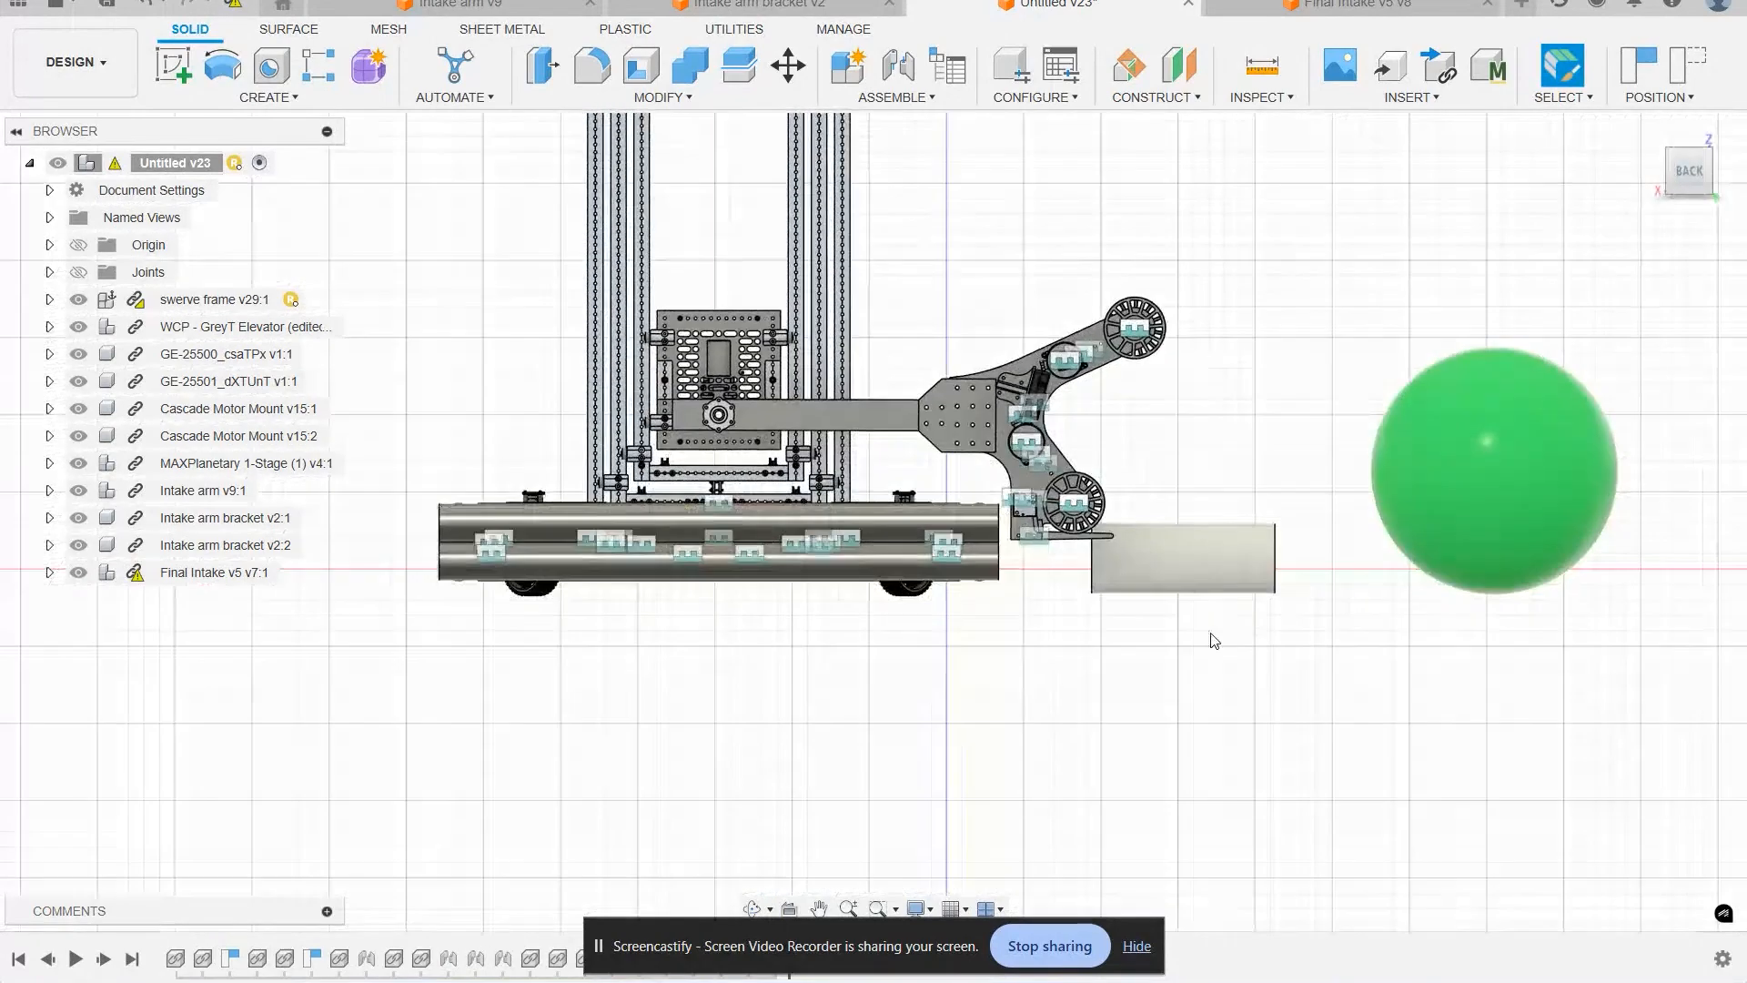